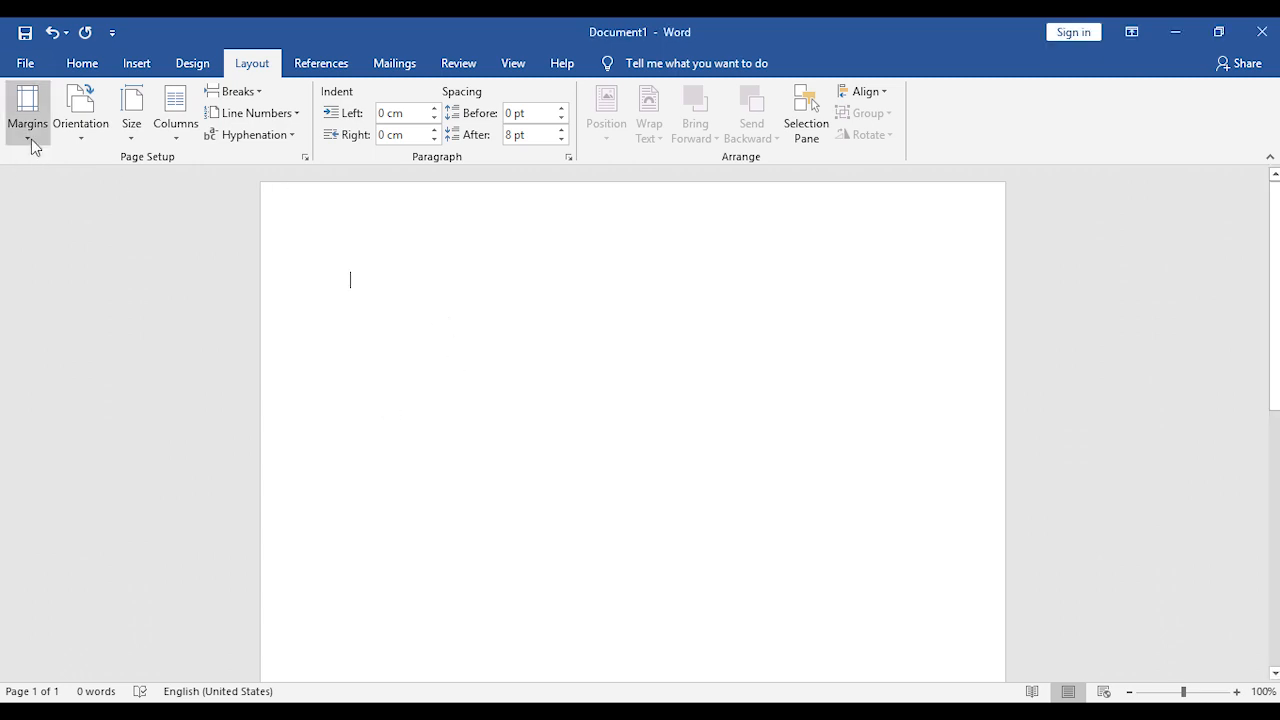
{"action": "left_click", "coordinate": [28, 110]}
{"action": "left_click", "coordinate": [559, 350]}
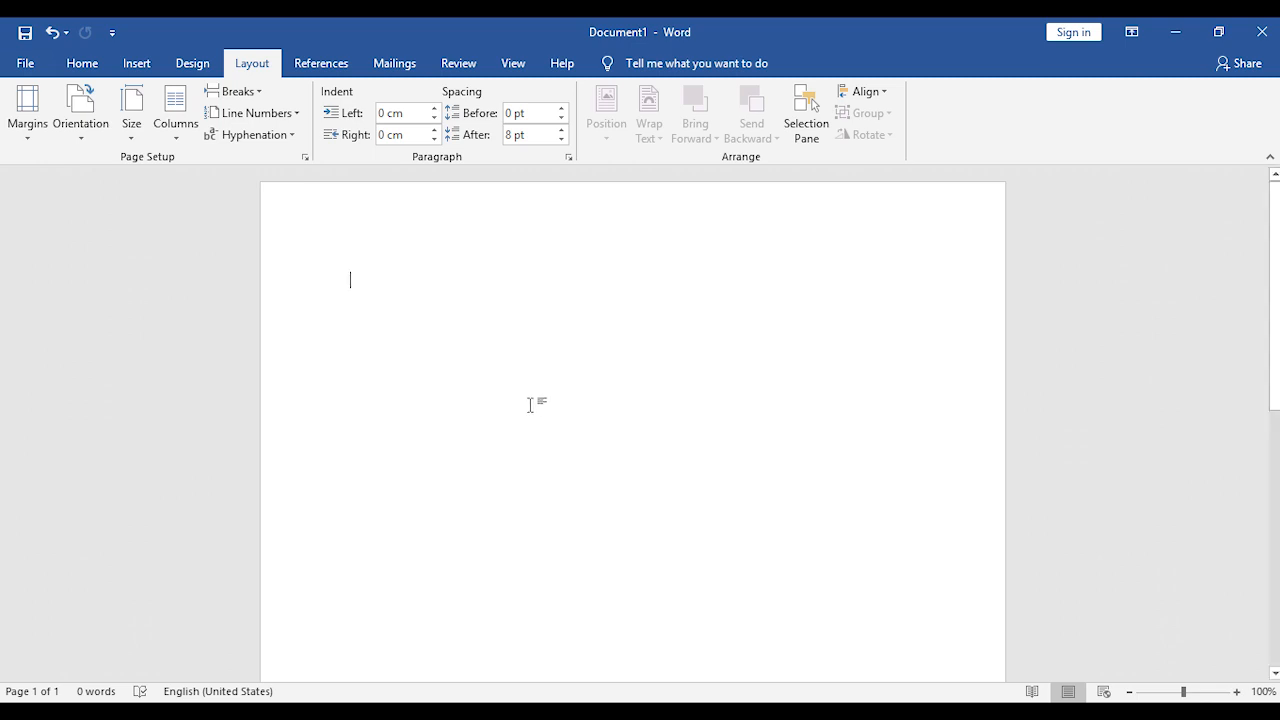
{"action": "left_click", "coordinate": [27, 130]}
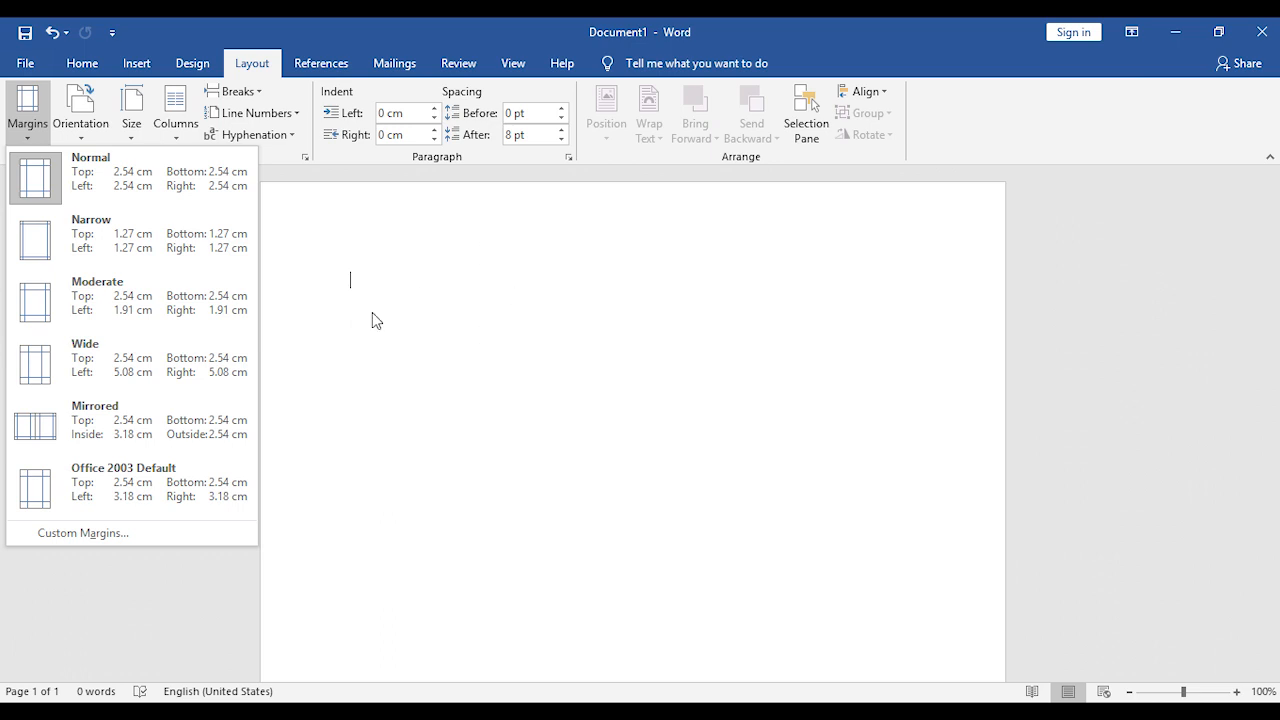
{"action": "left_click", "coordinate": [450, 320]}
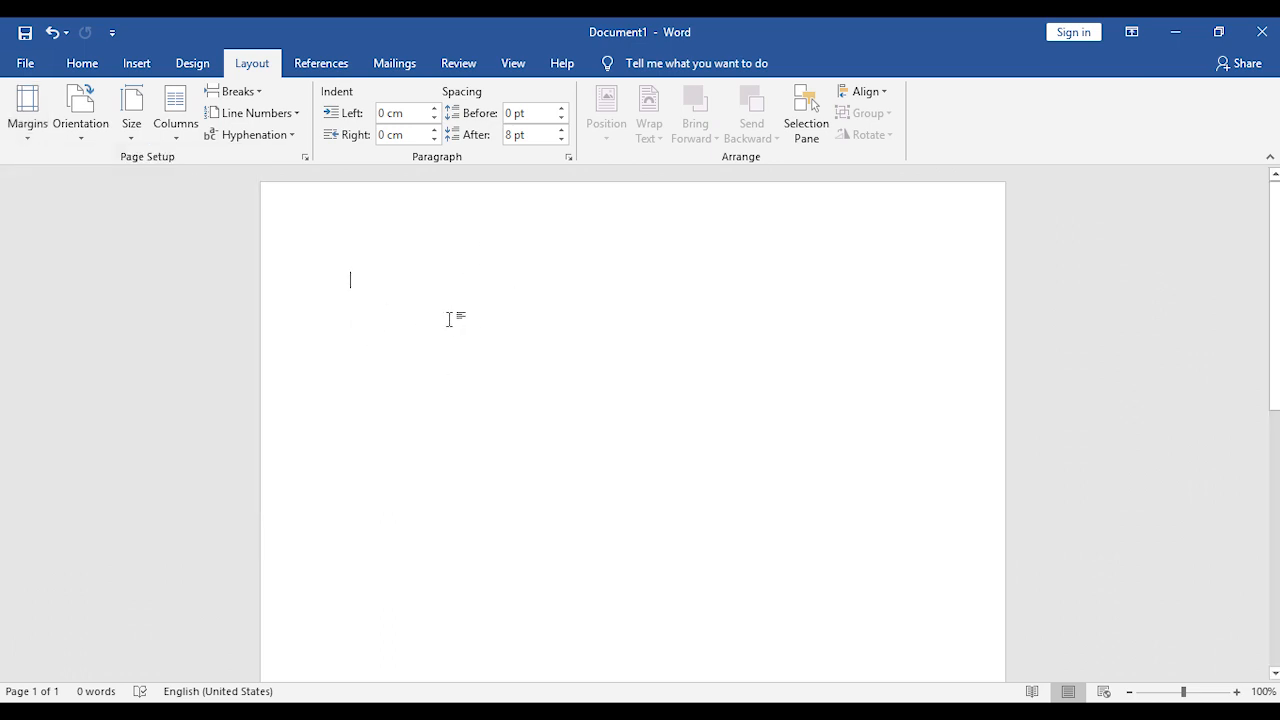
Step: Fill the blank document with sample paragraphs using =rand()
{"action": "type", "text": "=r"}
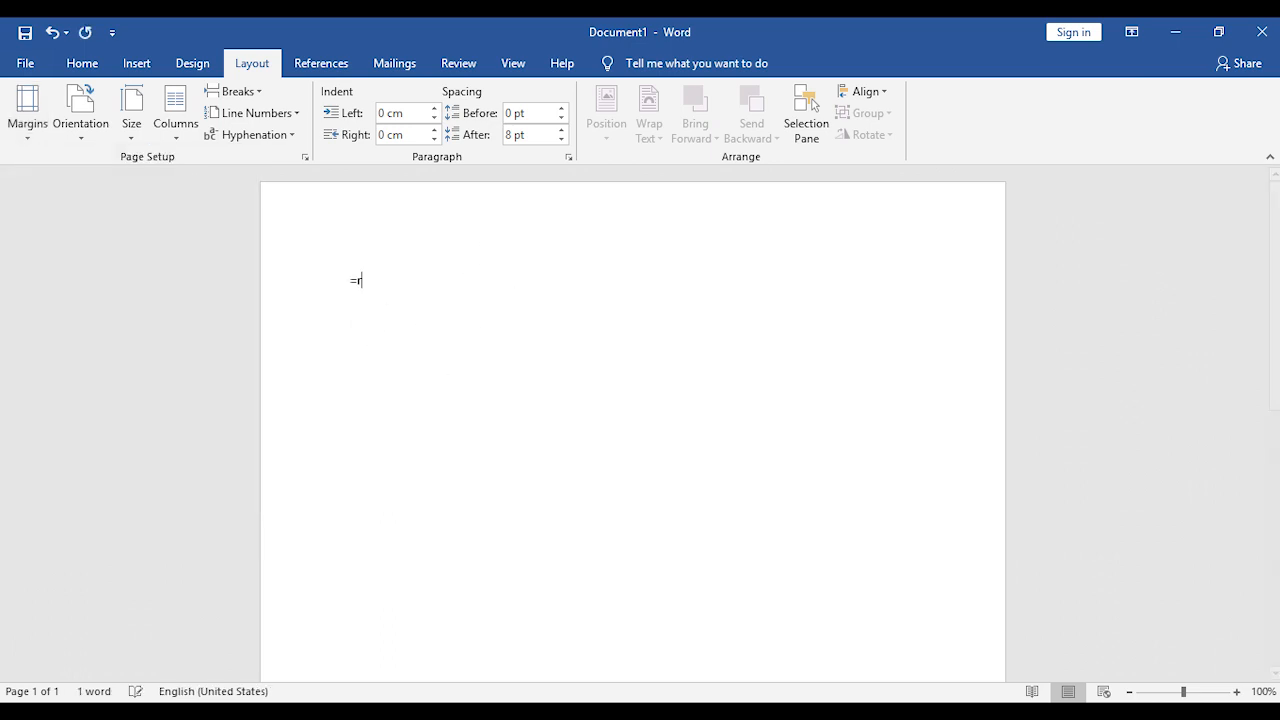
{"action": "type", "text": "and()"}
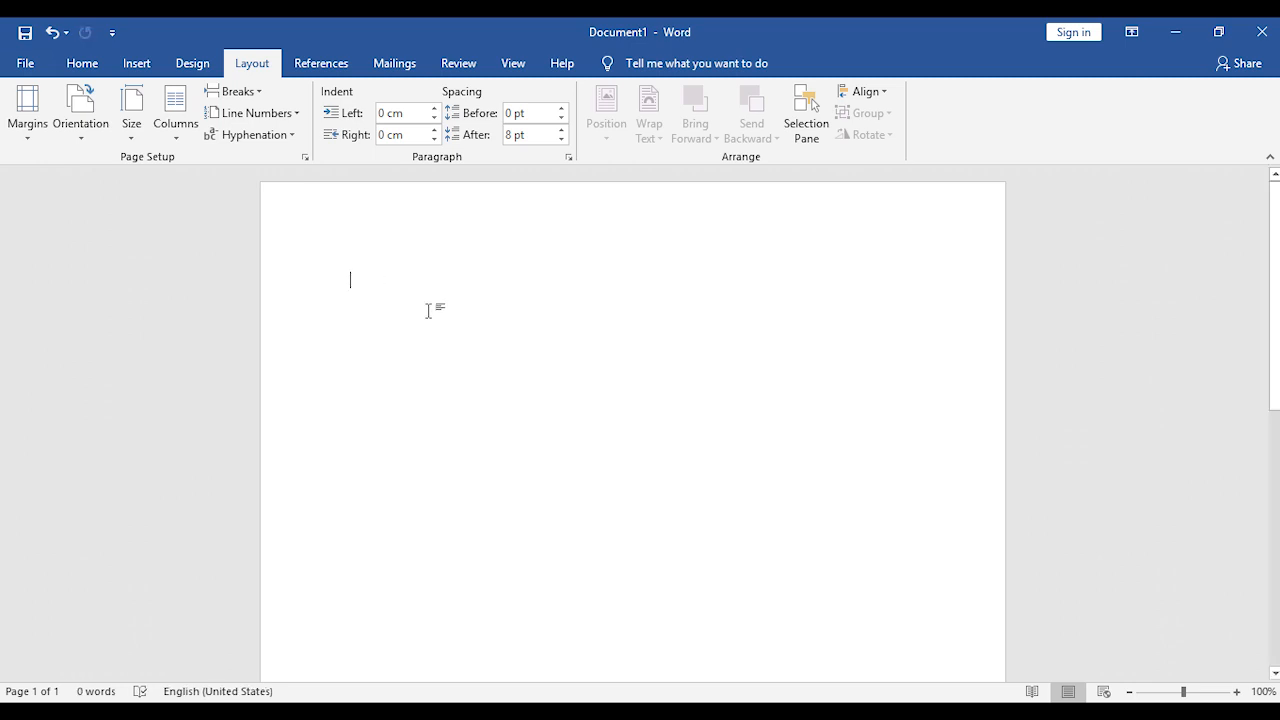
{"action": "key", "text": "Return"}
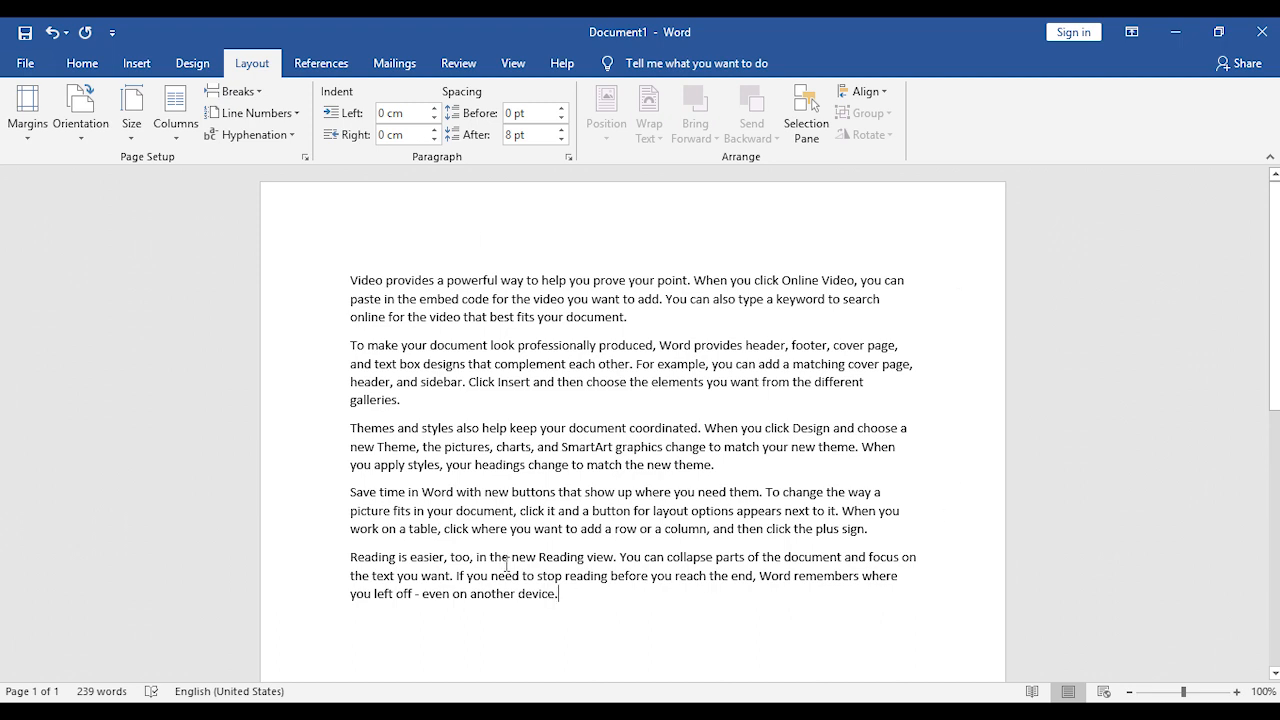
{"action": "left_click_drag", "start_coordinate": [576, 600], "coordinate": [334, 246]}
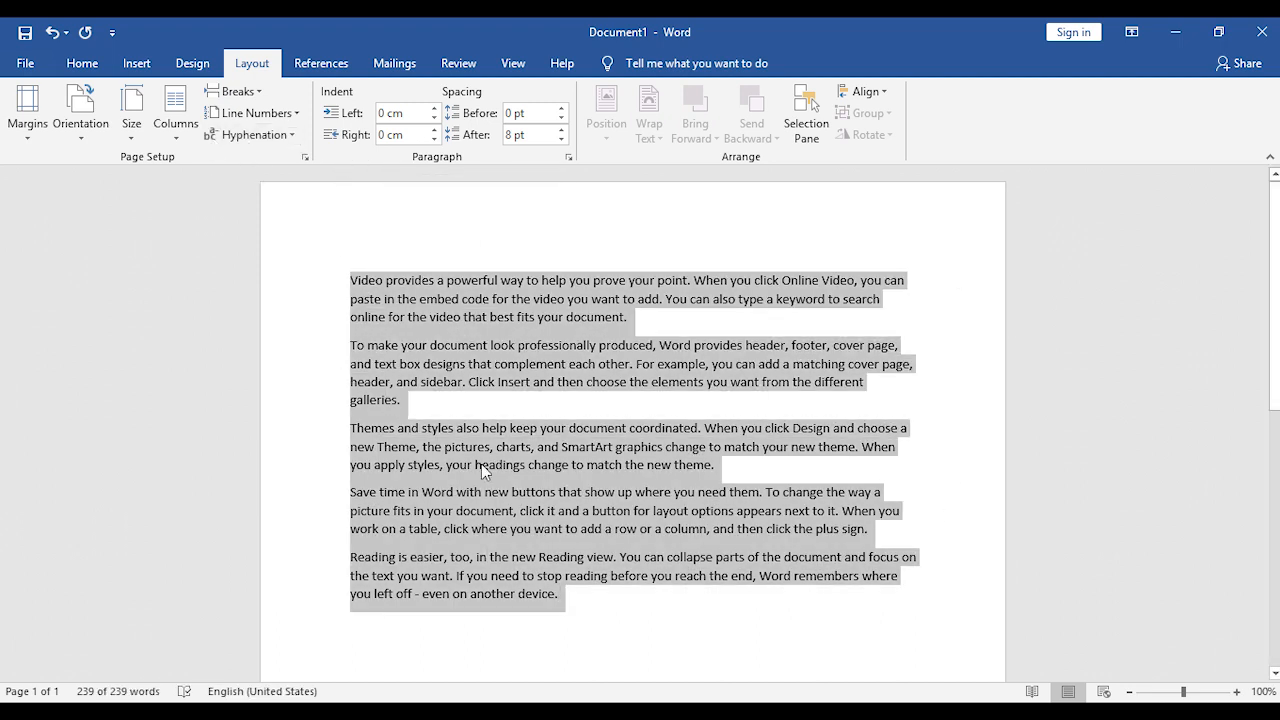
{"action": "left_click", "coordinate": [578, 529]}
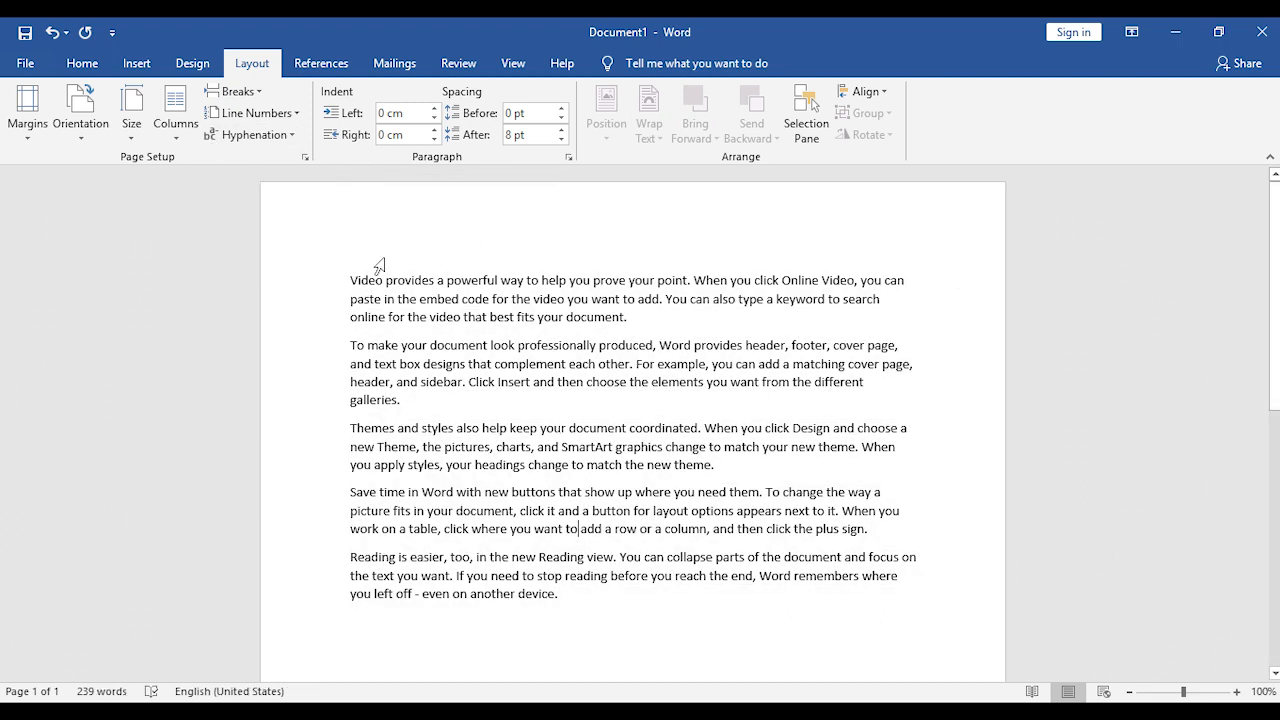
Step: Apply the Narrow margin preset, 1.27 cm on all sides, to the document
{"action": "left_click", "coordinate": [28, 125]}
{"action": "left_click", "coordinate": [60, 165]}
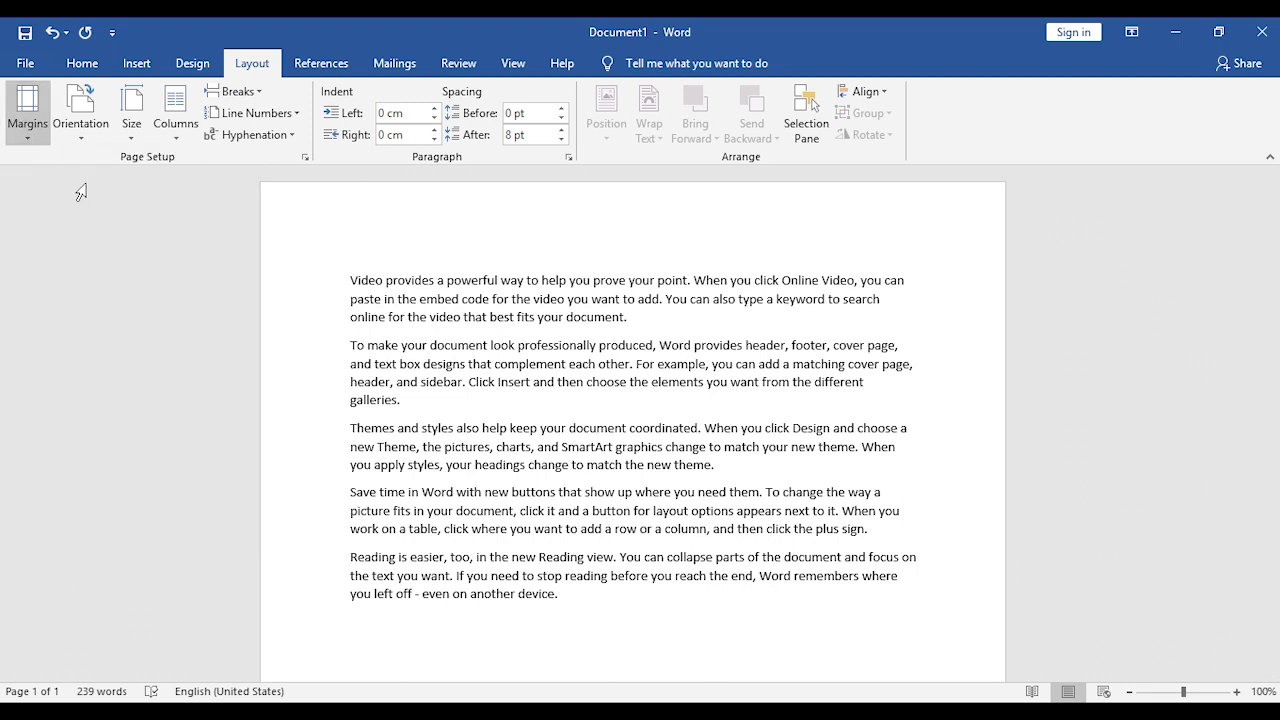
{"action": "left_click", "coordinate": [36, 133]}
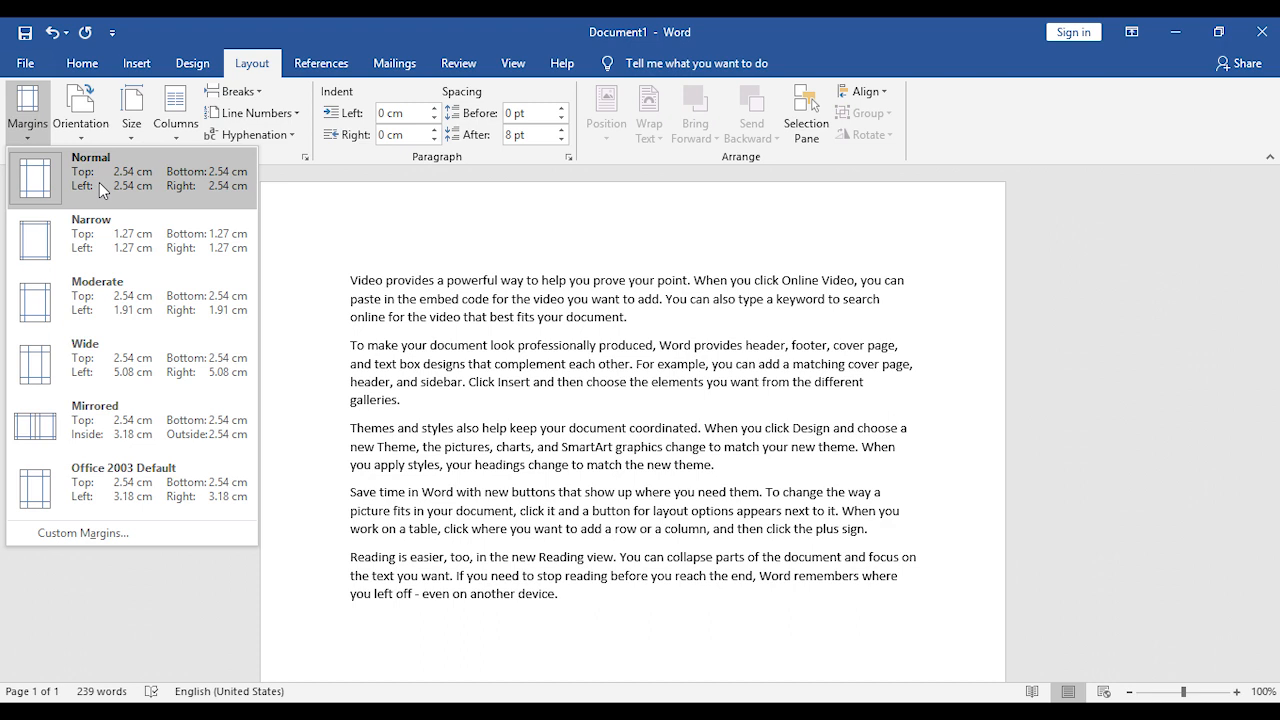
{"action": "left_click", "coordinate": [104, 250]}
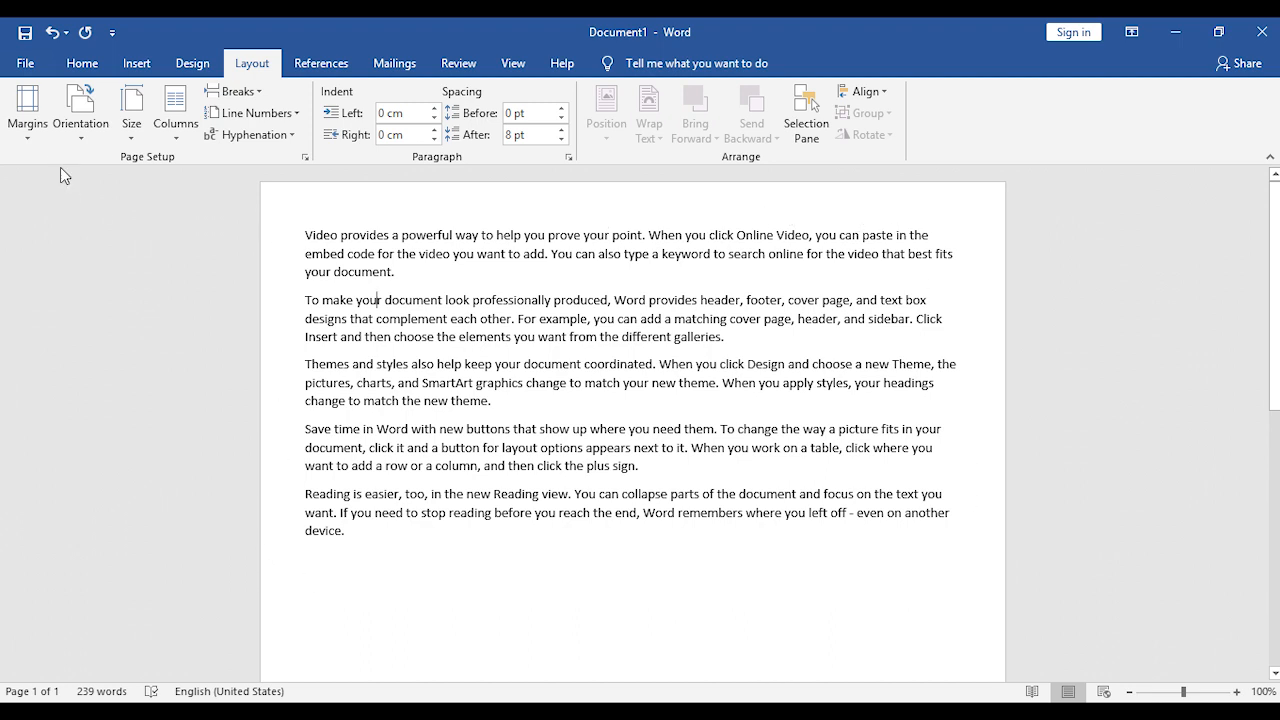
Step: Examine the margin presets and the custom margin settings in Page Setup, then accept them without edits
{"action": "left_click", "coordinate": [28, 110]}
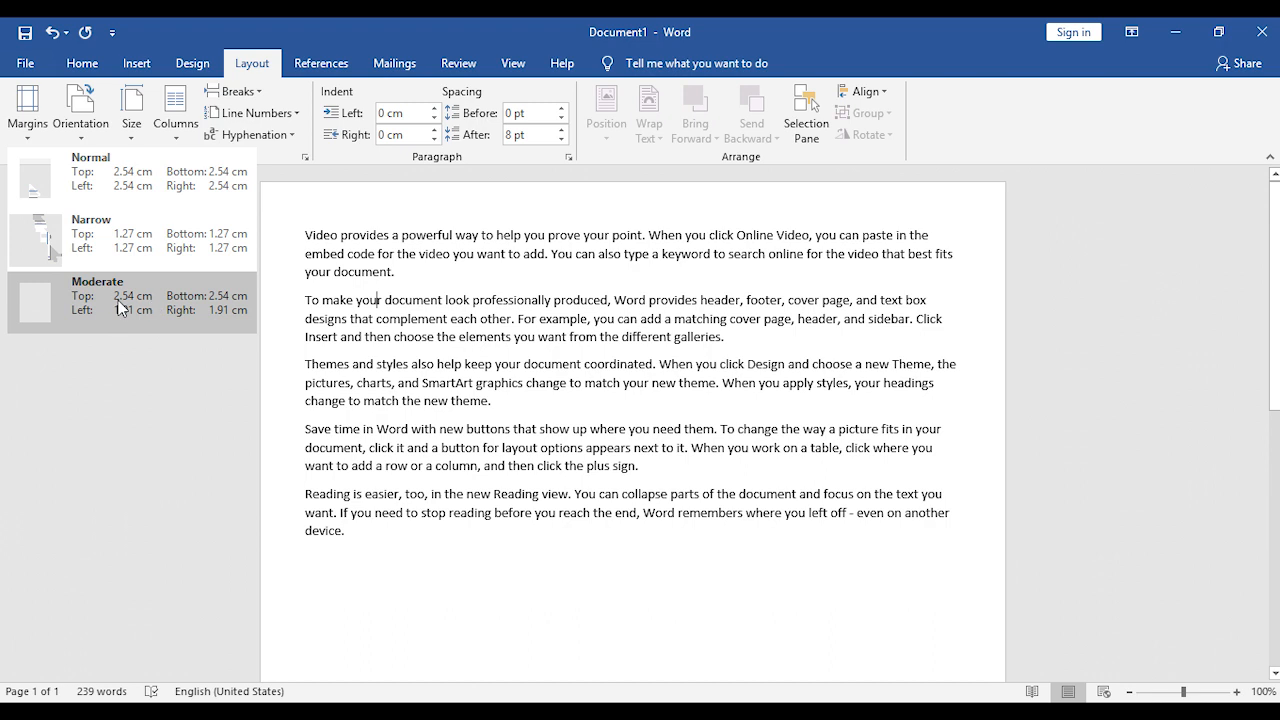
{"action": "left_click", "coordinate": [132, 405]}
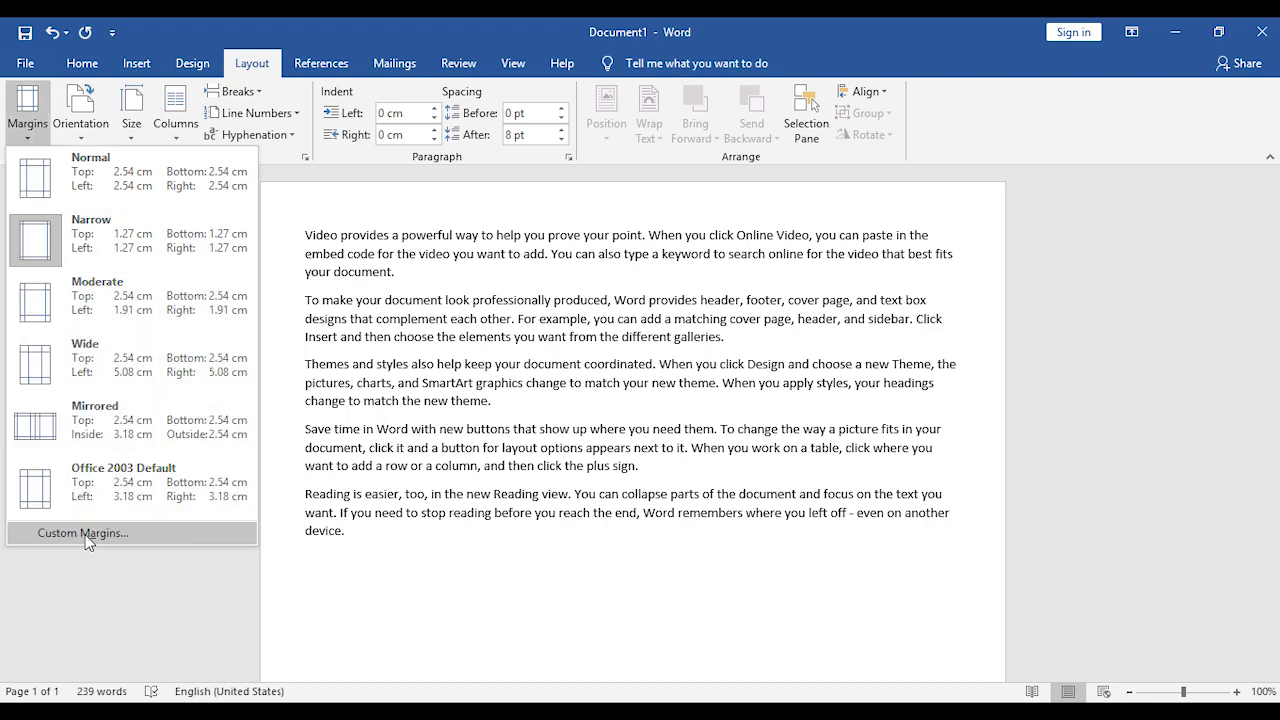
{"action": "left_click", "coordinate": [86, 536]}
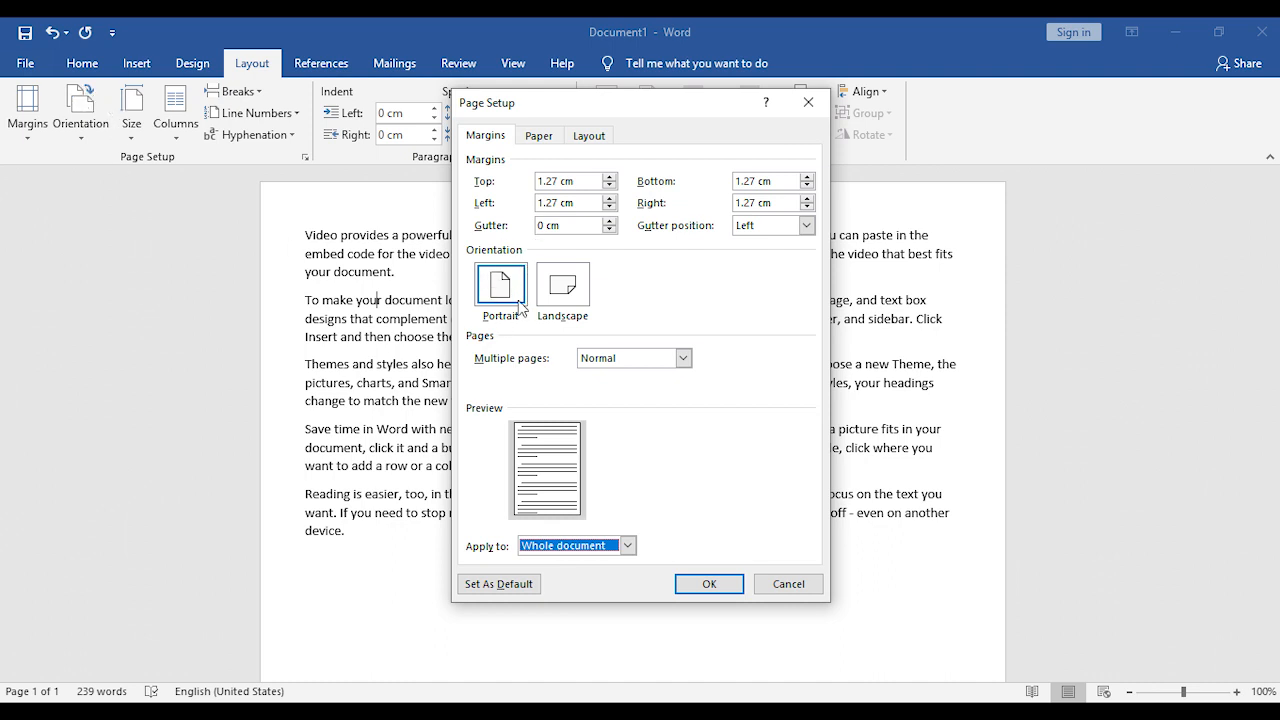
{"action": "left_click", "coordinate": [716, 587]}
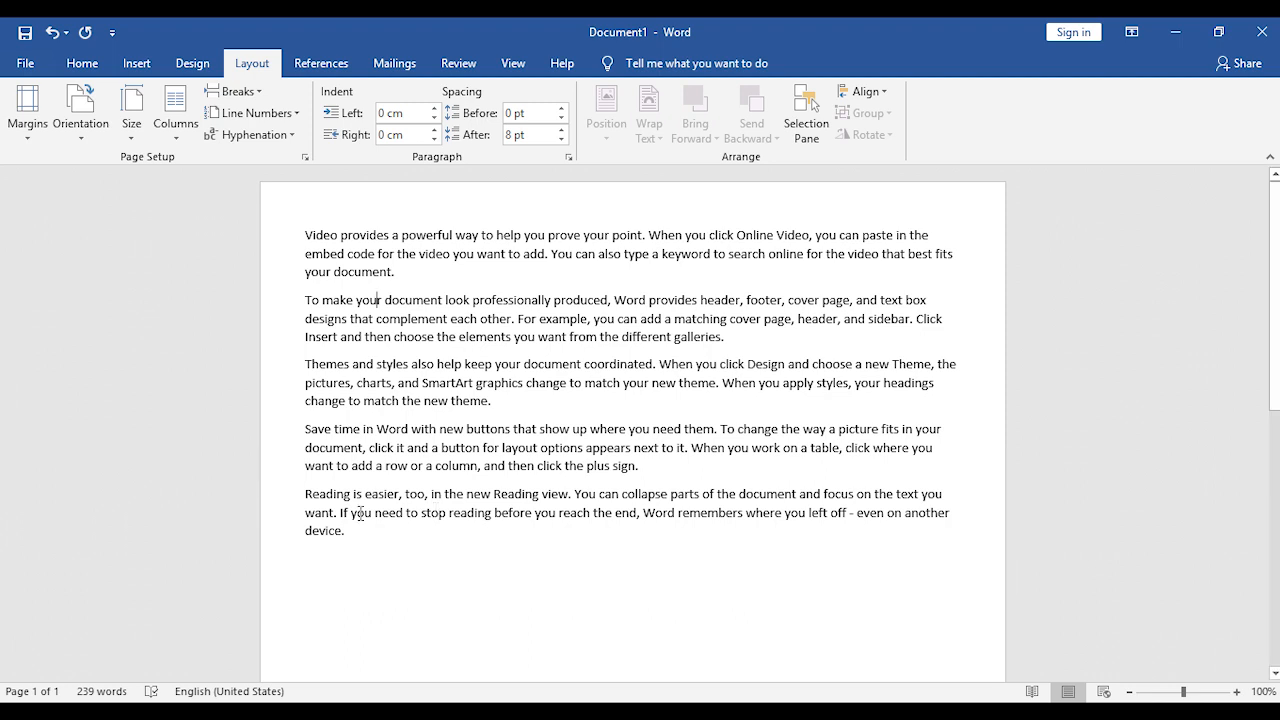
Step: Change the document's page orientation to Landscape and look over the page
{"action": "left_click", "coordinate": [81, 133]}
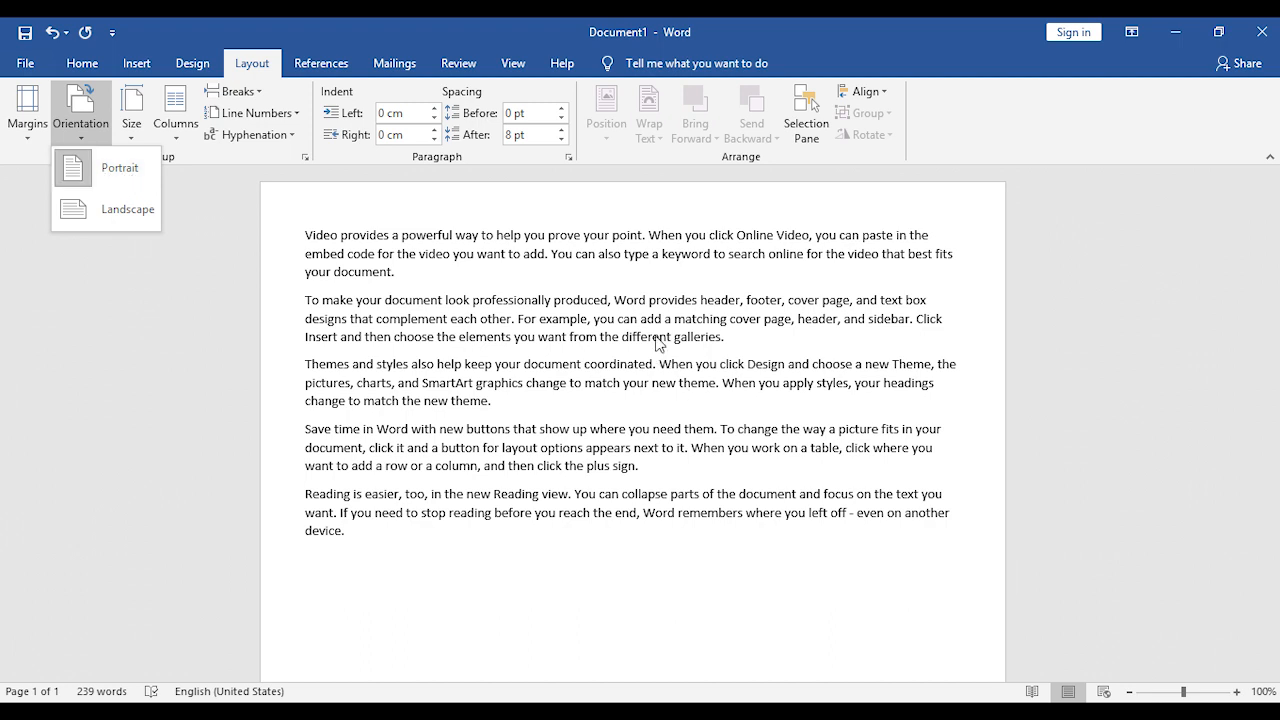
{"action": "scroll", "coordinate": [652, 344], "scroll_direction": "down", "scroll_amount": 5}
{"action": "scroll", "coordinate": [652, 344], "scroll_direction": "down", "scroll_amount": 2}
{"action": "scroll", "coordinate": [652, 348], "scroll_direction": "up", "scroll_amount": 7}
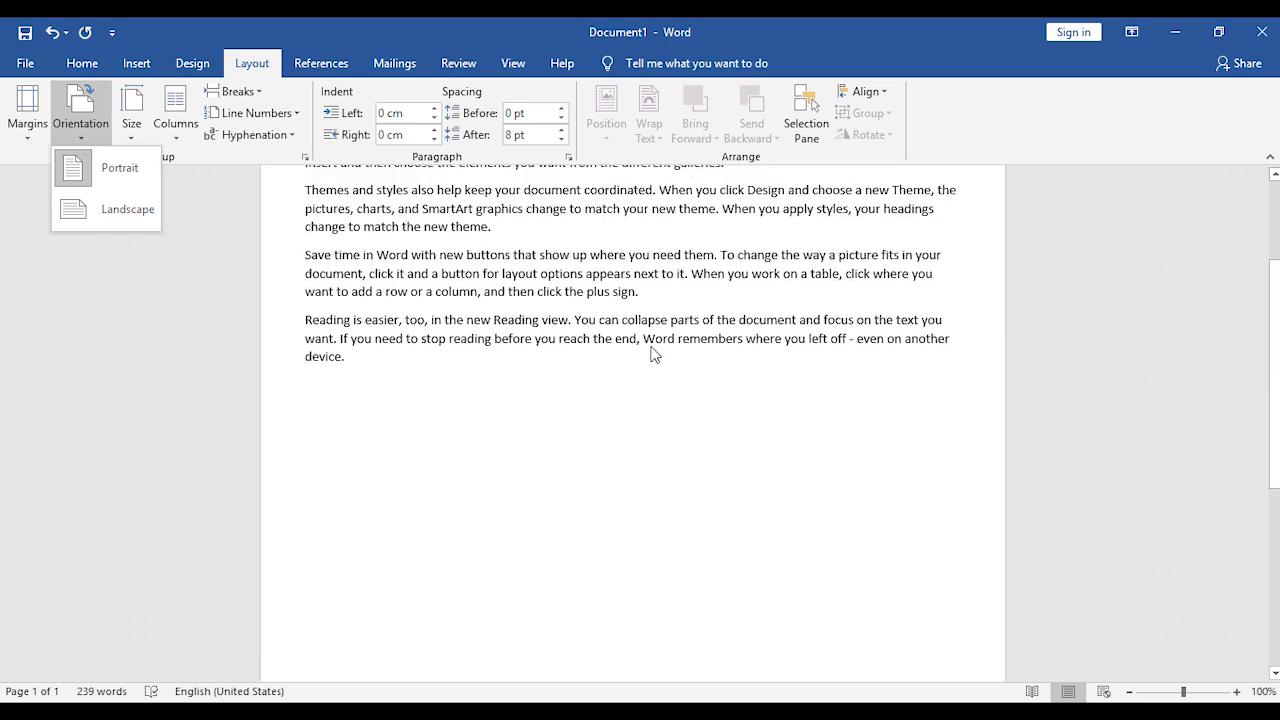
{"action": "left_click", "coordinate": [123, 220]}
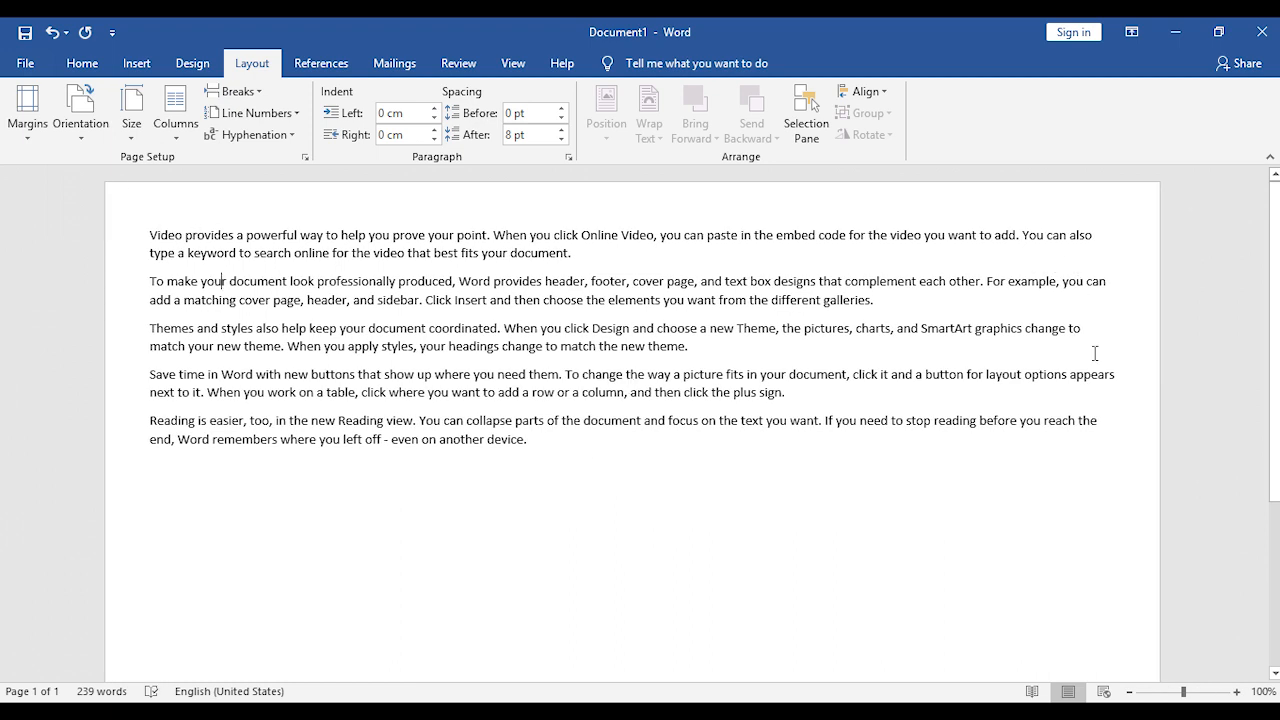
{"action": "scroll", "coordinate": [912, 592], "scroll_direction": "down", "scroll_amount": 2}
Step: Set the document's page orientation back to Portrait
{"action": "left_click", "coordinate": [80, 112]}
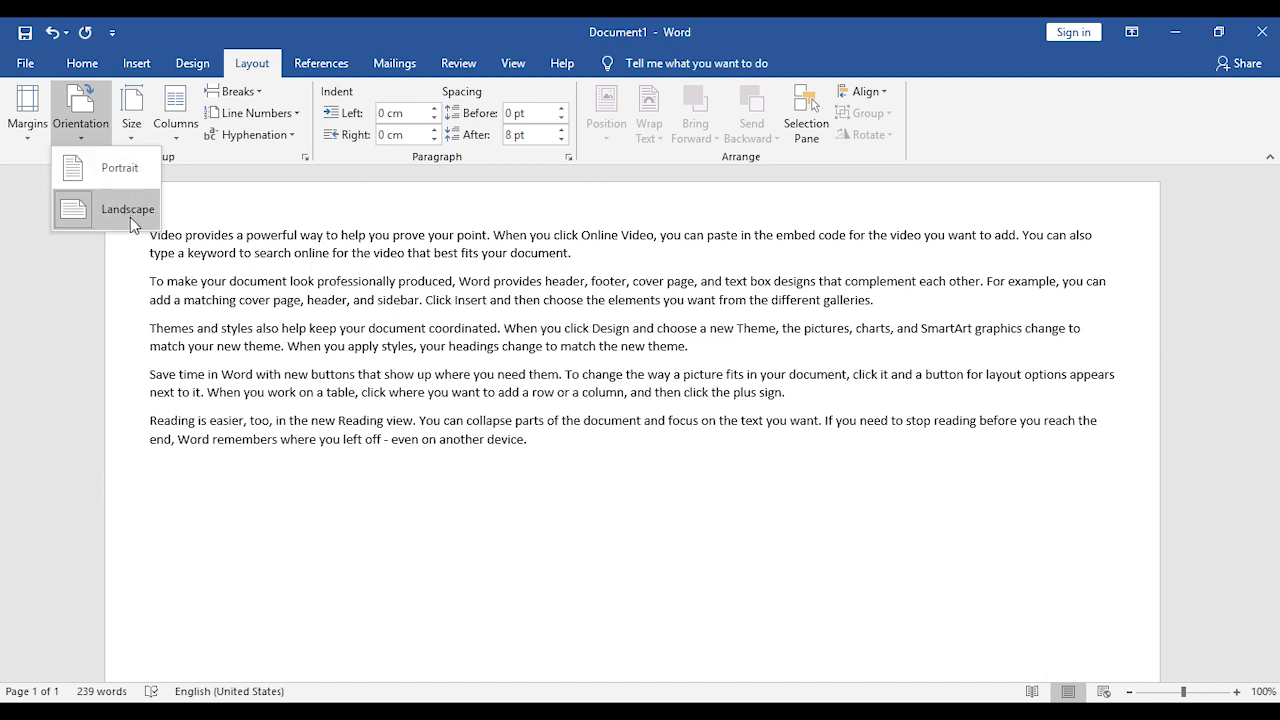
{"action": "left_click", "coordinate": [558, 521]}
{"action": "left_click", "coordinate": [78, 145]}
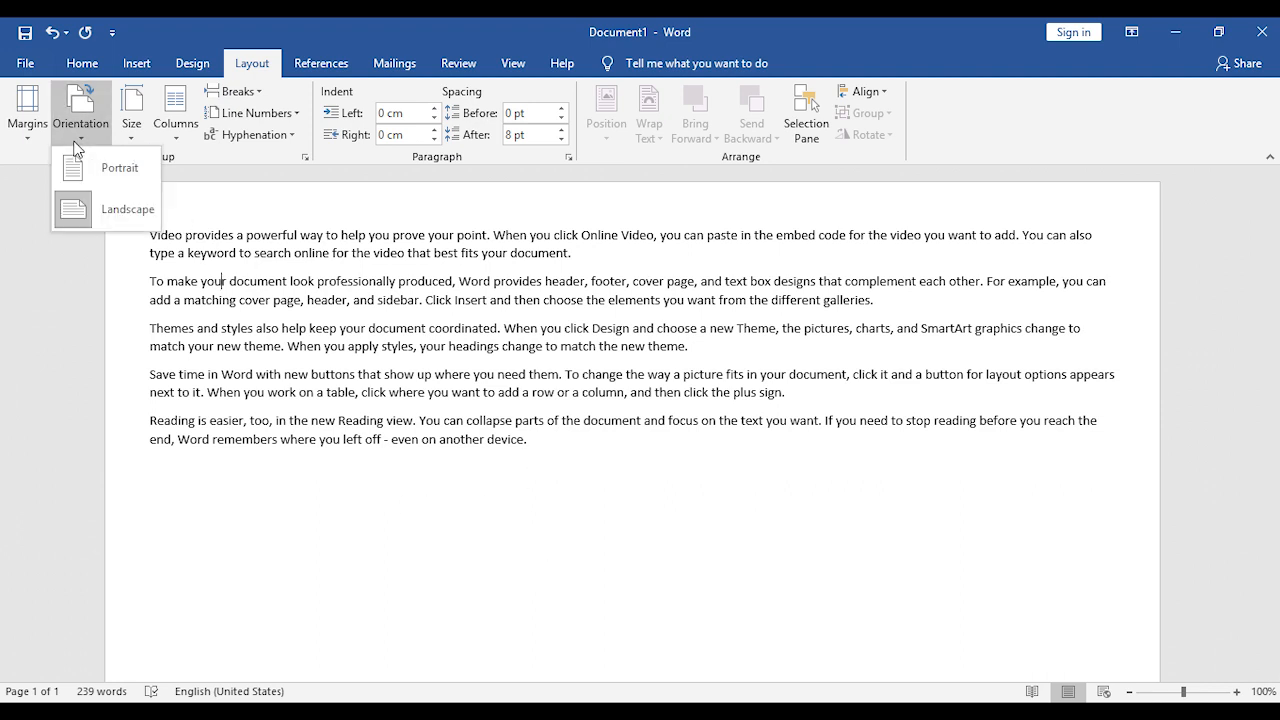
{"action": "left_click", "coordinate": [92, 167]}
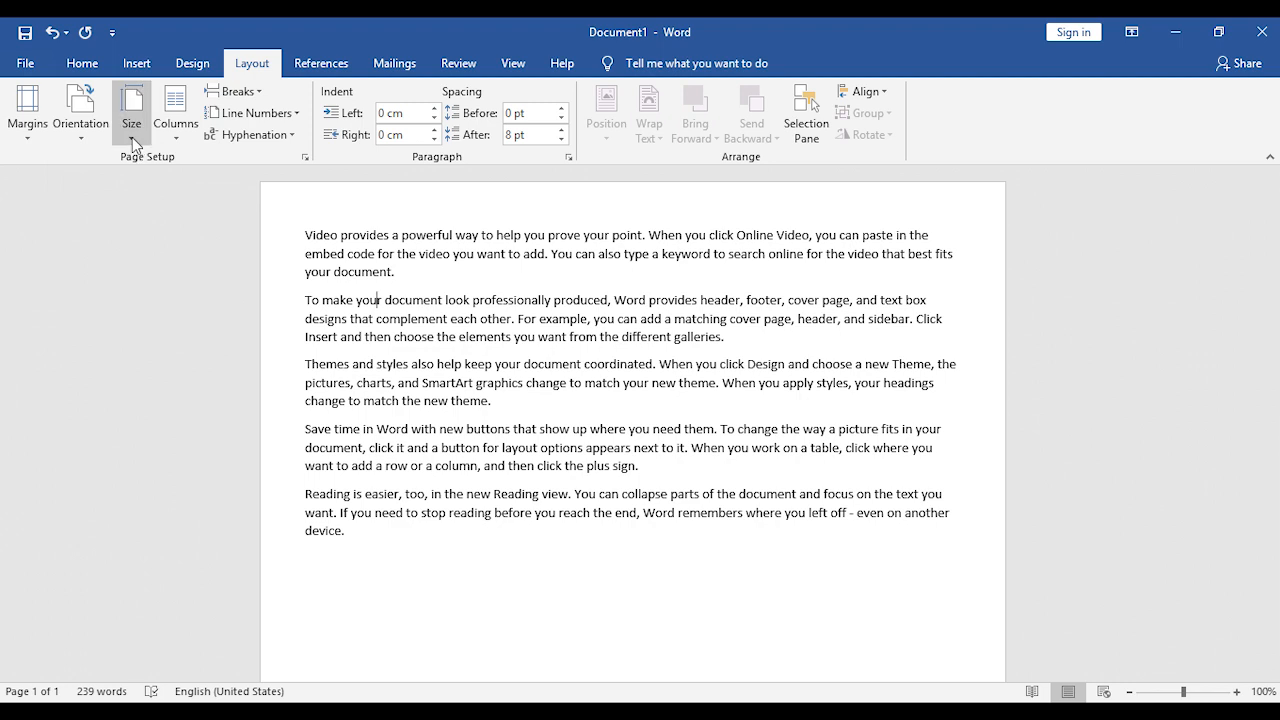
Step: Examine the available paper sizes and the paper settings in Page Setup, keeping A4 for the whole document
{"action": "left_click", "coordinate": [132, 137]}
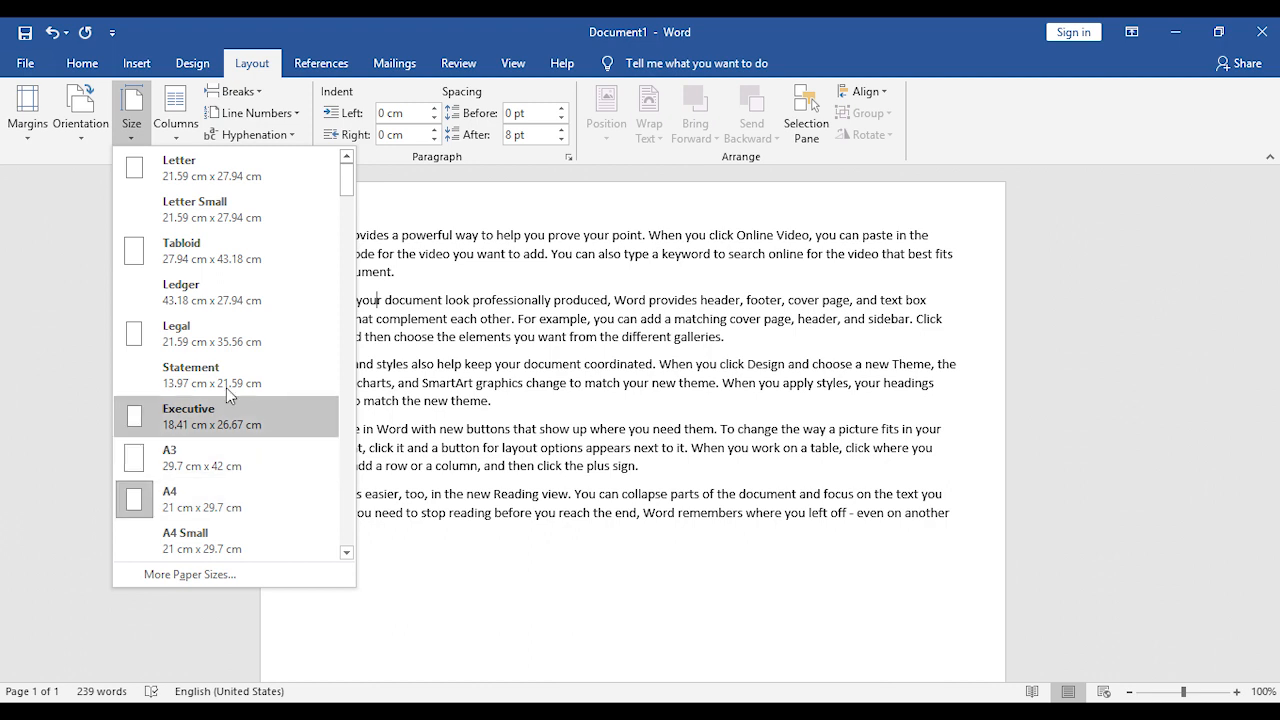
{"action": "scroll", "coordinate": [247, 390], "scroll_direction": "down", "scroll_amount": 5}
{"action": "scroll", "coordinate": [247, 390], "scroll_direction": "down", "scroll_amount": 3}
{"action": "scroll", "coordinate": [240, 440], "scroll_direction": "up", "scroll_amount": 7}
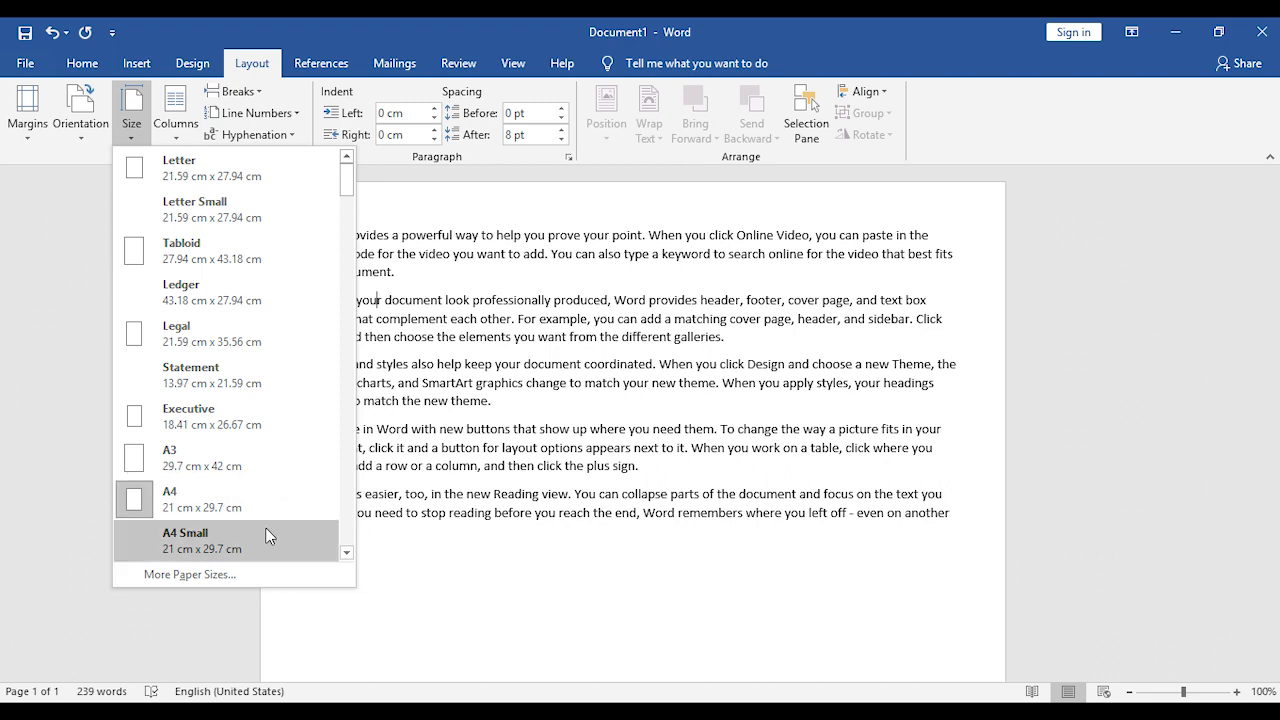
{"action": "left_click", "coordinate": [205, 578]}
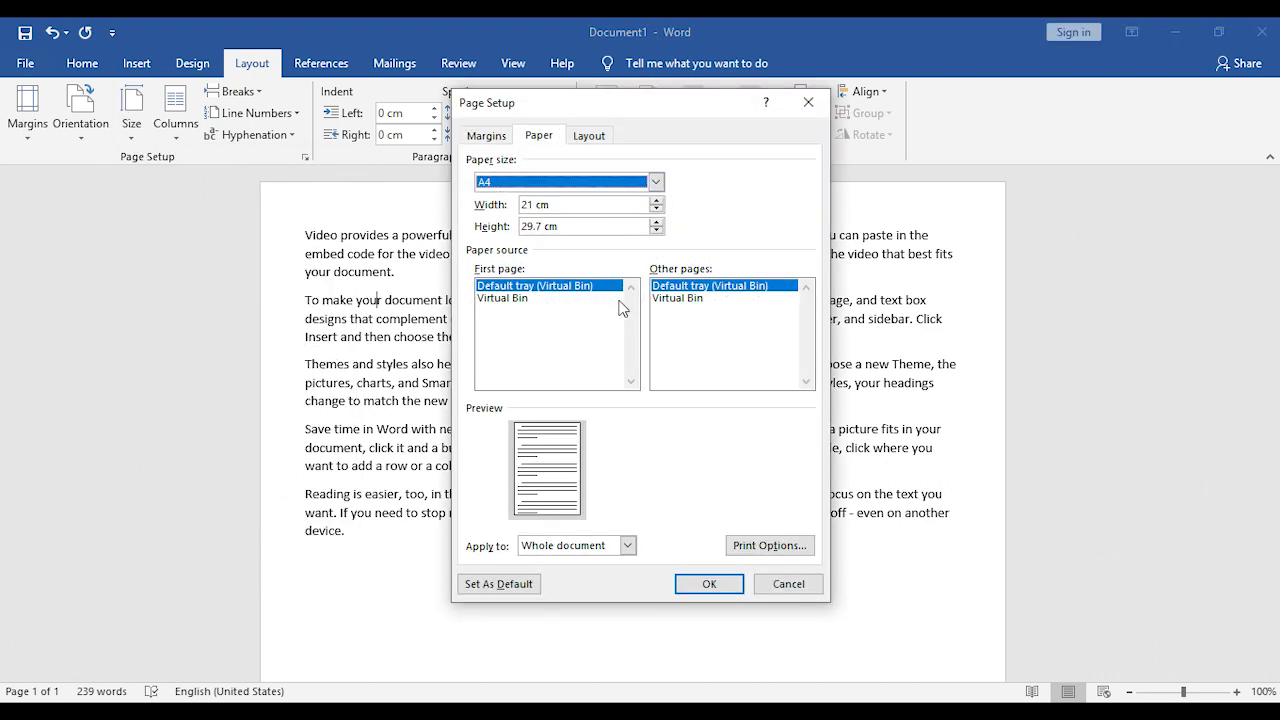
{"action": "left_click", "coordinate": [655, 181]}
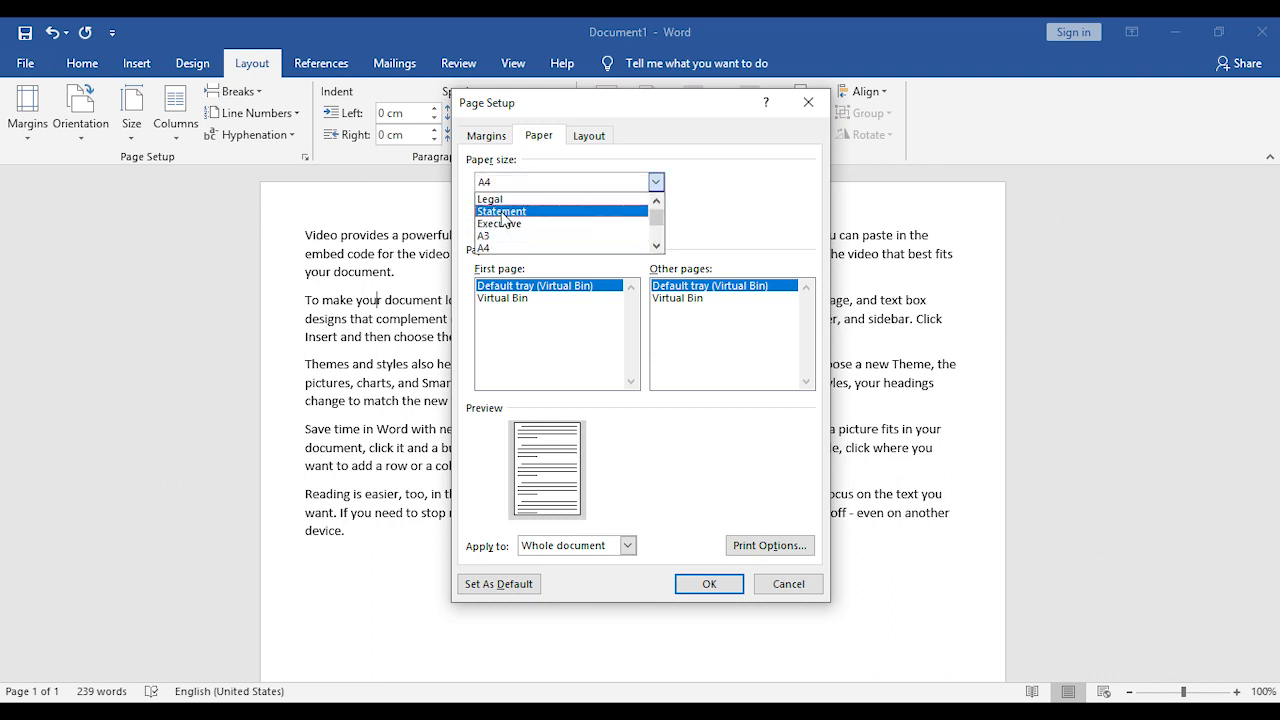
{"action": "left_click", "coordinate": [677, 185]}
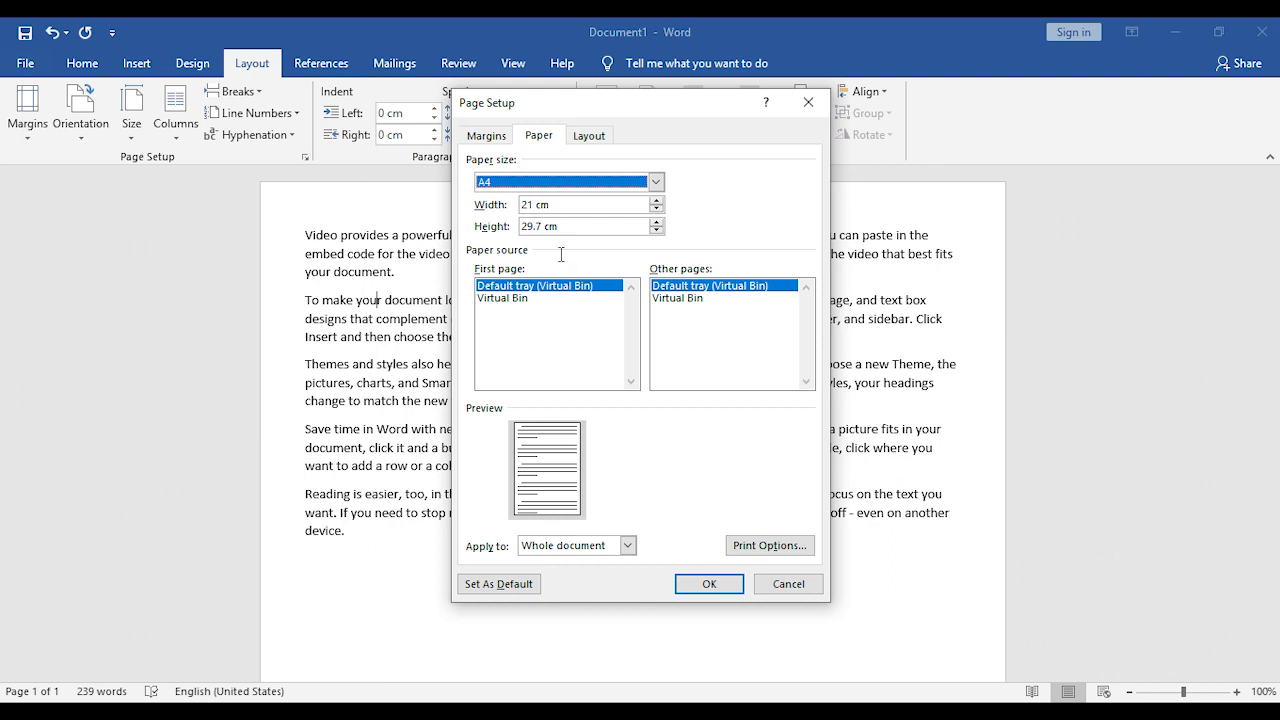
{"action": "left_click", "coordinate": [714, 585]}
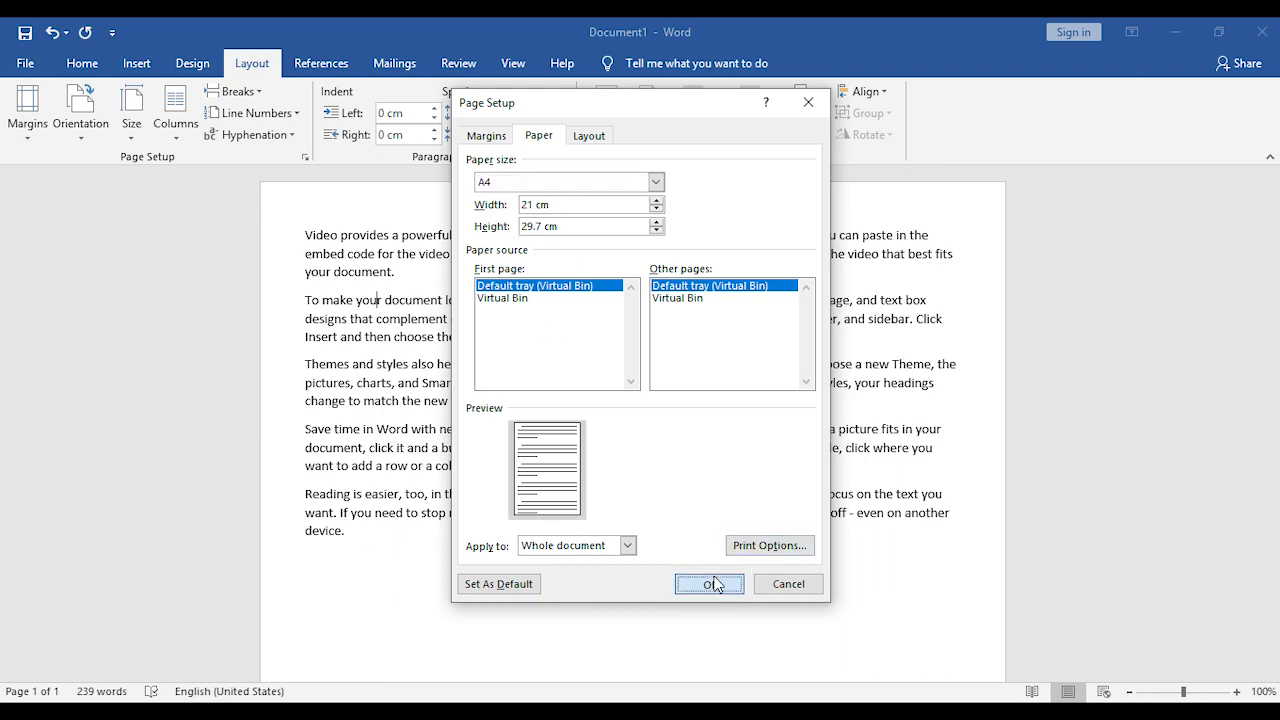
{"action": "left_click", "coordinate": [140, 144]}
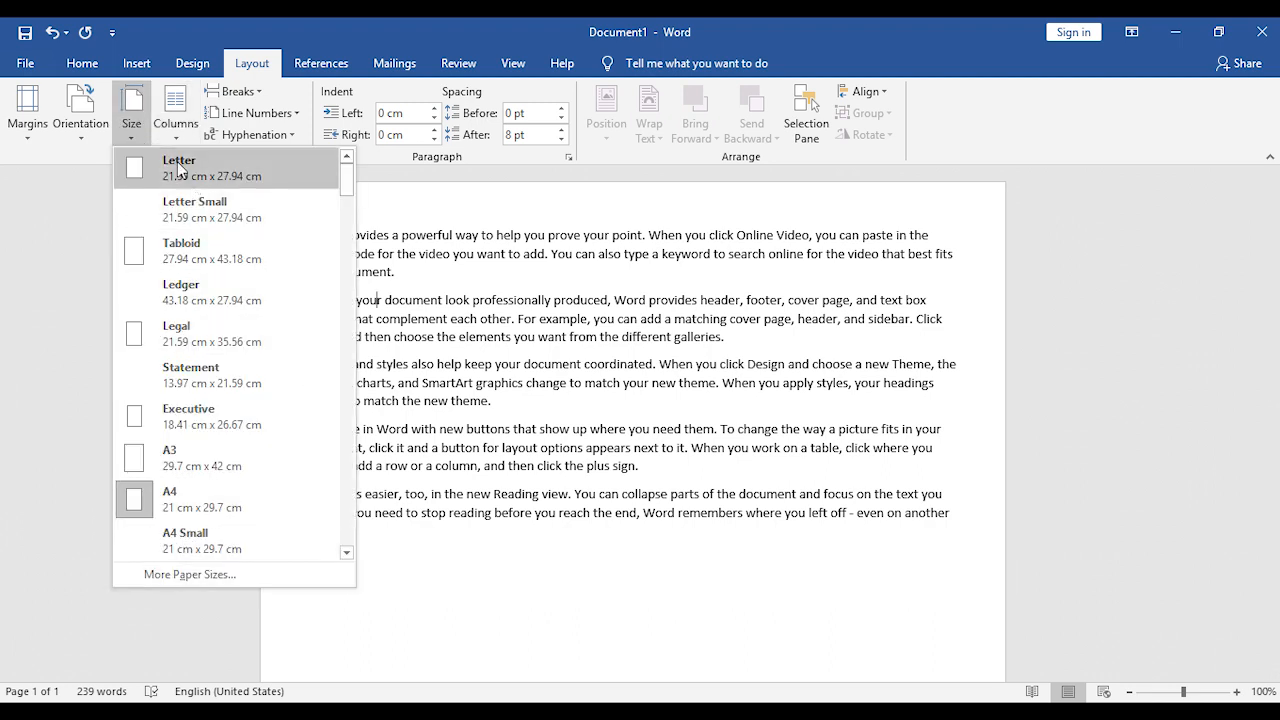
{"action": "left_click", "coordinate": [177, 136]}
{"action": "left_click", "coordinate": [177, 136]}
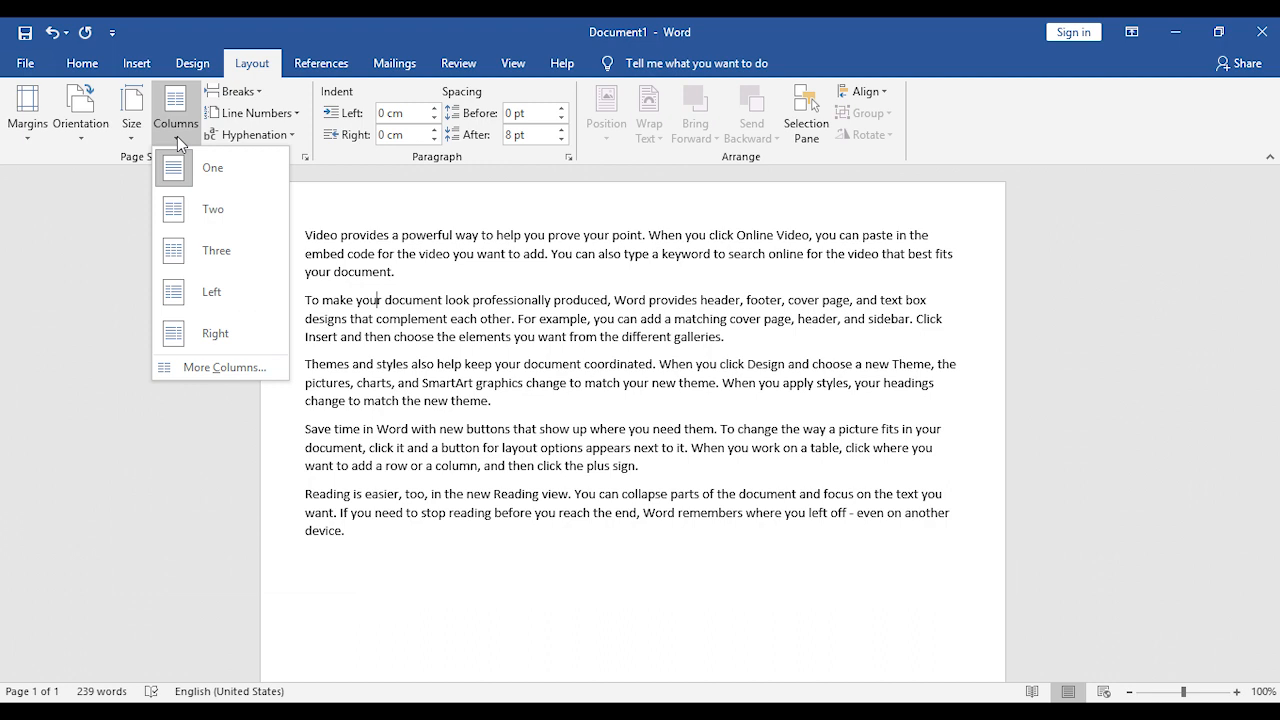
{"action": "left_click", "coordinate": [468, 479]}
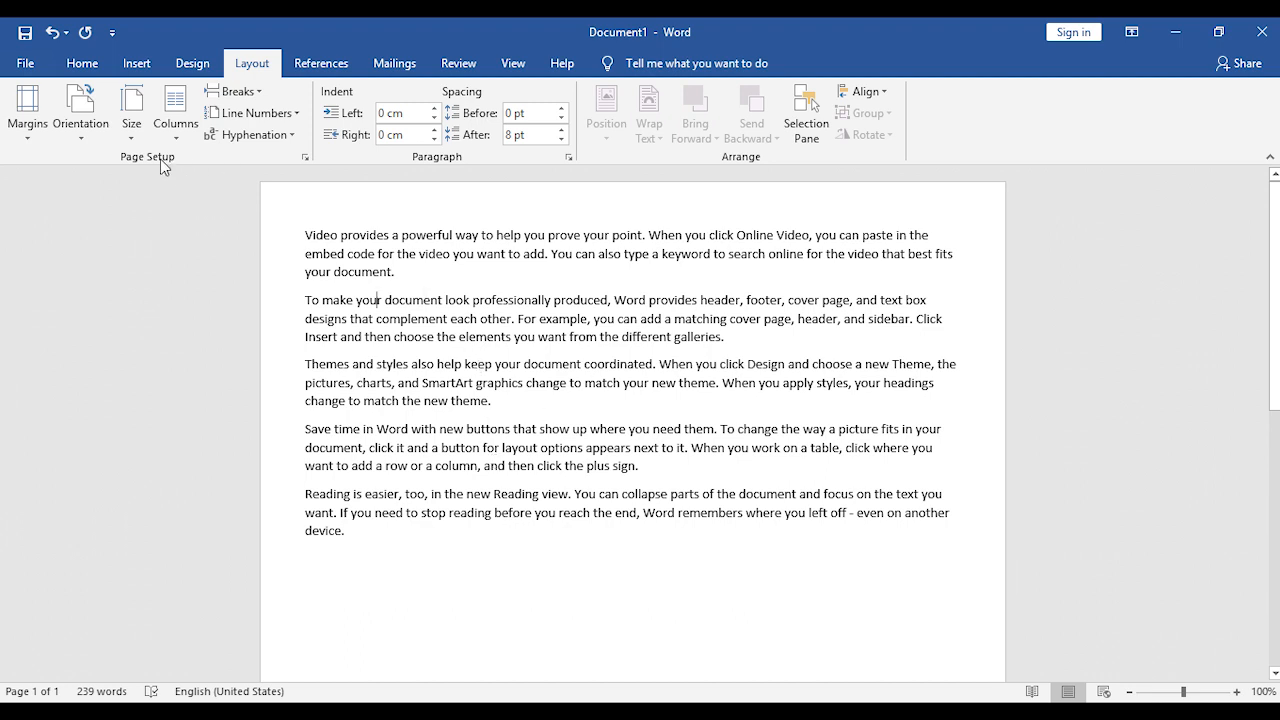
Step: Arrange all the document's text in two columns, then clear the text selection
{"action": "triple_click", "coordinate": [268, 236]}
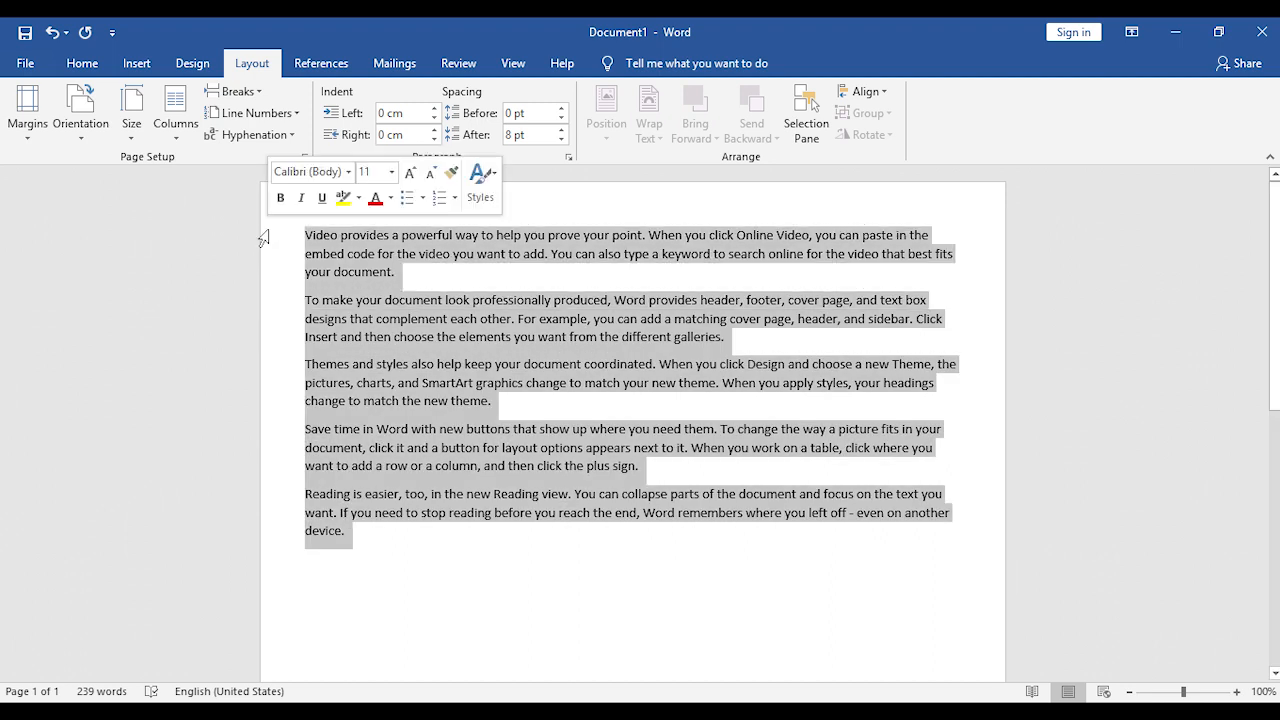
{"action": "left_click", "coordinate": [176, 128]}
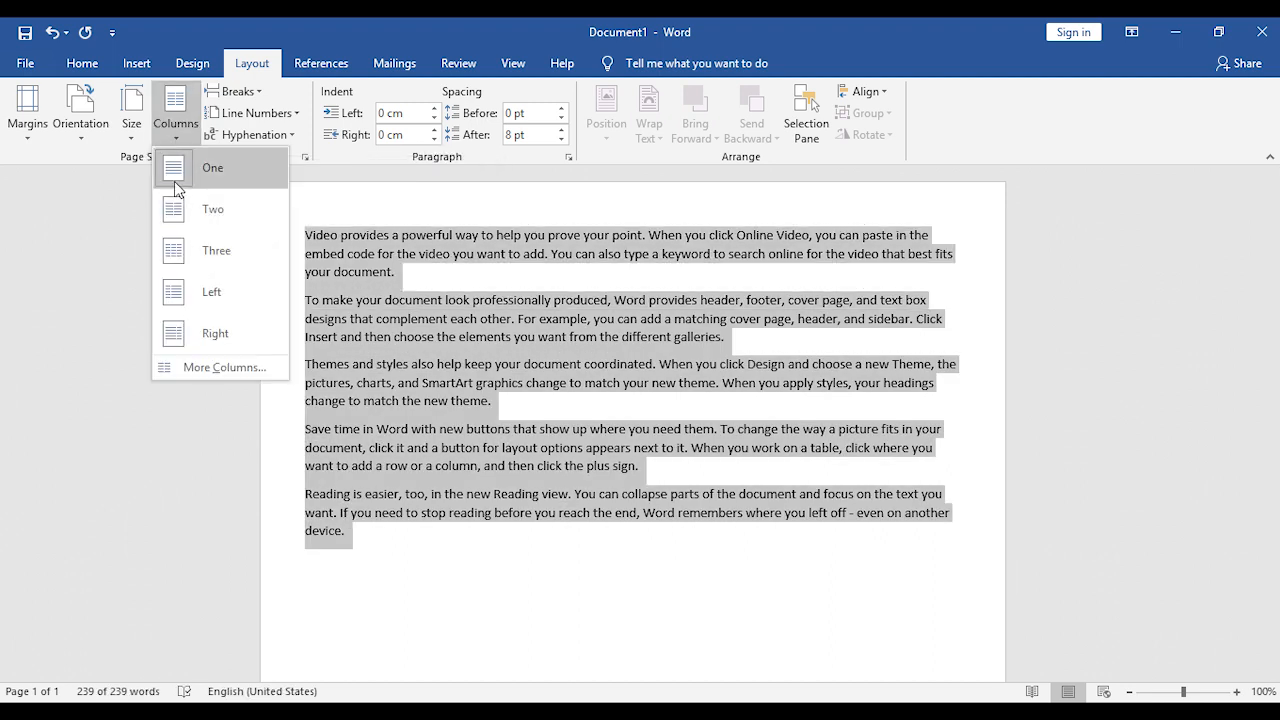
{"action": "left_click", "coordinate": [196, 209]}
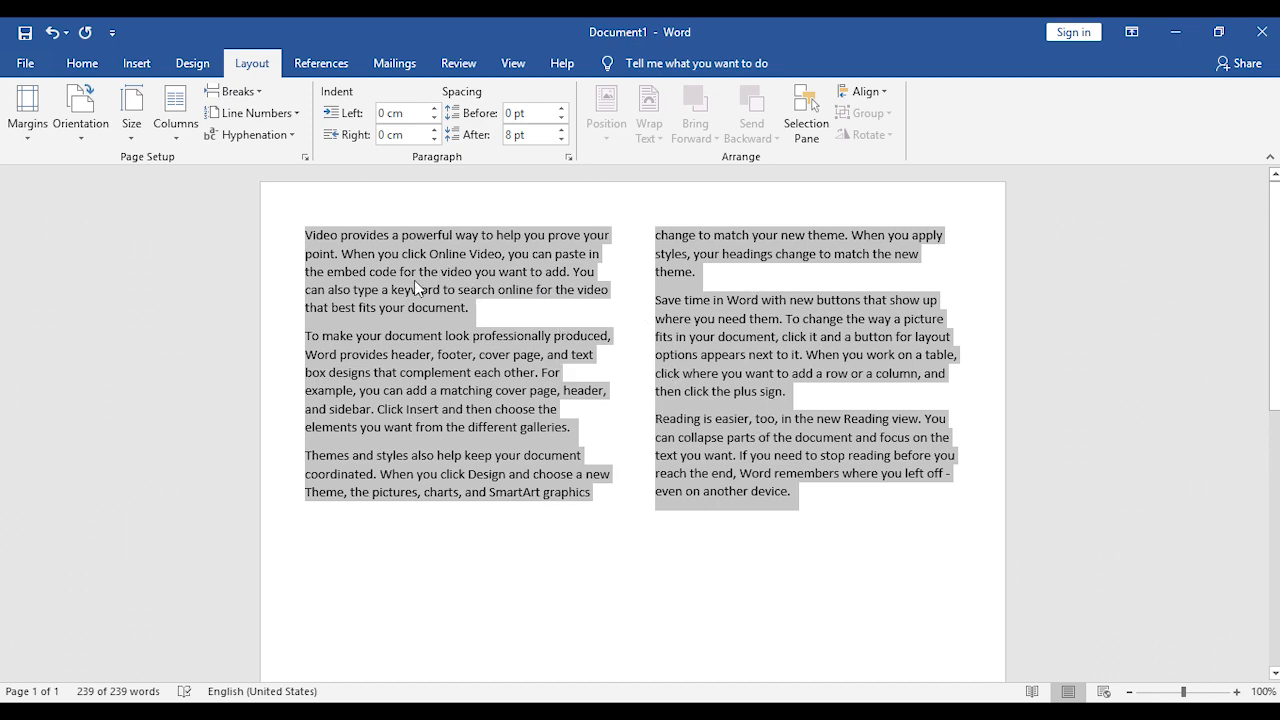
{"action": "left_click", "coordinate": [476, 308]}
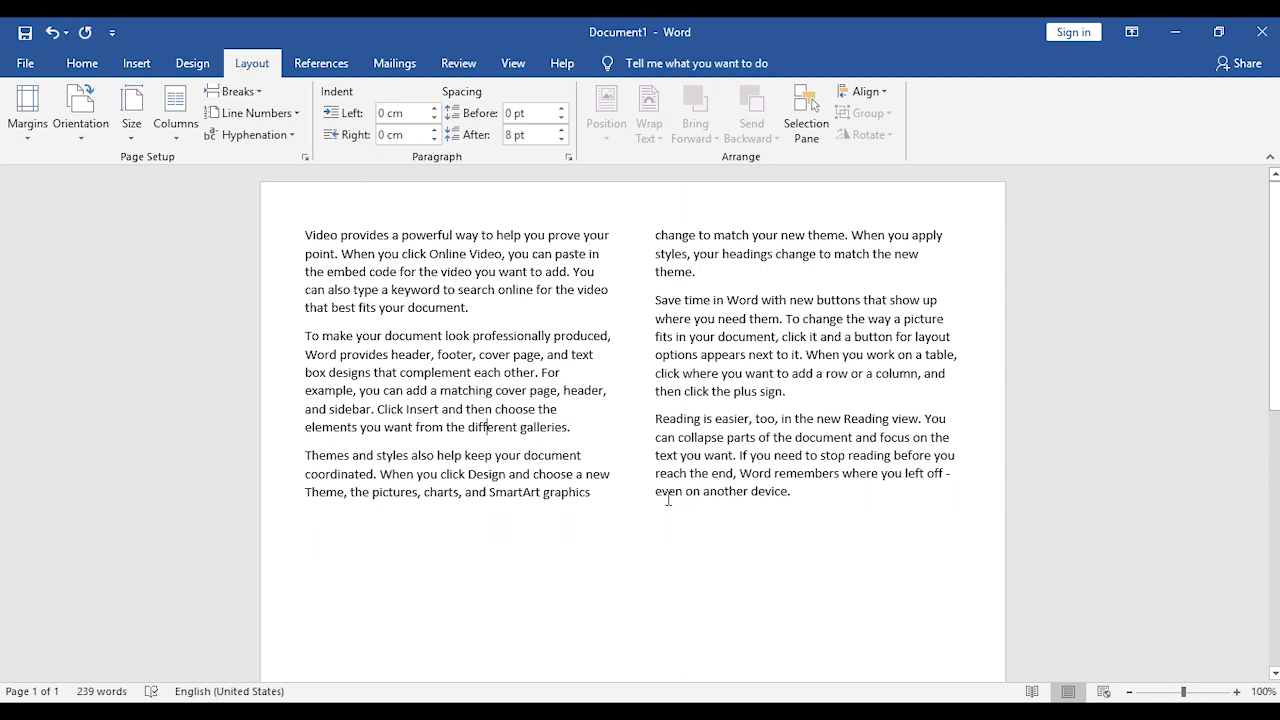
Step: Apply the Left column layout to all the document's text, then switch it to the Right column layout
{"action": "left_click_drag", "start_coordinate": [859, 506], "coordinate": [294, 214]}
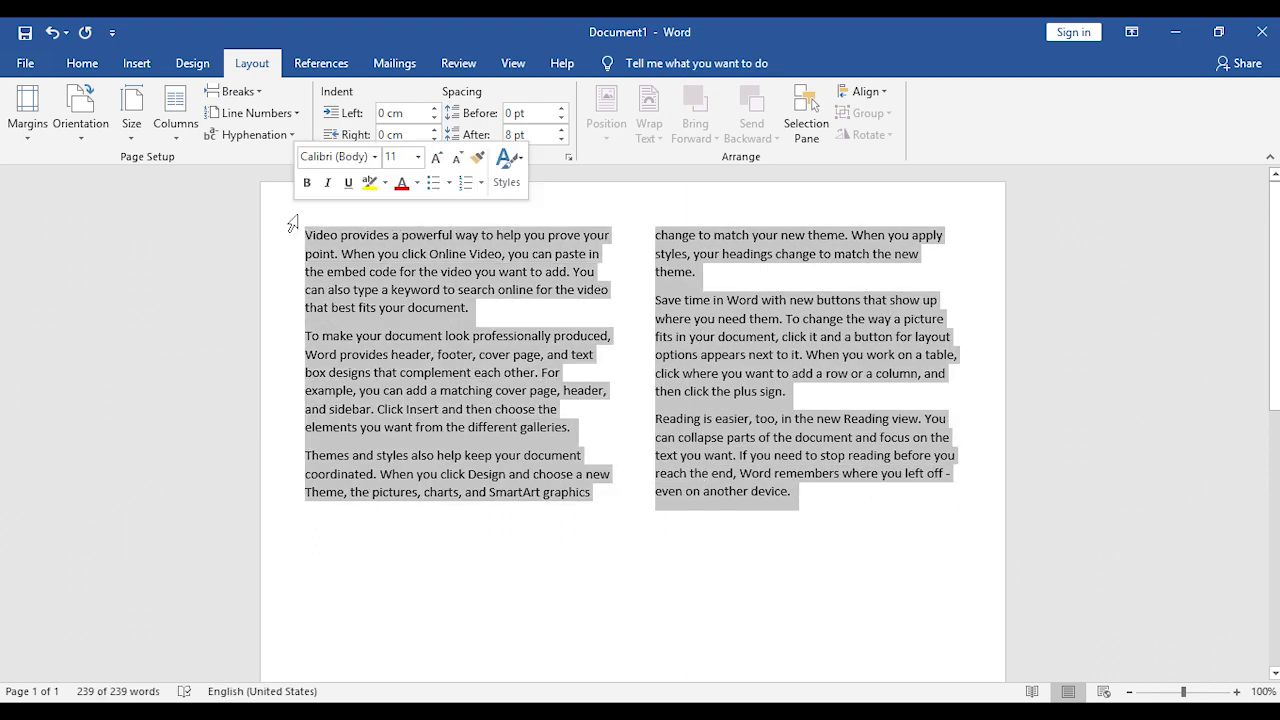
{"action": "left_click", "coordinate": [175, 108]}
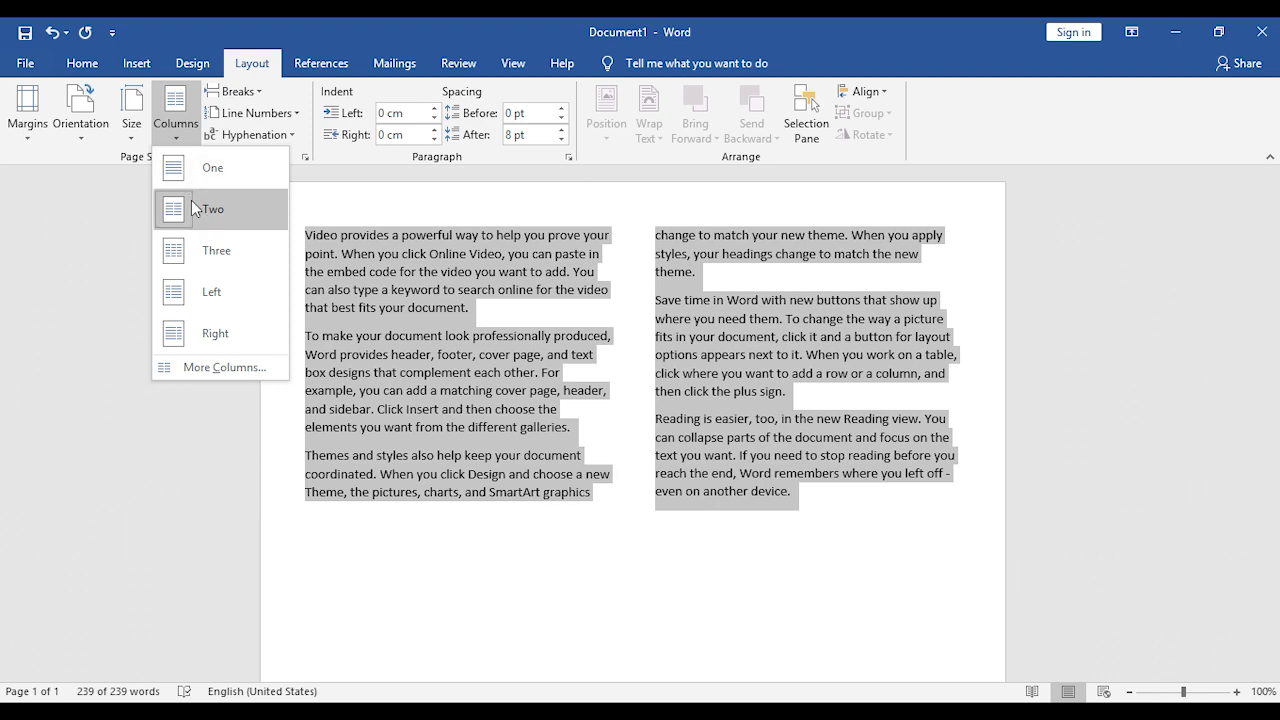
{"action": "left_click", "coordinate": [199, 297]}
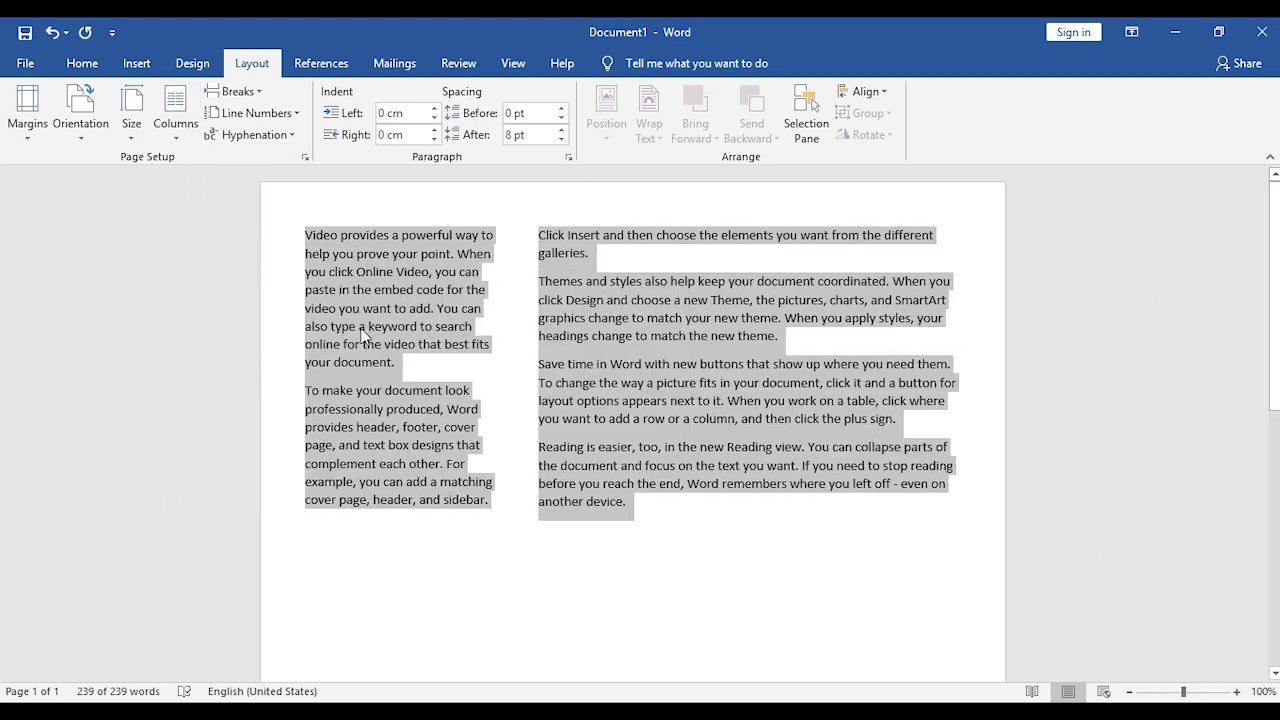
{"action": "left_click", "coordinate": [176, 115]}
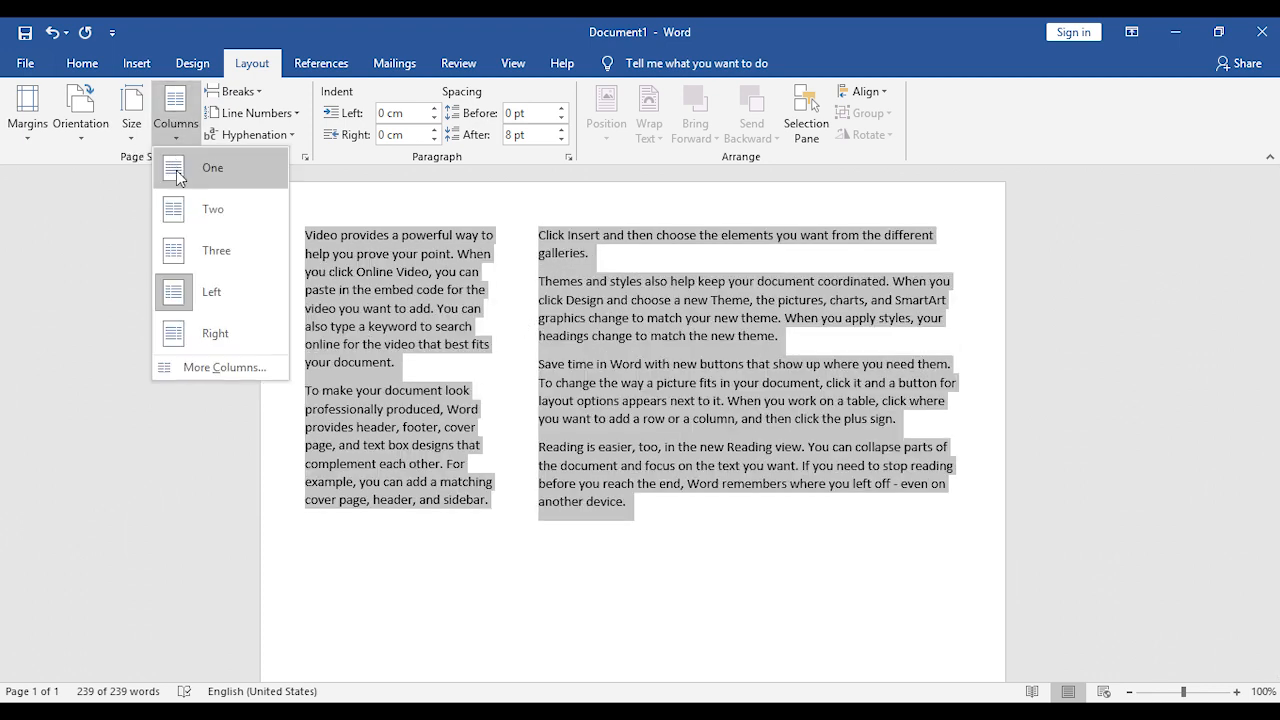
{"action": "left_click", "coordinate": [208, 335]}
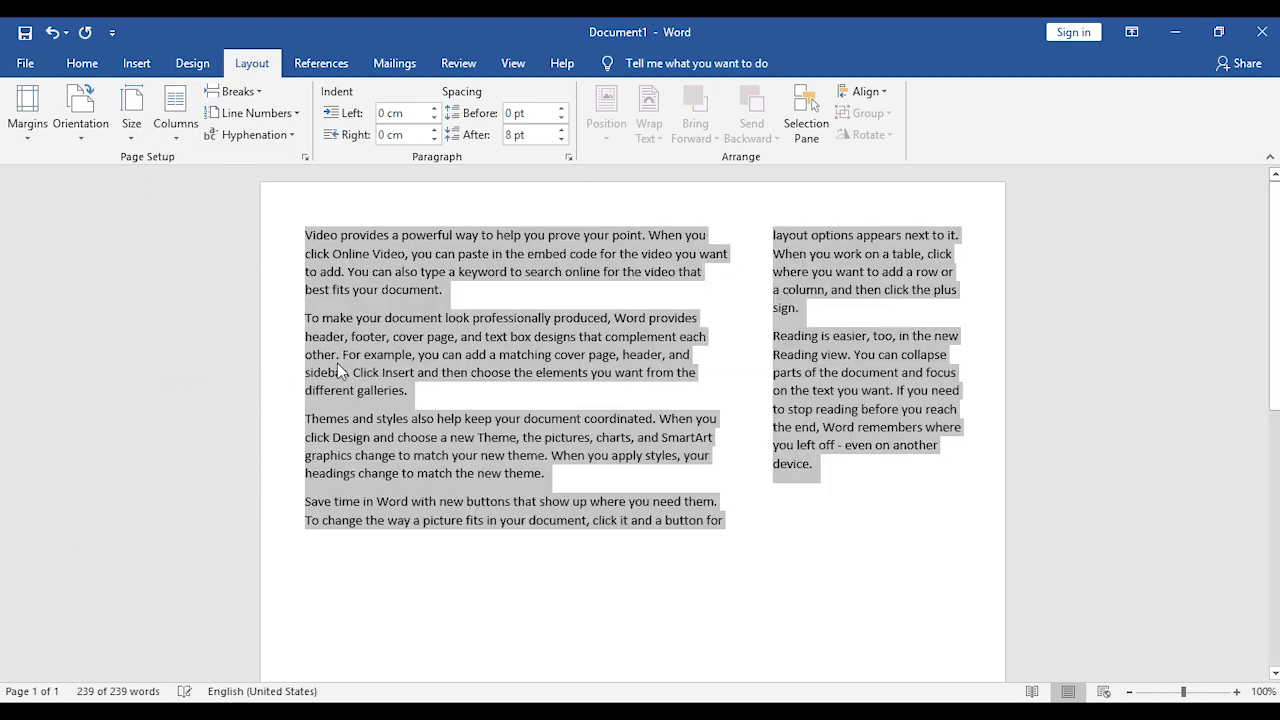
Step: Try setting four columns for the selected text in the custom column settings, then discard the change
{"action": "left_click", "coordinate": [180, 135]}
{"action": "left_click", "coordinate": [180, 367]}
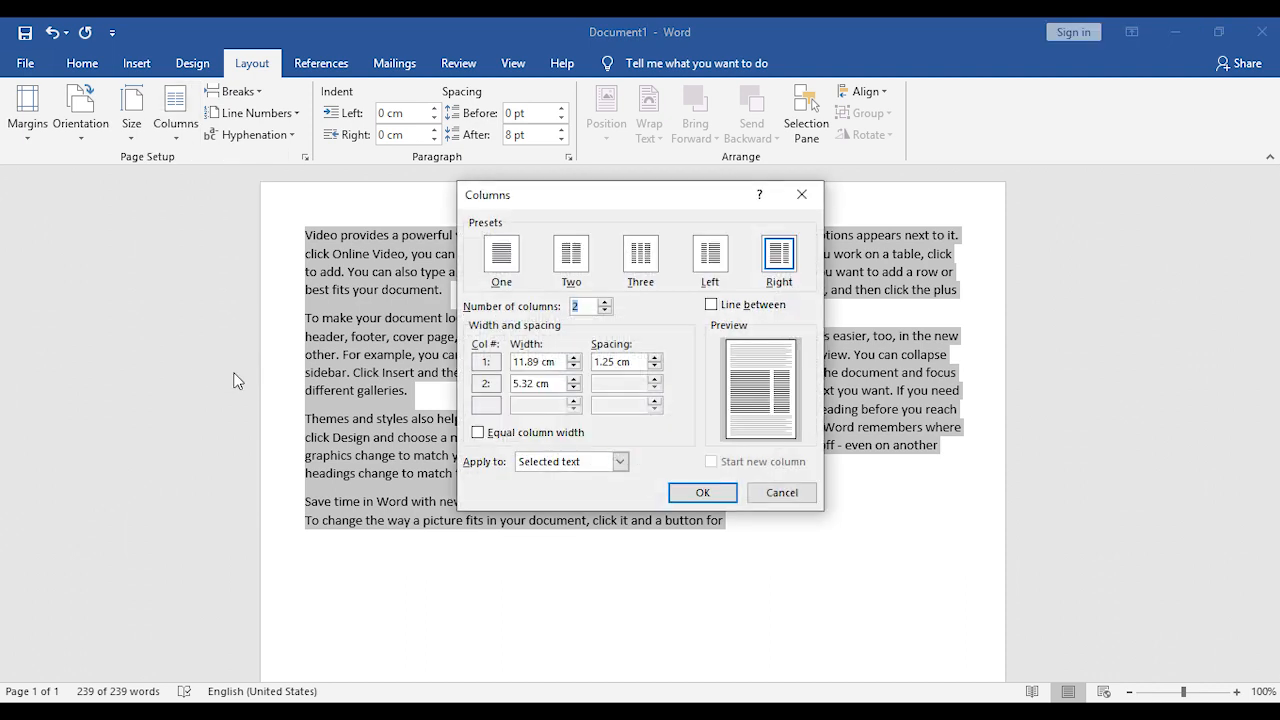
{"action": "left_click", "coordinate": [604, 301]}
{"action": "left_click", "coordinate": [604, 301]}
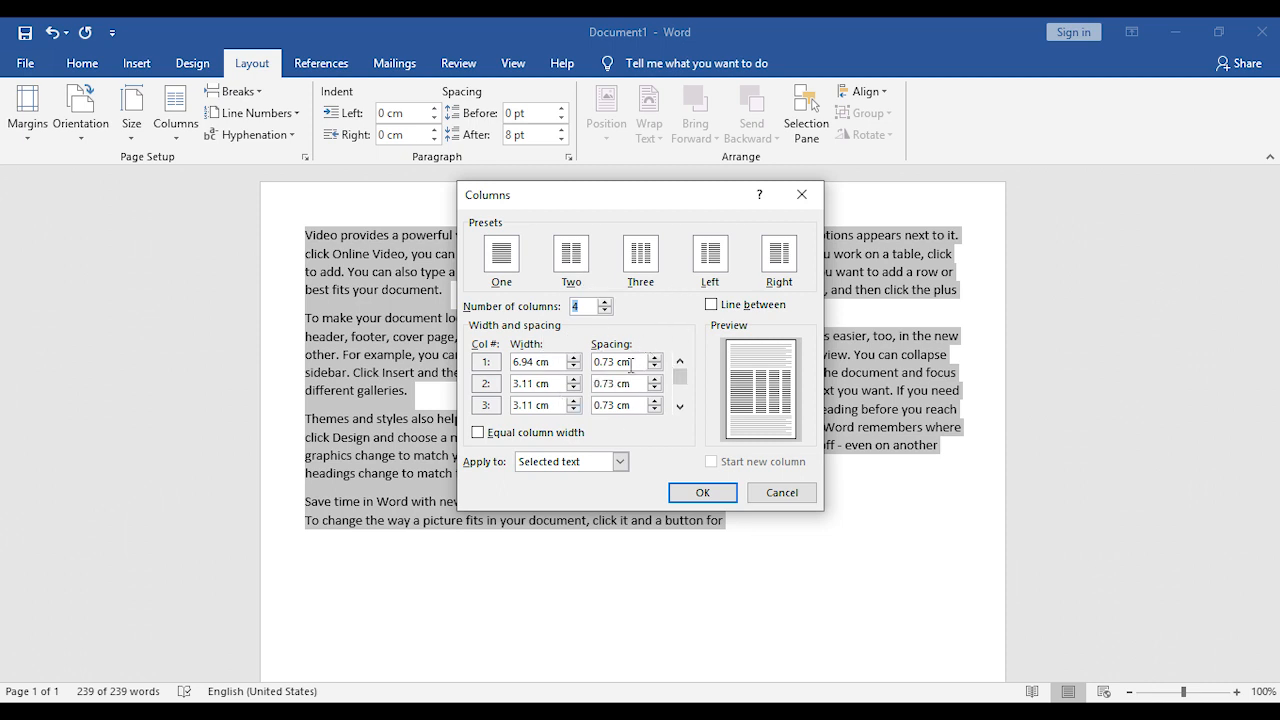
{"action": "left_click", "coordinate": [773, 495]}
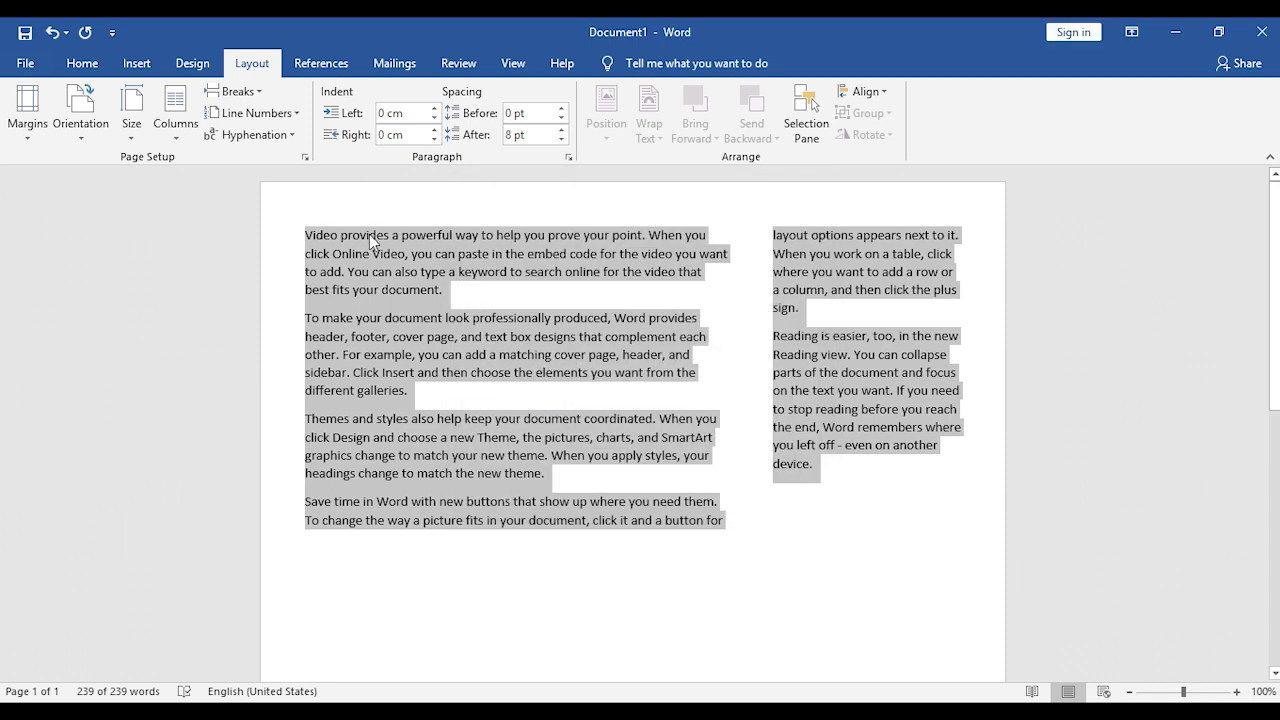
Step: Examine the available page and section break types, then clear the text selection
{"action": "left_click", "coordinate": [262, 94]}
{"action": "left_click", "coordinate": [654, 400]}
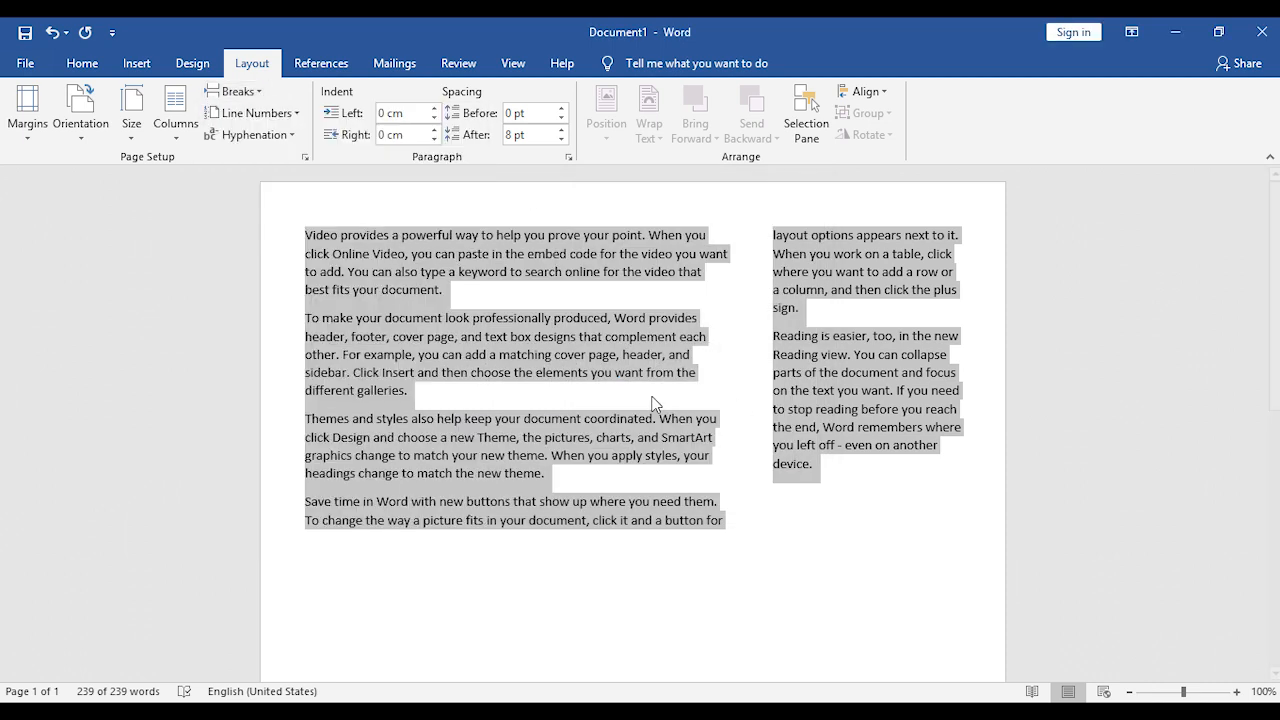
{"action": "left_click", "coordinate": [632, 283]}
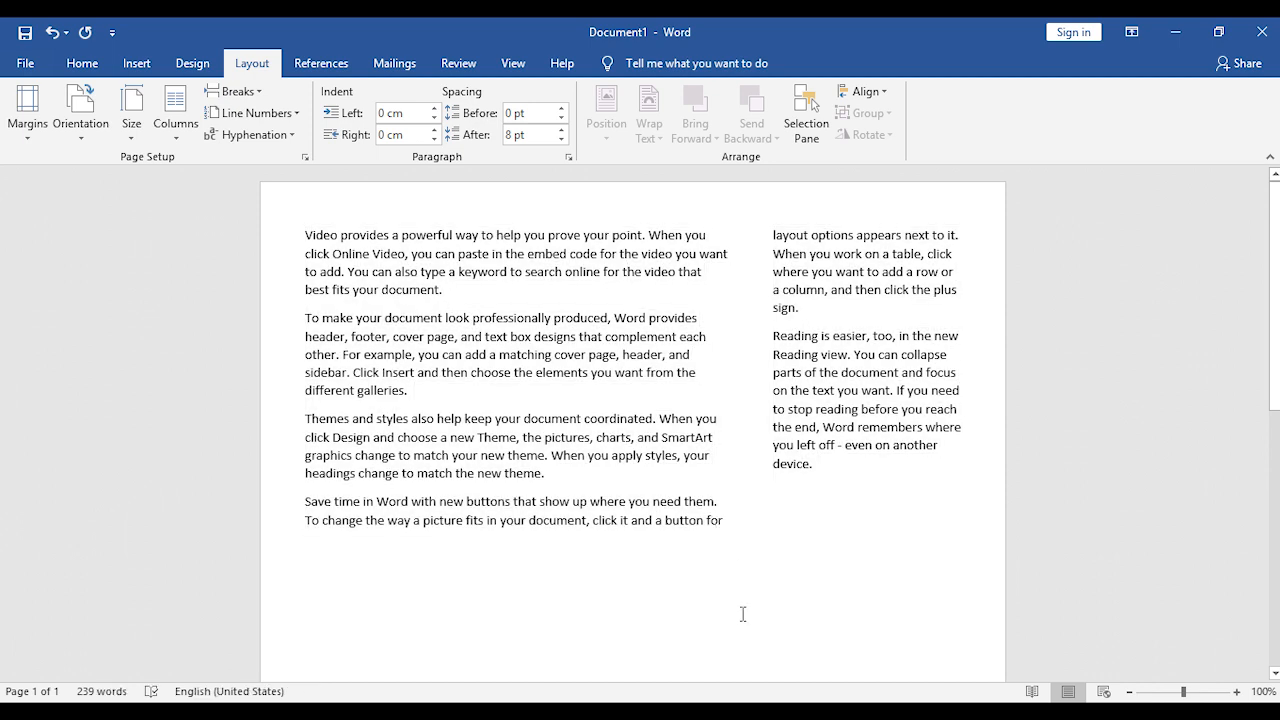
Step: Delete characters from "click it and a button for layout options" in the fourth paragraph, leaving "clicfolayout options"
{"action": "key", "text": "BackSpace"}
{"action": "key", "text": "BackSpace"}
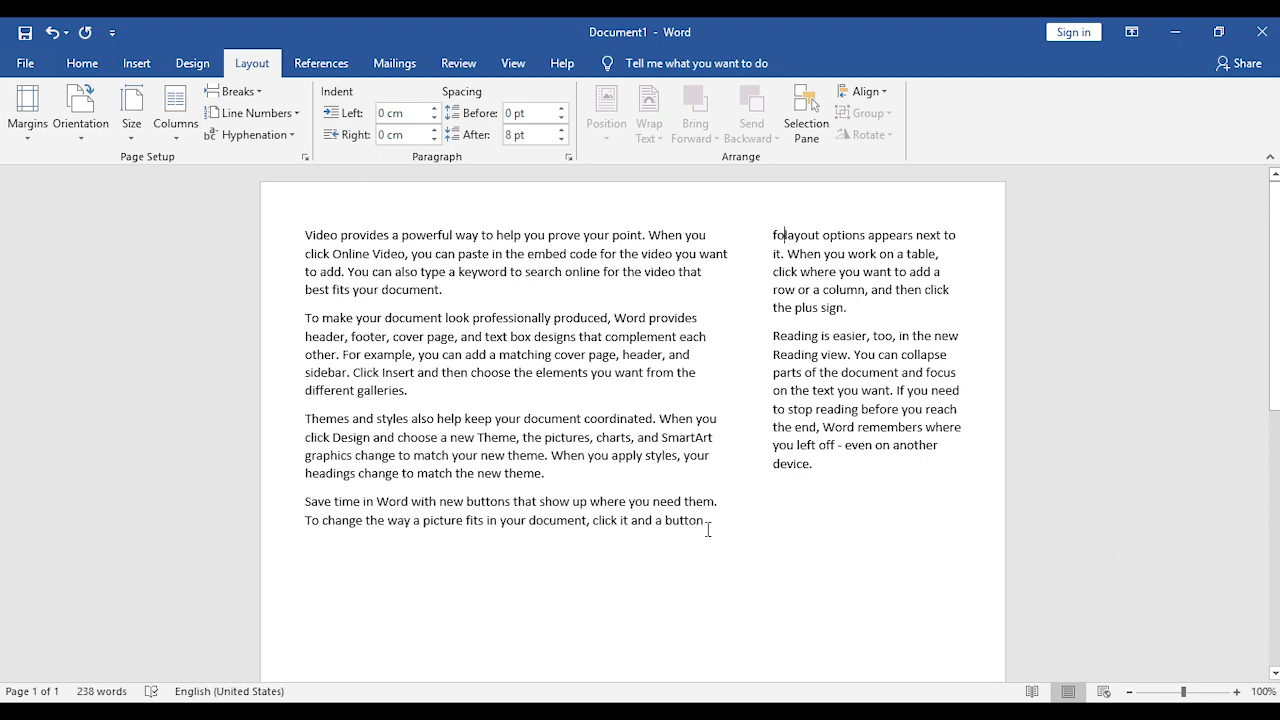
{"action": "key", "text": "BackSpace"}
{"action": "key", "text": "BackSpace"}
{"action": "key", "text": "BackSpace"}
{"action": "key", "text": "BackSpace"}
{"action": "key", "text": "BackSpace"}
{"action": "key", "text": "BackSpace"}
{"action": "key", "text": "BackSpace"}
{"action": "key", "text": "BackSpace"}
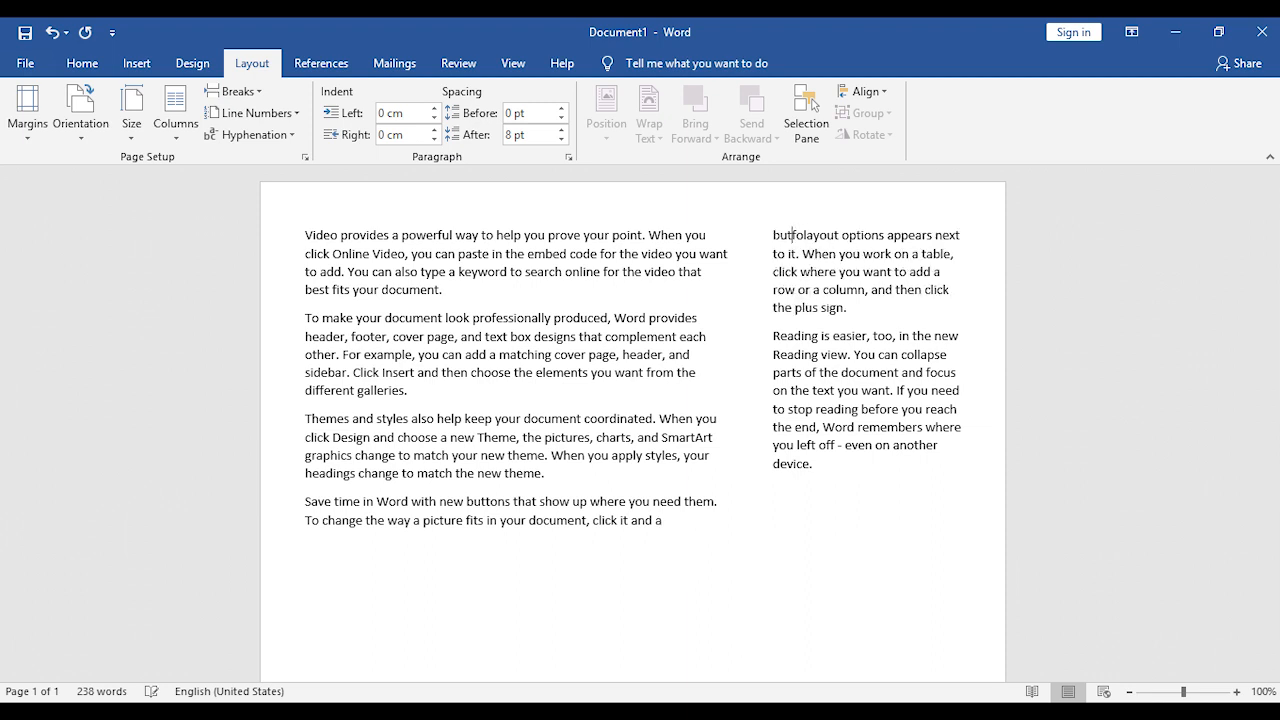
{"action": "key", "text": "BackSpace"}
{"action": "key", "text": "BackSpace"}
{"action": "key", "text": "BackSpace"}
{"action": "key", "text": "BackSpace"}
{"action": "key", "text": "BackSpace"}
{"action": "key", "text": "BackSpace"}
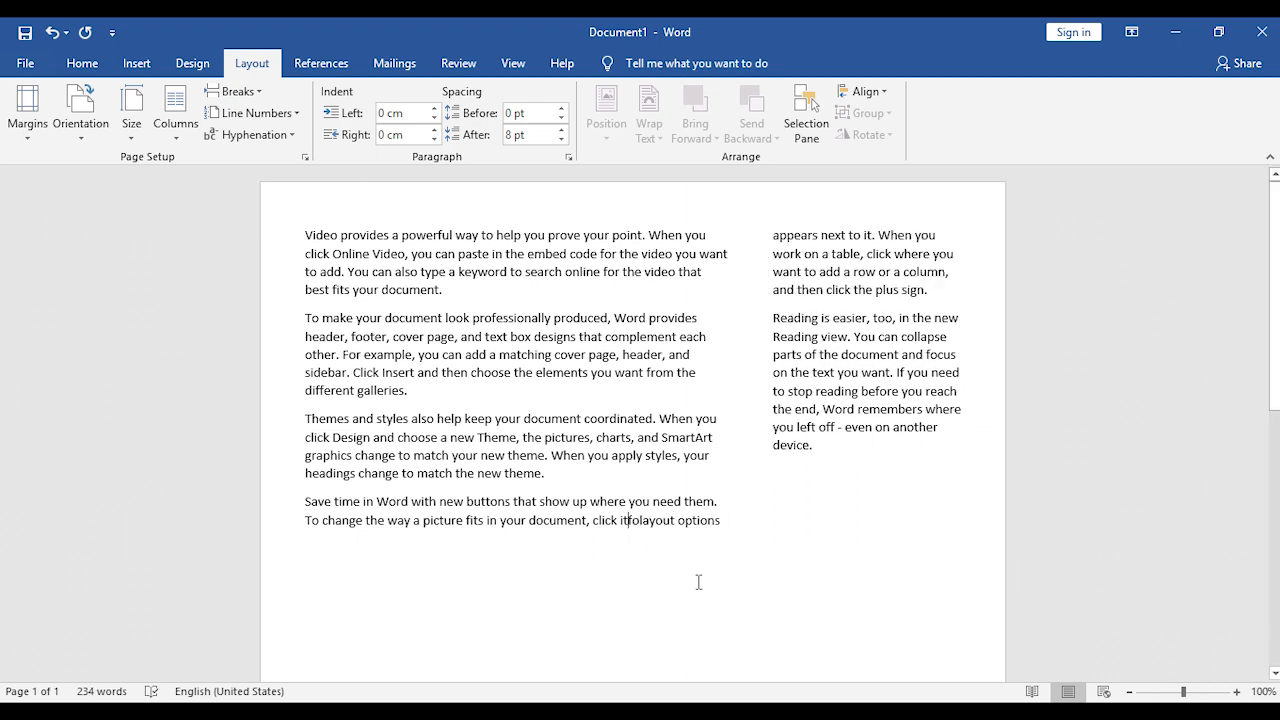
{"action": "key", "text": "BackSpace"}
{"action": "key", "text": "BackSpace"}
{"action": "key", "text": "BackSpace"}
{"action": "key", "text": "BackSpace"}
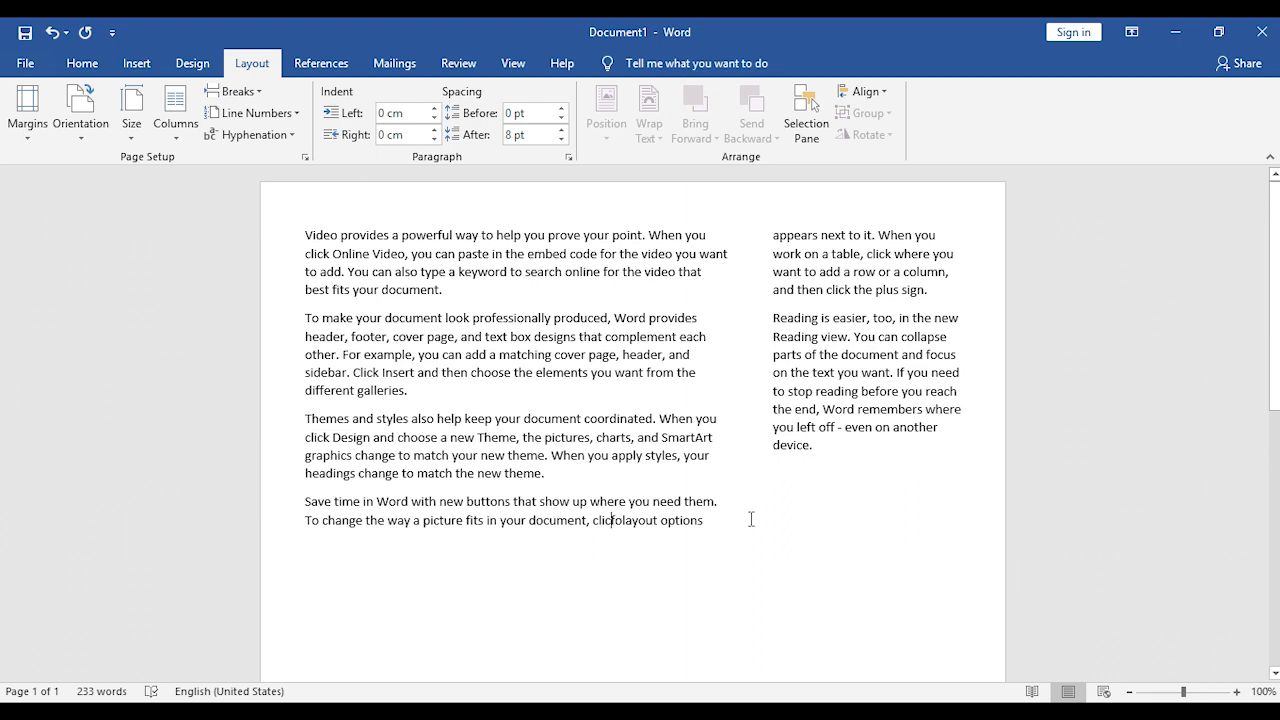
Step: Set the text from the document's start through "clicfolayout options" to one column, then clear the selection
{"action": "left_click", "coordinate": [255, 92]}
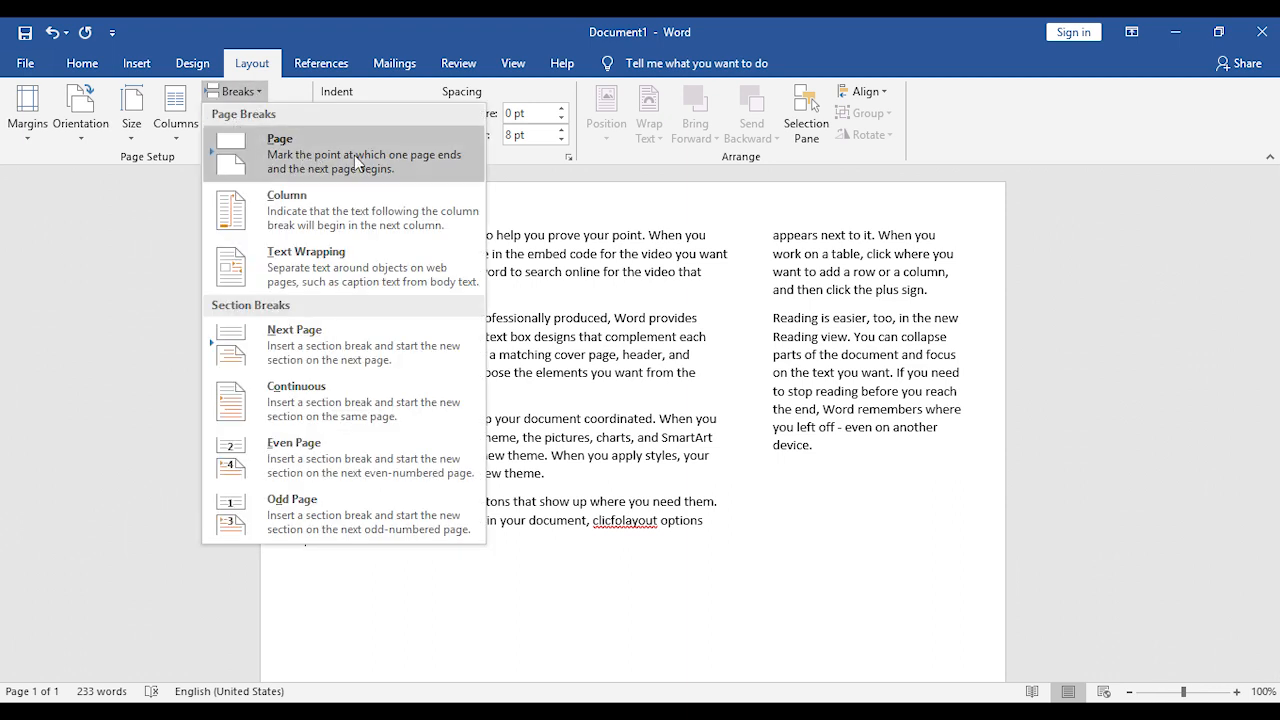
{"action": "left_click", "coordinate": [682, 438]}
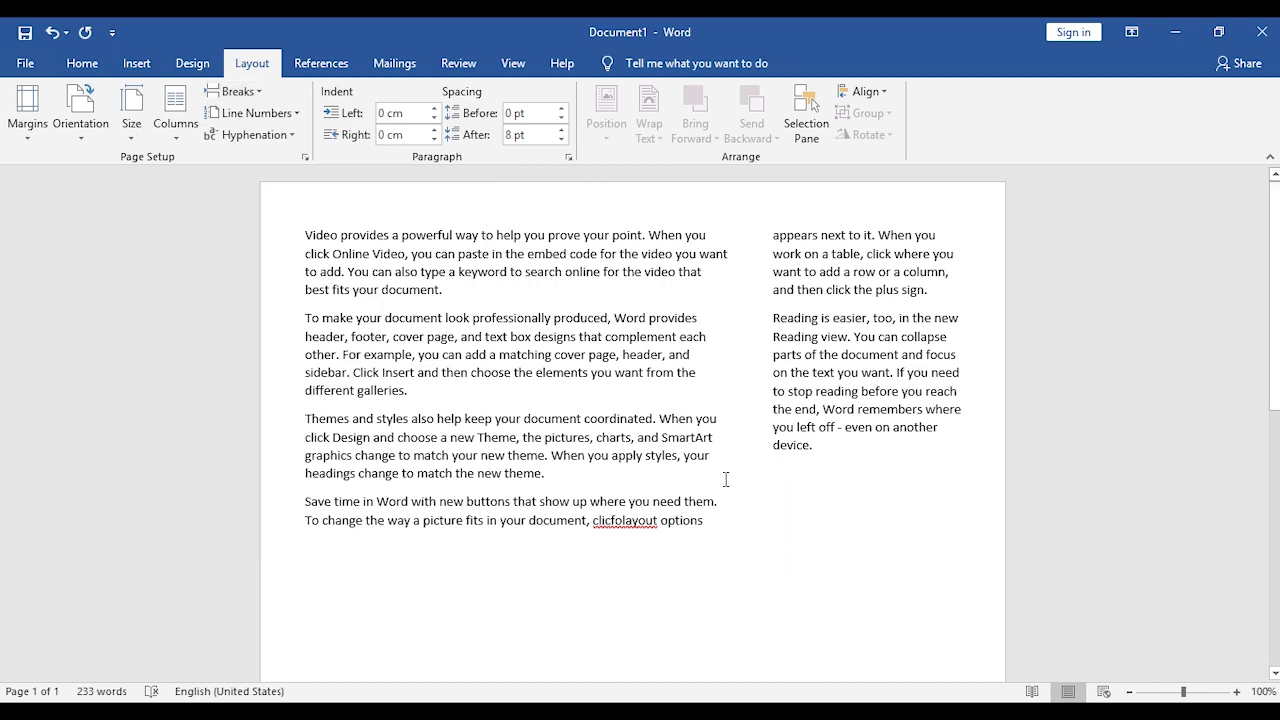
{"action": "left_click_drag", "start_coordinate": [718, 519], "coordinate": [308, 228]}
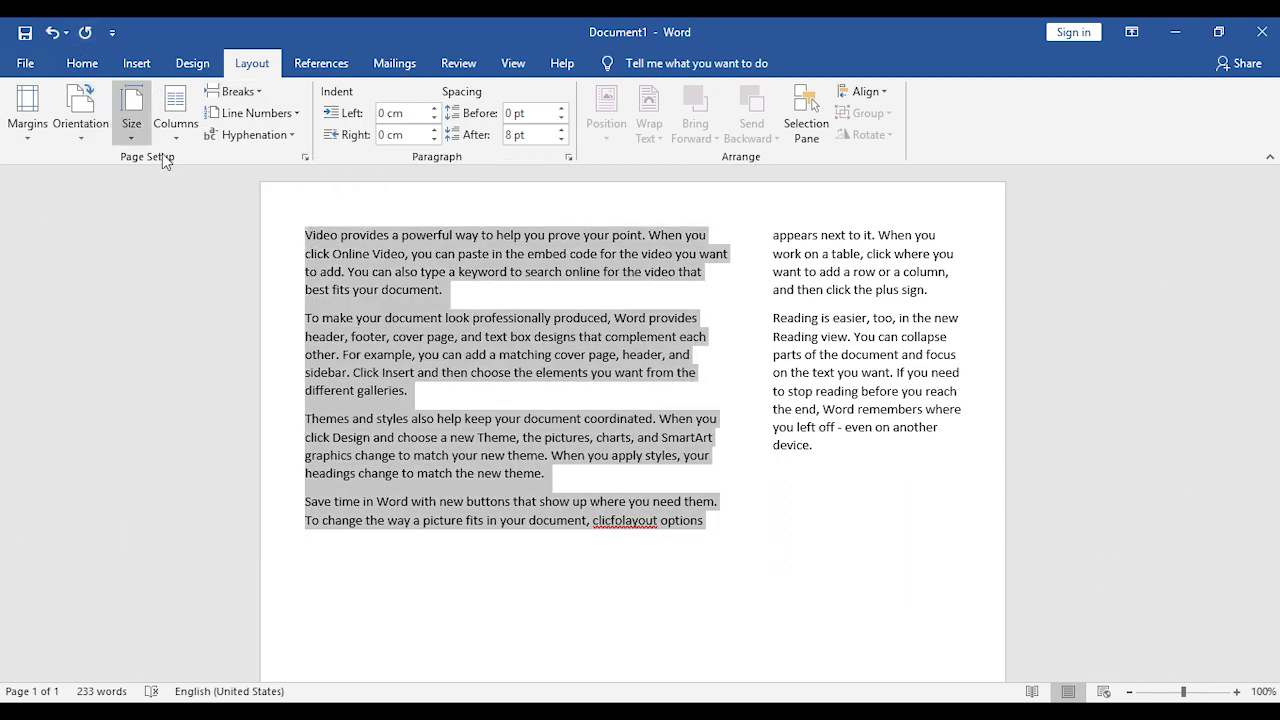
{"action": "left_click", "coordinate": [178, 135]}
{"action": "left_click", "coordinate": [170, 172]}
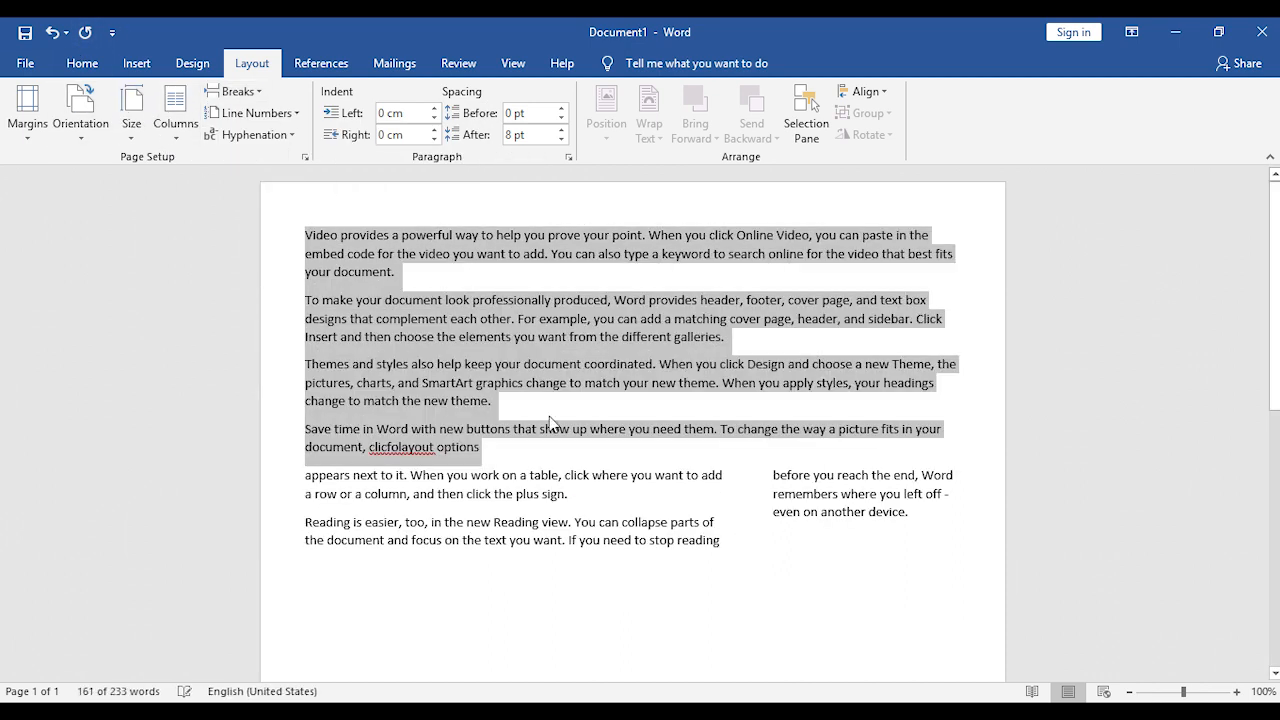
{"action": "left_click", "coordinate": [549, 416]}
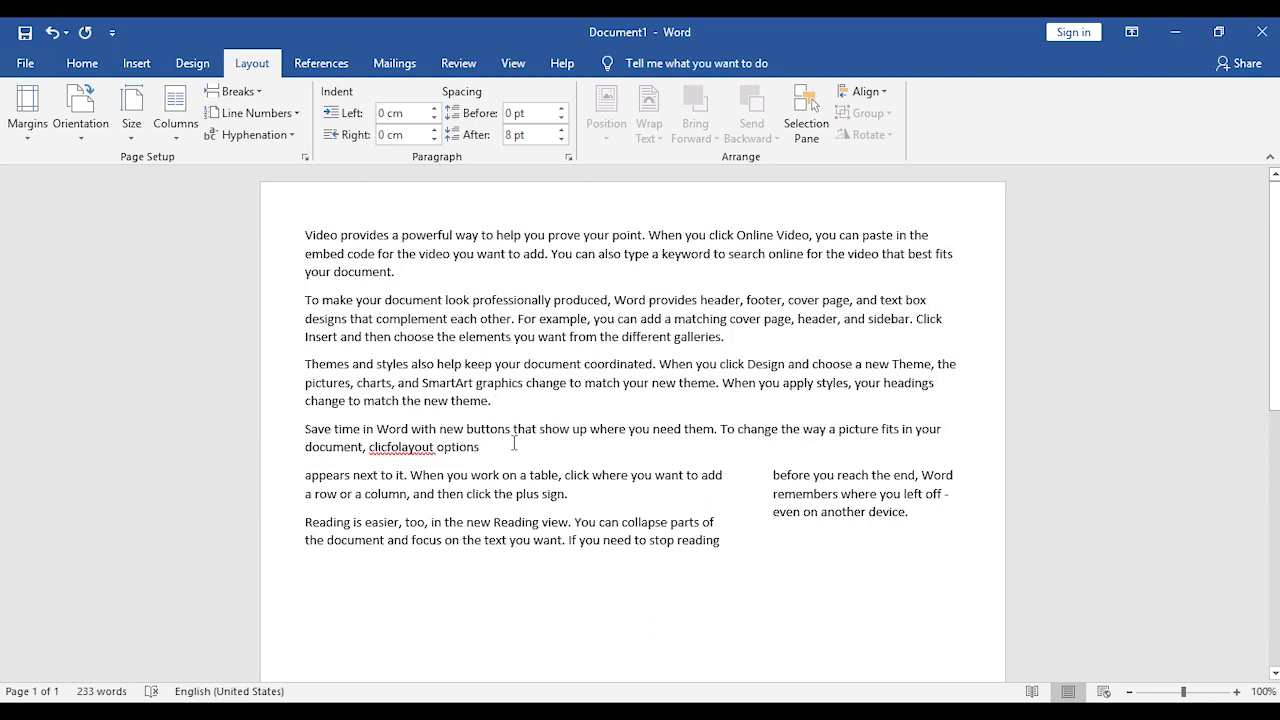
Step: Try inserting a page break after the paragraph ending "change to match the new theme", then undo it
{"action": "left_click", "coordinate": [232, 91]}
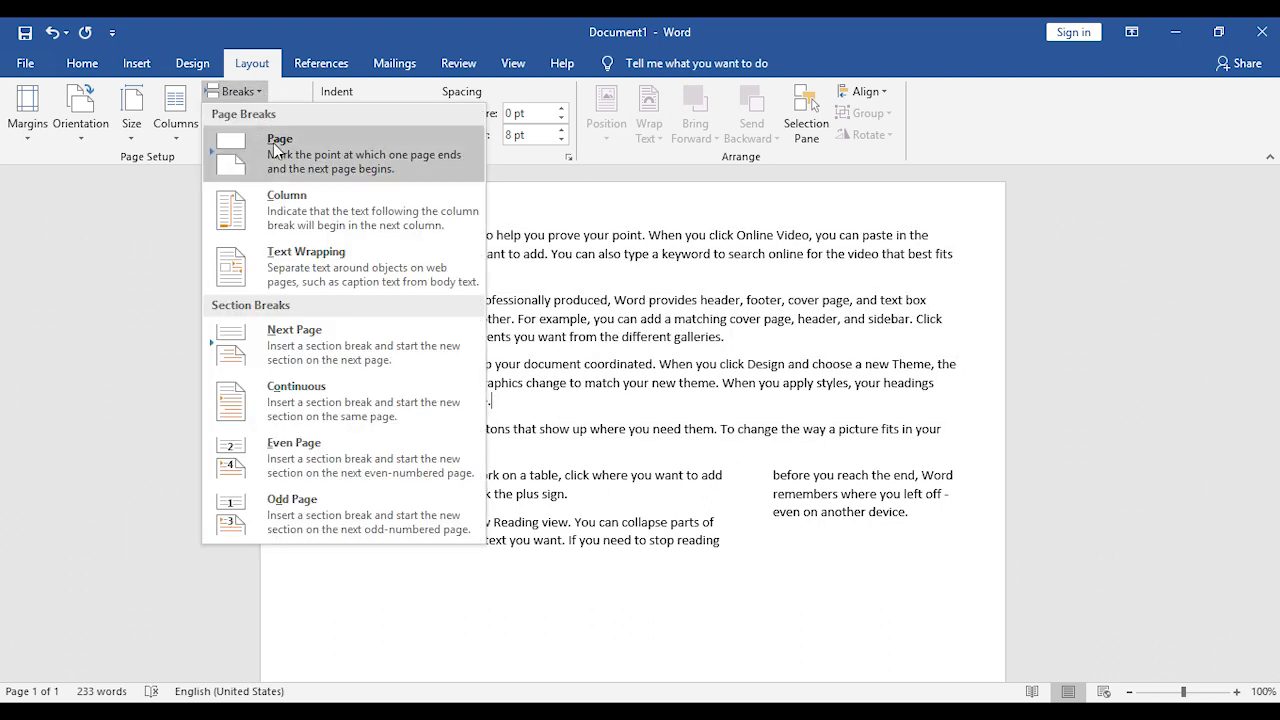
{"action": "left_click", "coordinate": [282, 148]}
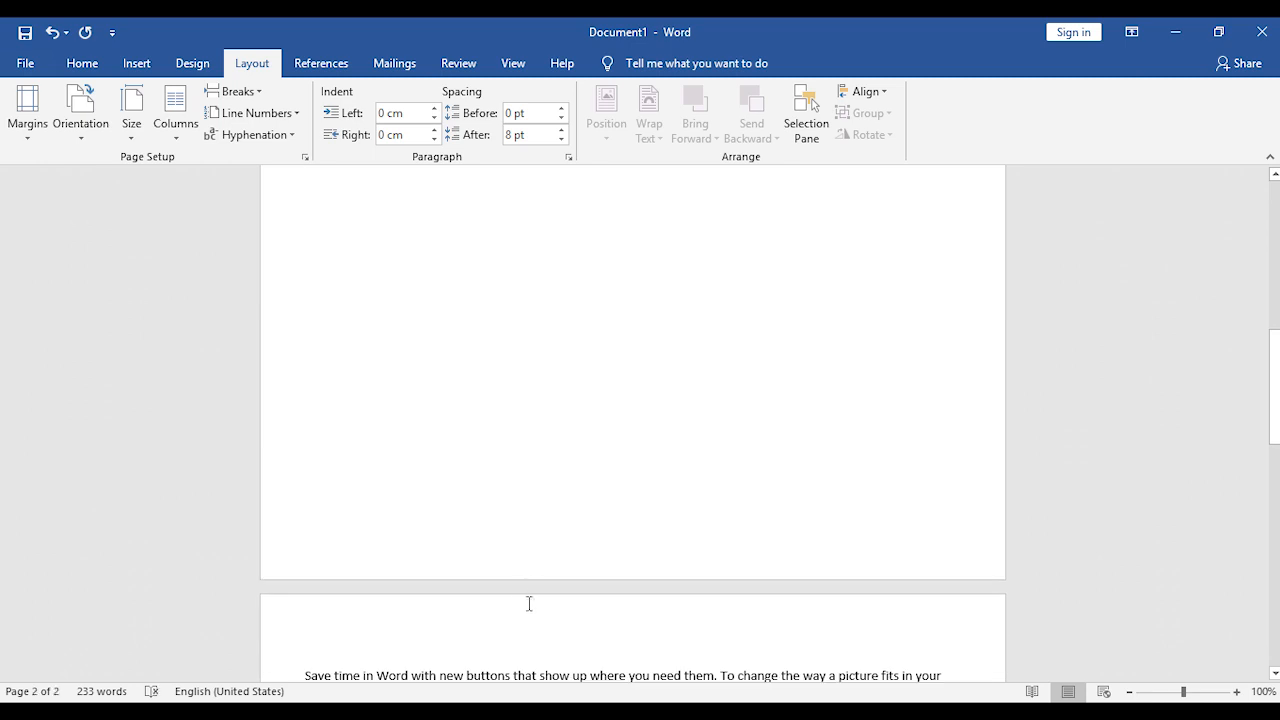
{"action": "scroll", "coordinate": [523, 595], "scroll_direction": "up", "scroll_amount": 5}
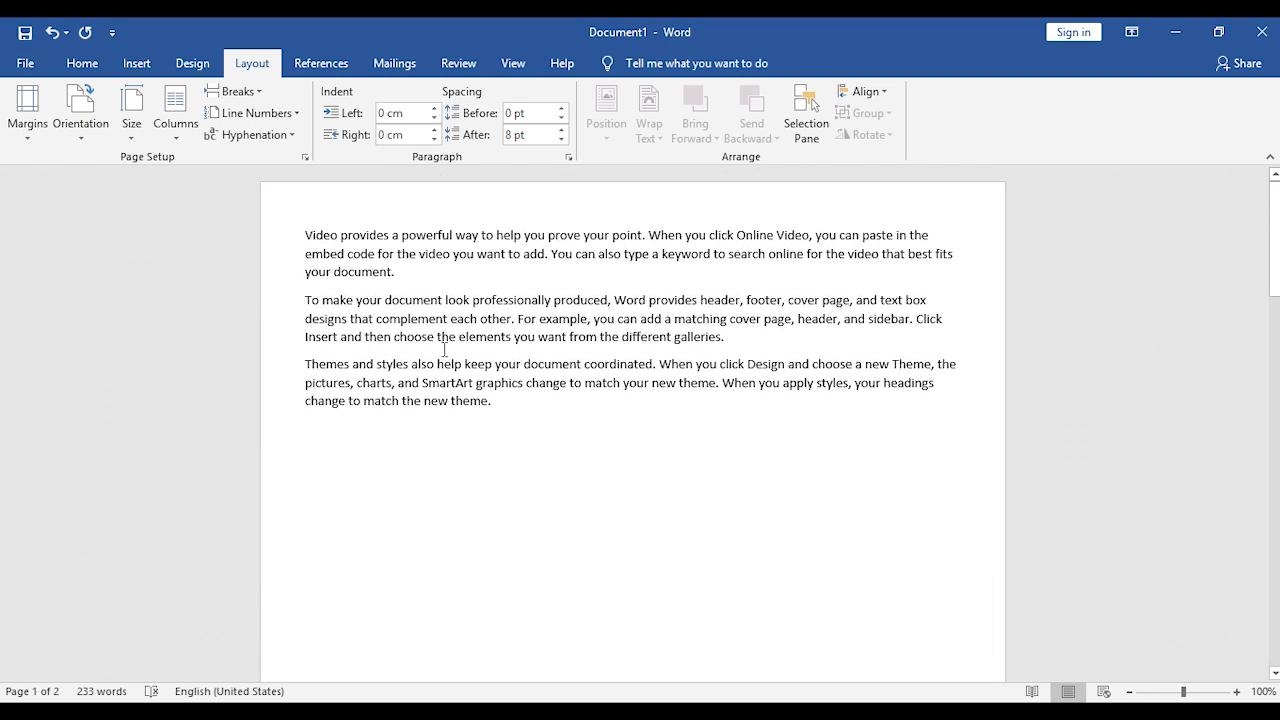
{"action": "scroll", "coordinate": [445, 349], "scroll_direction": "down", "scroll_amount": 10}
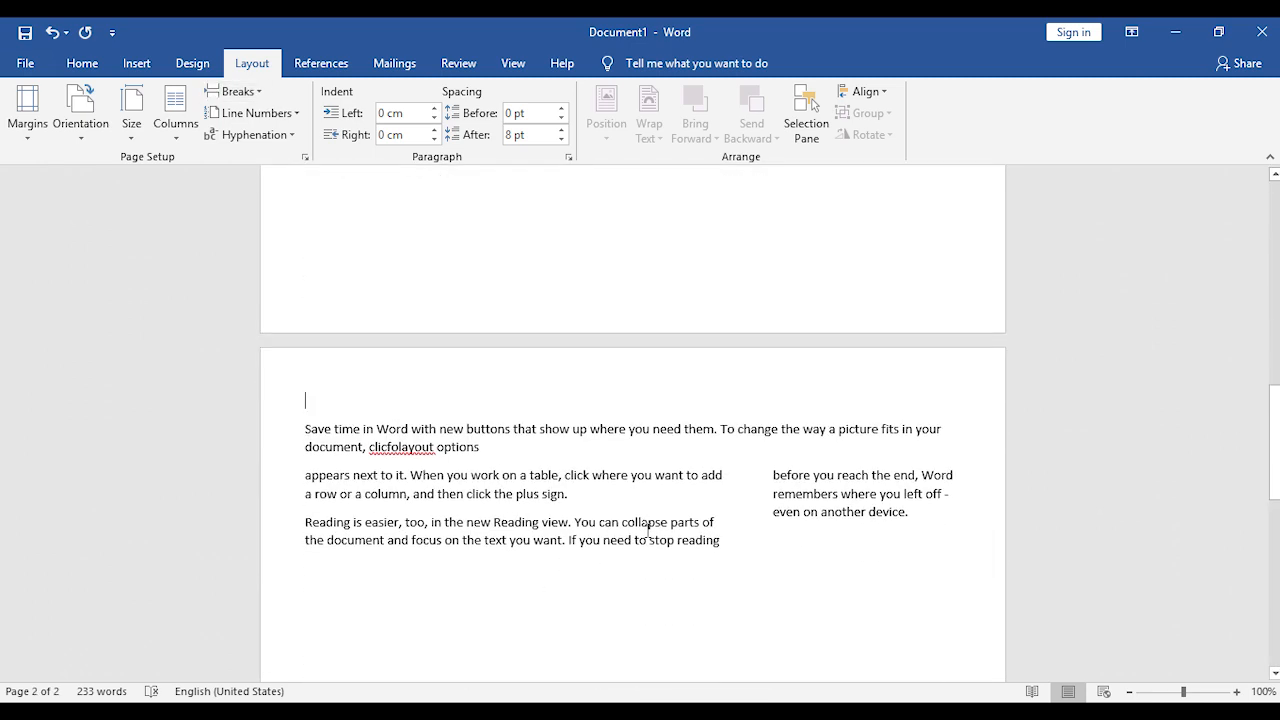
{"action": "scroll", "coordinate": [600, 530], "scroll_direction": "up", "scroll_amount": 5}
{"action": "scroll", "coordinate": [575, 510], "scroll_direction": "down", "scroll_amount": 5}
{"action": "scroll", "coordinate": [575, 511], "scroll_direction": "up", "scroll_amount": 6}
{"action": "scroll", "coordinate": [575, 511], "scroll_direction": "down", "scroll_amount": 8}
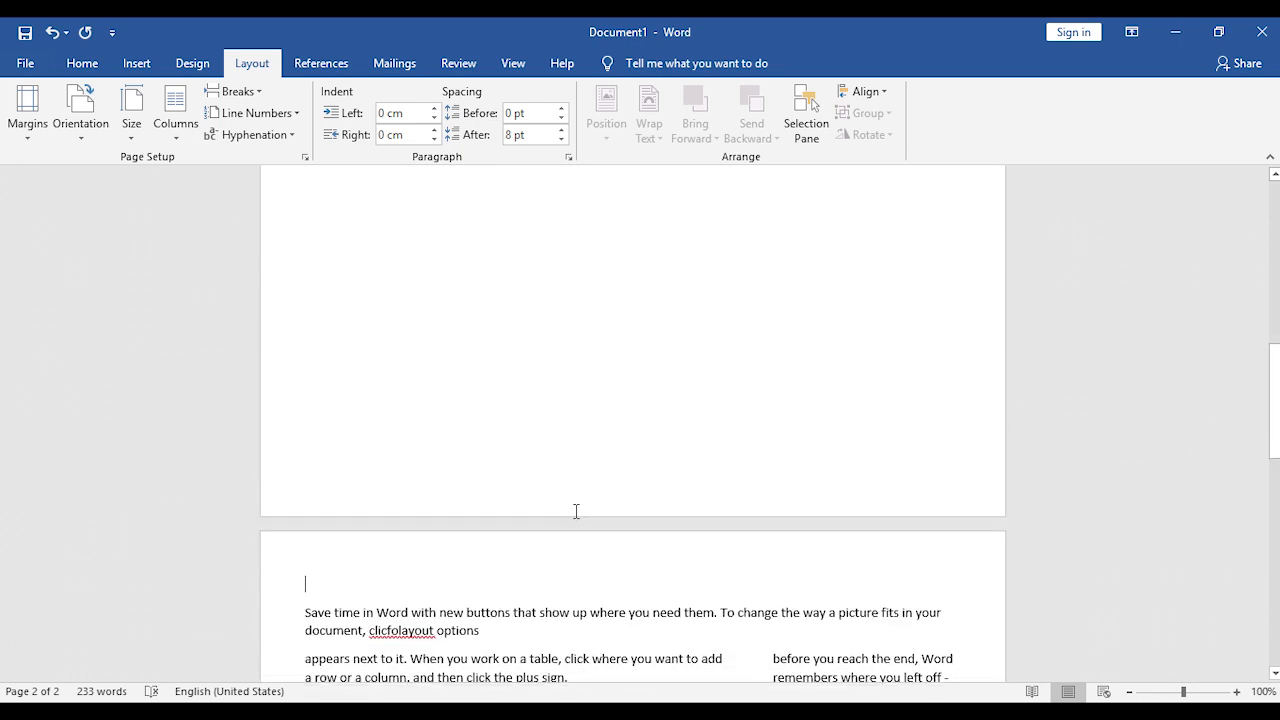
{"action": "scroll", "coordinate": [575, 511], "scroll_direction": "up", "scroll_amount": 6}
{"action": "scroll", "coordinate": [575, 511], "scroll_direction": "up", "scroll_amount": 5}
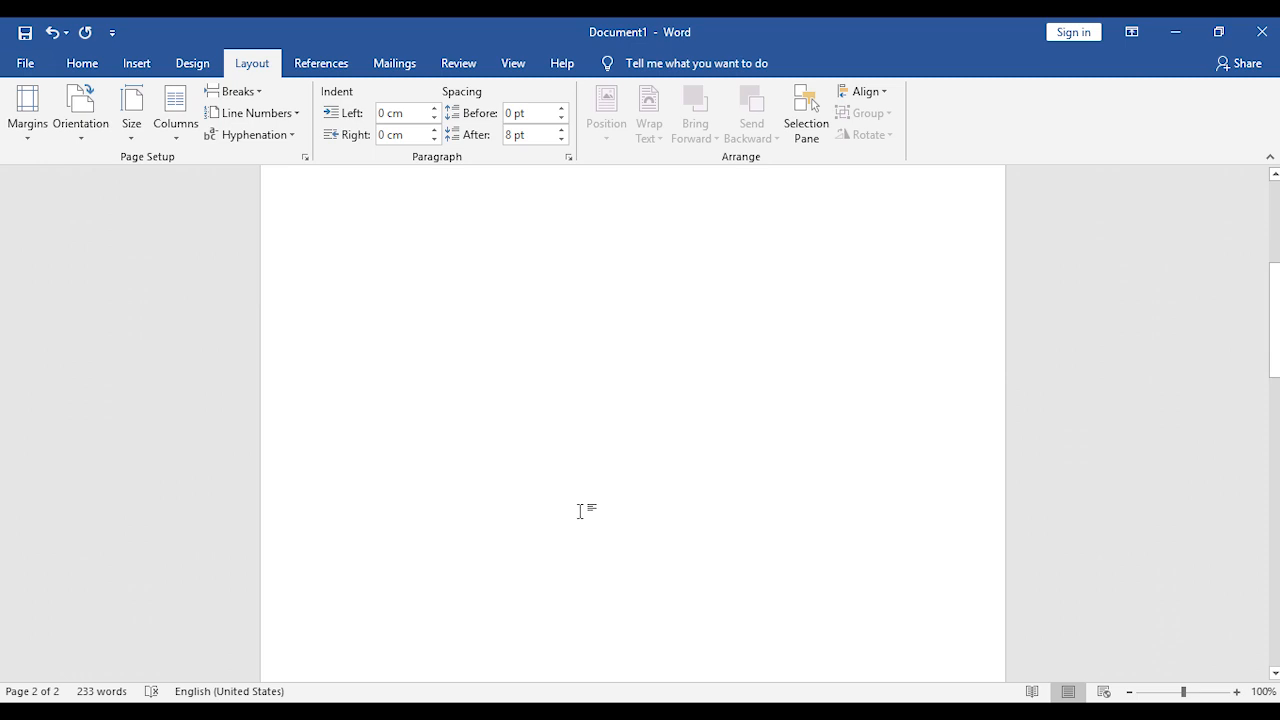
{"action": "key", "text": "ctrl+z"}
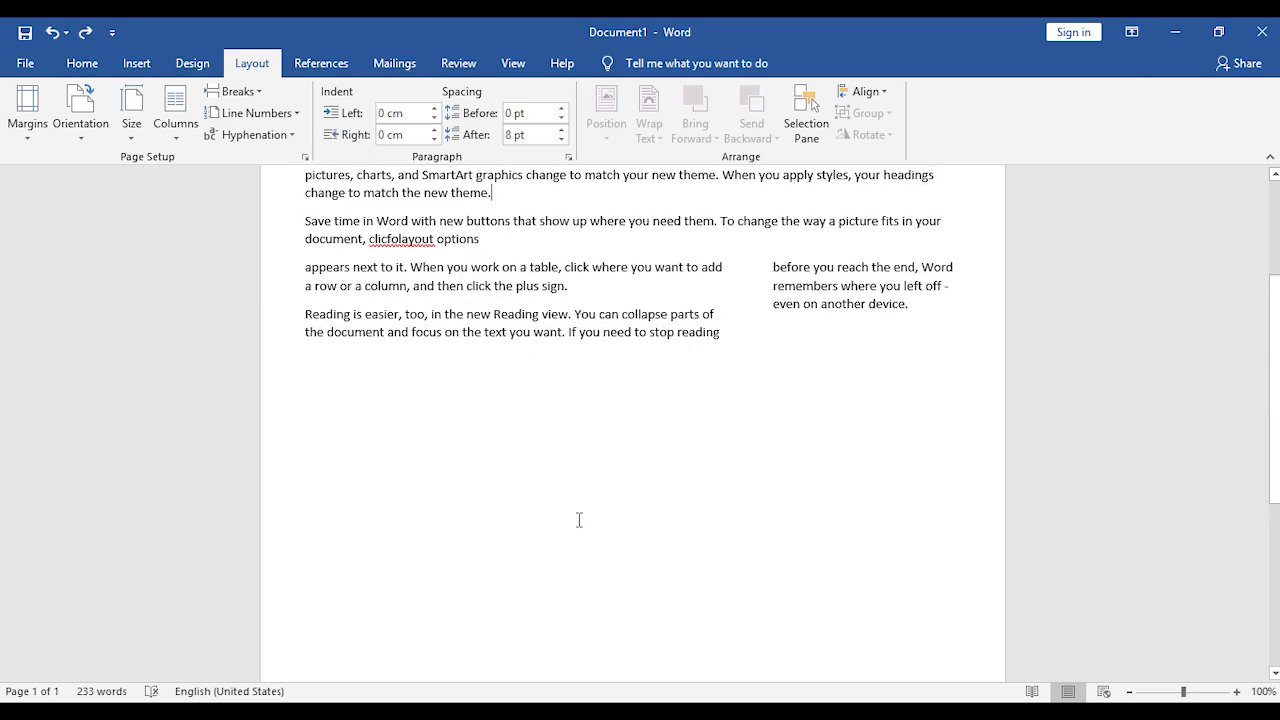
{"action": "scroll", "coordinate": [579, 520], "scroll_direction": "up", "scroll_amount": 4}
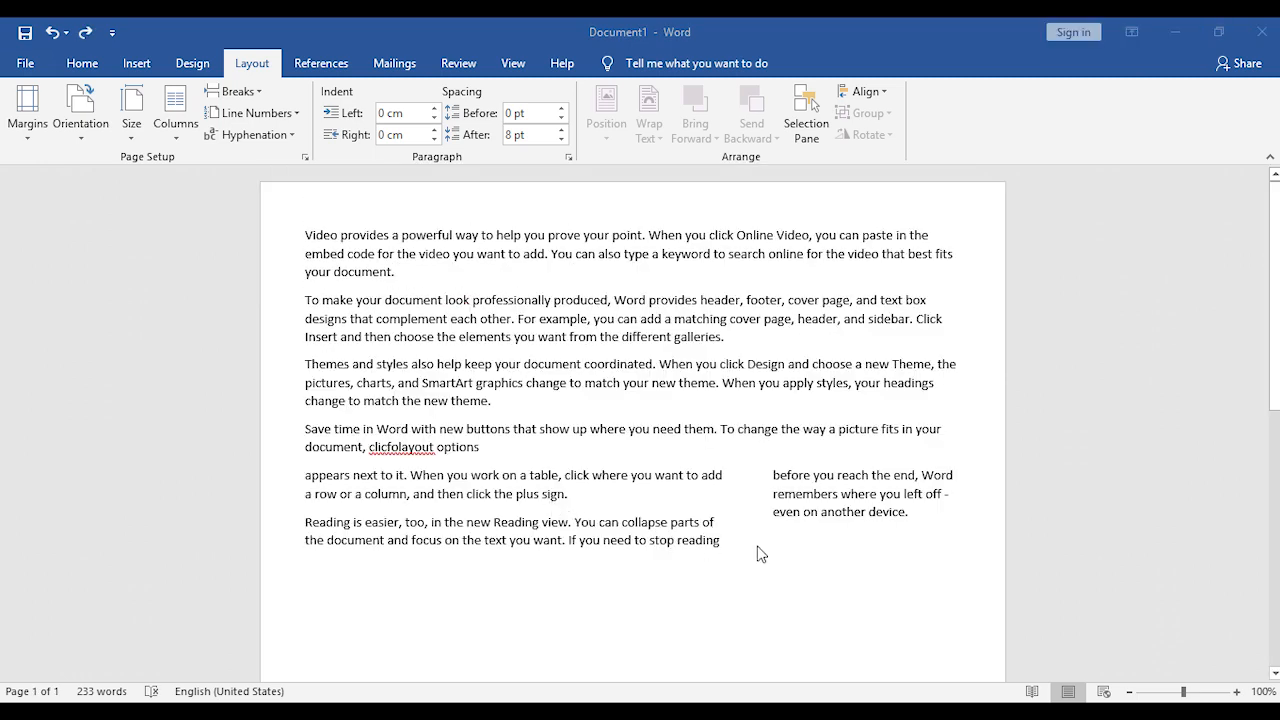
Step: Arrange all the document's text in two columns, then clear the text selection
{"action": "key", "text": "ctrl+a"}
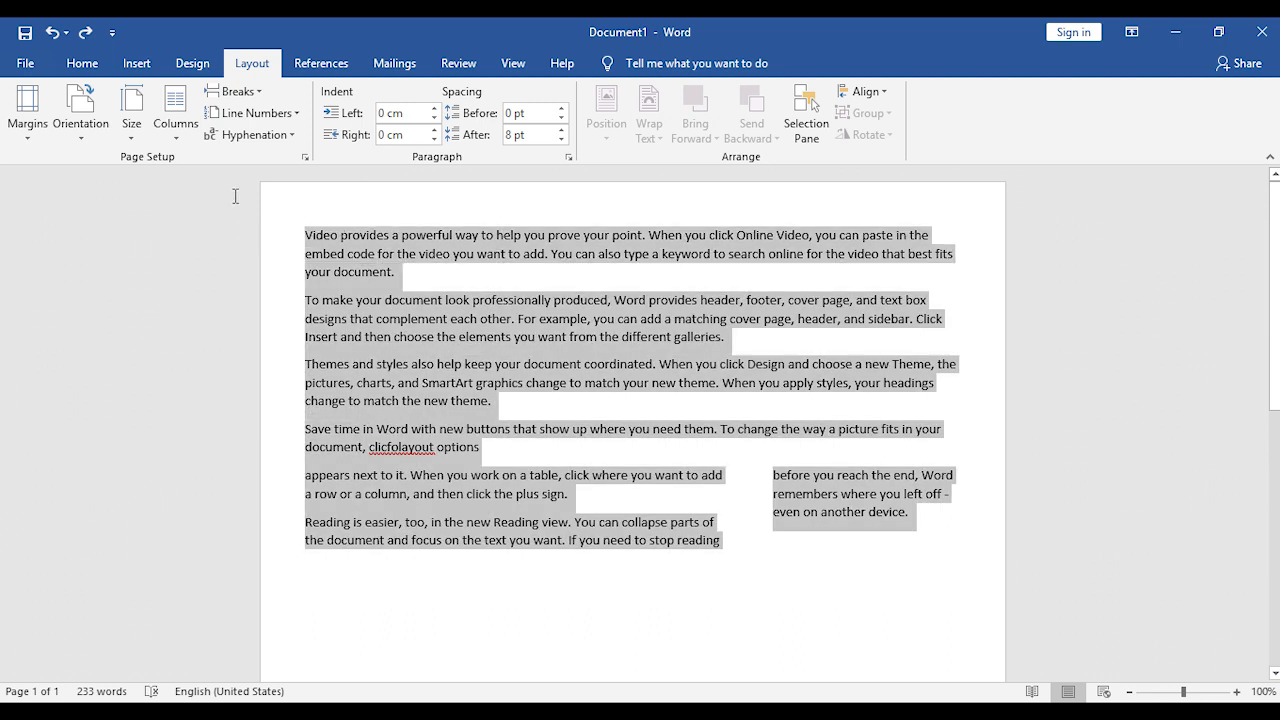
{"action": "left_click", "coordinate": [176, 112]}
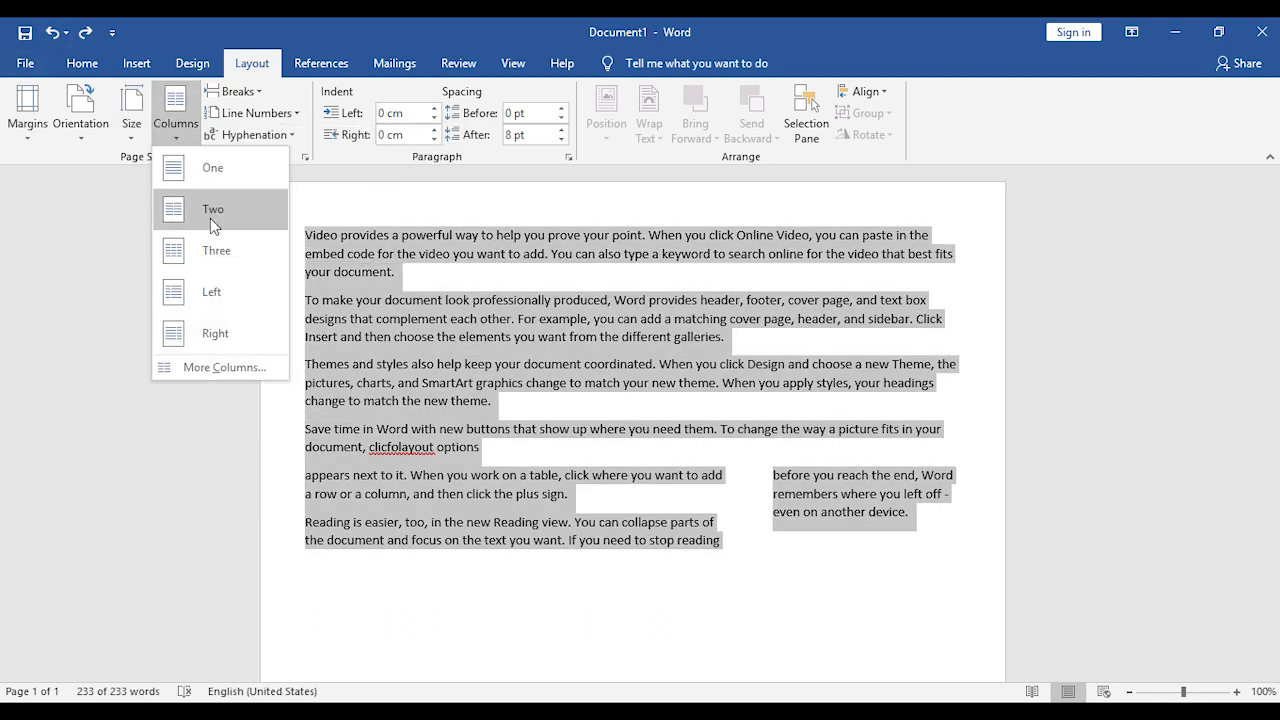
{"action": "left_click", "coordinate": [210, 218]}
{"action": "left_click", "coordinate": [644, 522]}
Step: Delete the end of the sentence "and then click the plus sign", leaving "and then cl"
{"action": "left_click", "coordinate": [443, 495]}
{"action": "key", "text": "BackSpace"}
{"action": "key", "text": "BackSpace"}
{"action": "key", "text": "BackSpace"}
{"action": "key", "text": "BackSpace"}
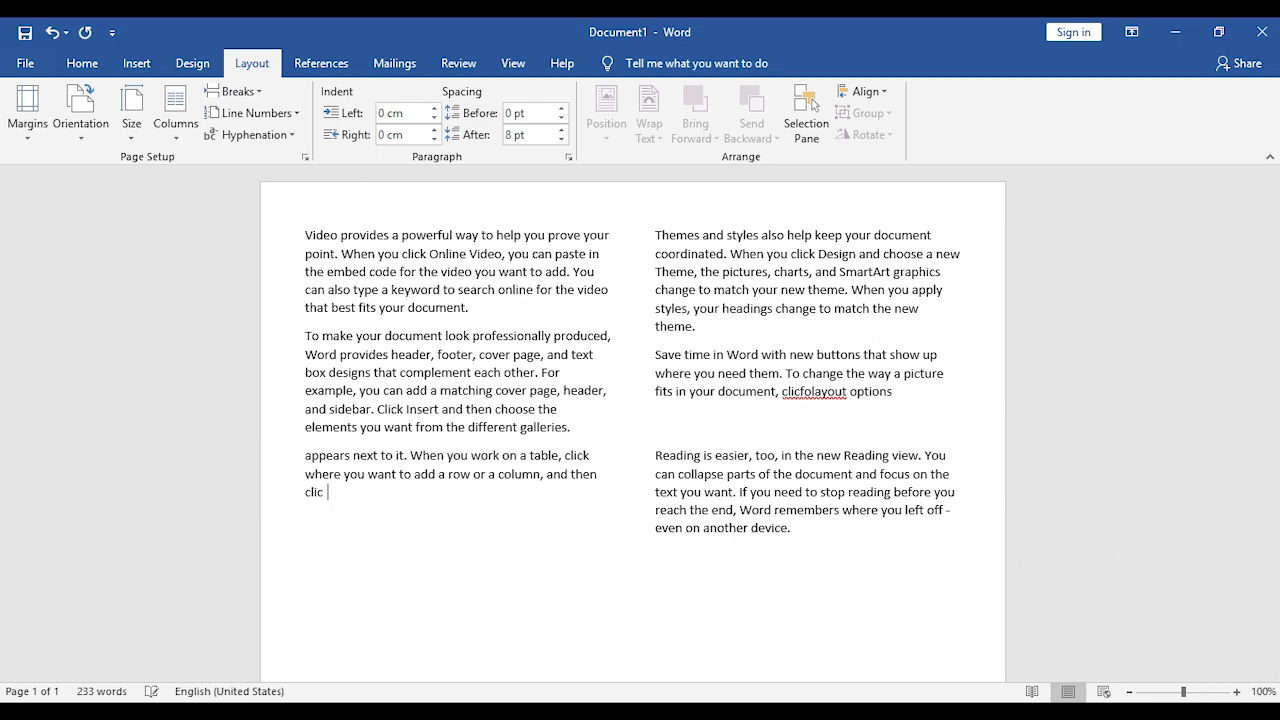
{"action": "key", "text": "BackSpace"}
{"action": "key", "text": "BackSpace"}
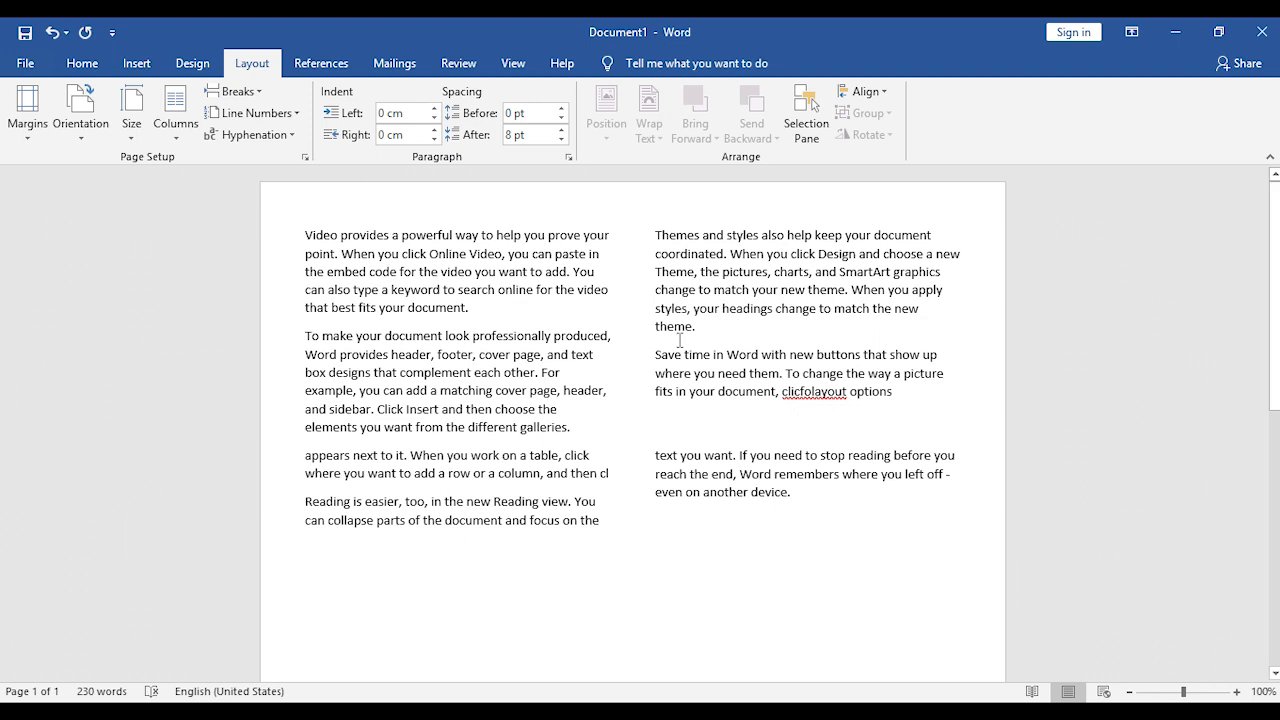
Step: Delete the text from "appears next to it" through "focus on the" in the lower section's first column
{"action": "left_click_drag", "start_coordinate": [602, 529], "coordinate": [424, 589]}
{"action": "left_click", "coordinate": [326, 437]}
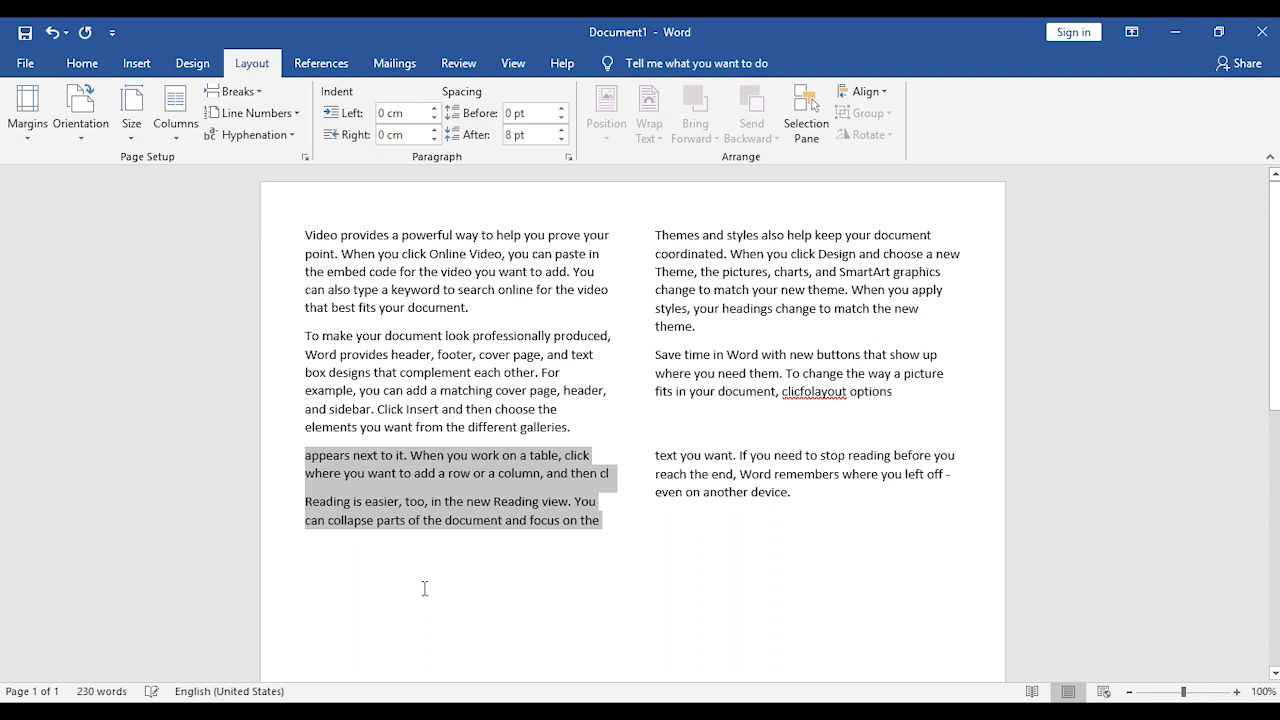
{"action": "key", "text": "Delete"}
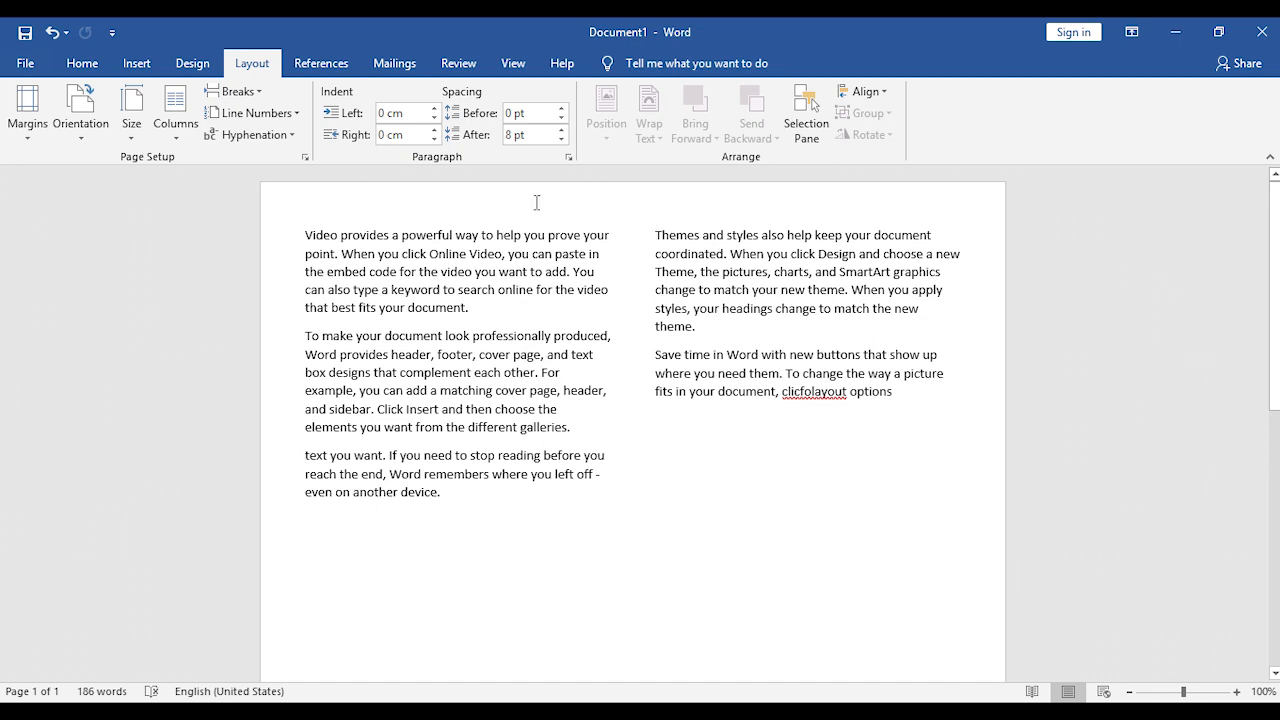
Step: Insert a column break before the paragraph beginning "Themes and styles"
{"action": "left_click", "coordinate": [245, 91]}
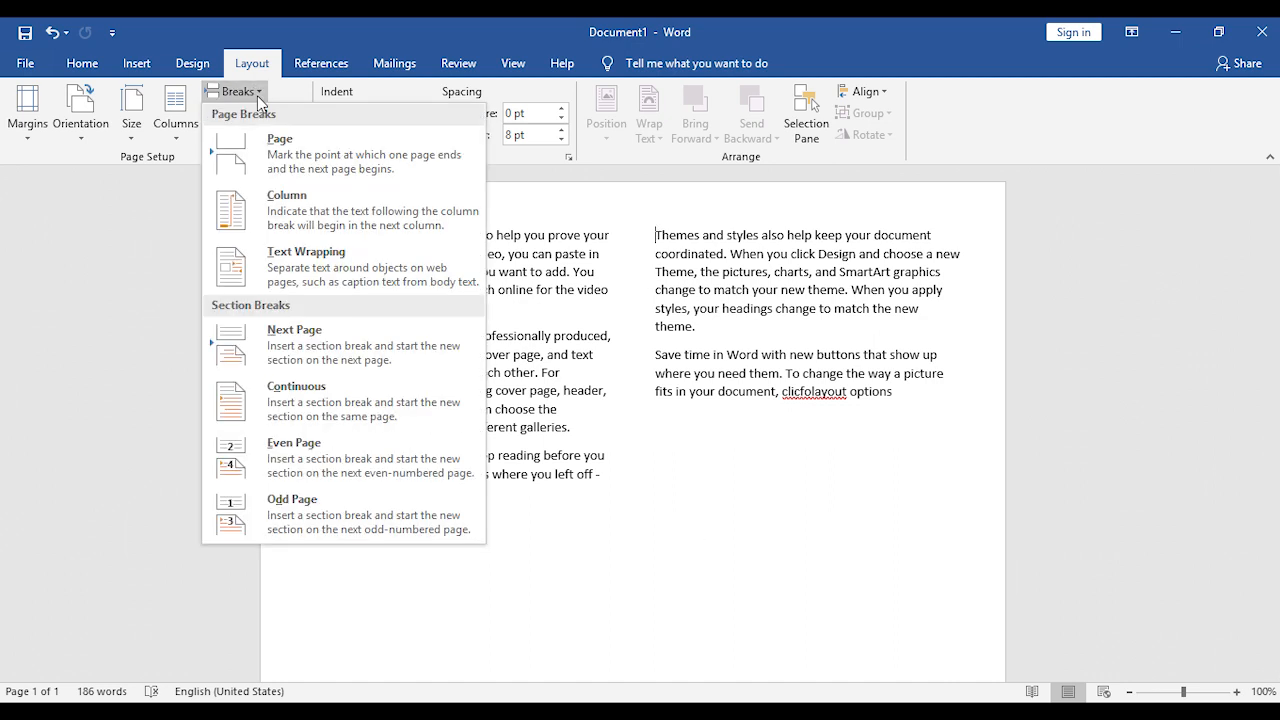
{"action": "left_click", "coordinate": [305, 217]}
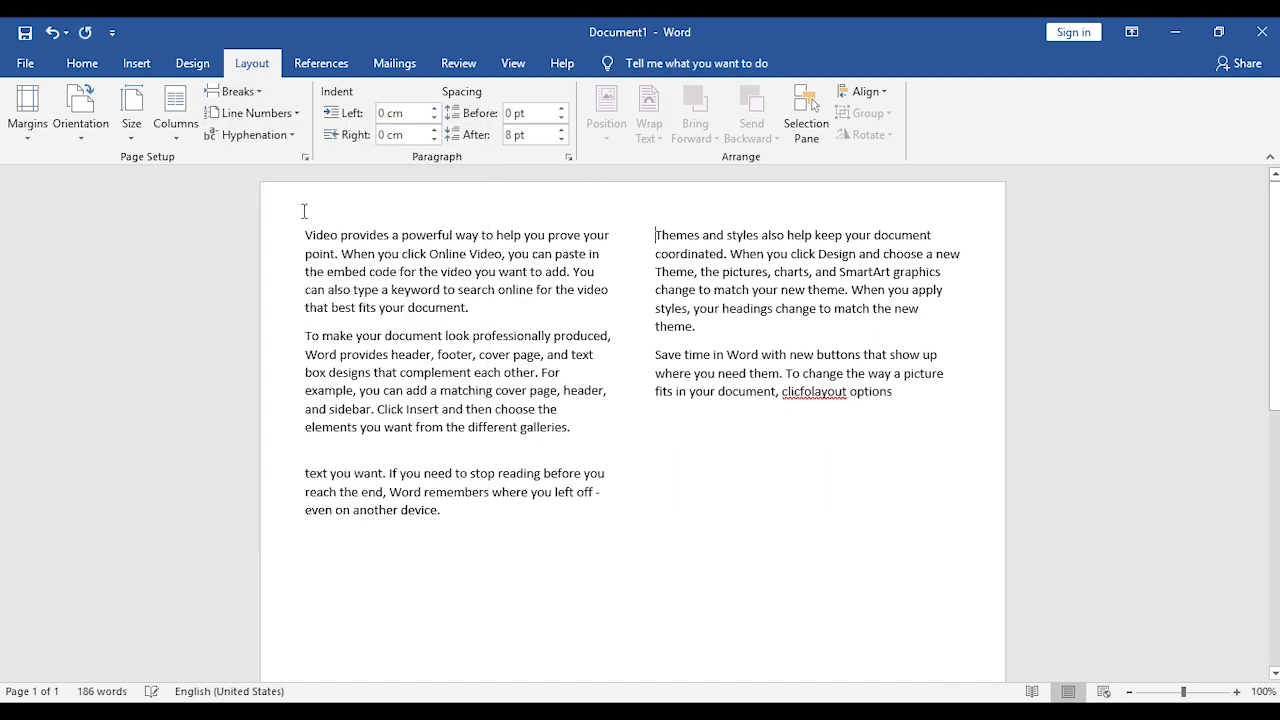
Step: Delete the leftover text below the first column, from "text you want" to "another device", and the second column's ending after "fits in your"
{"action": "left_click_drag", "start_coordinate": [447, 515], "coordinate": [263, 400]}
{"action": "left_click", "coordinate": [361, 492]}
{"action": "left_click_drag", "start_coordinate": [427, 520], "coordinate": [274, 491]}
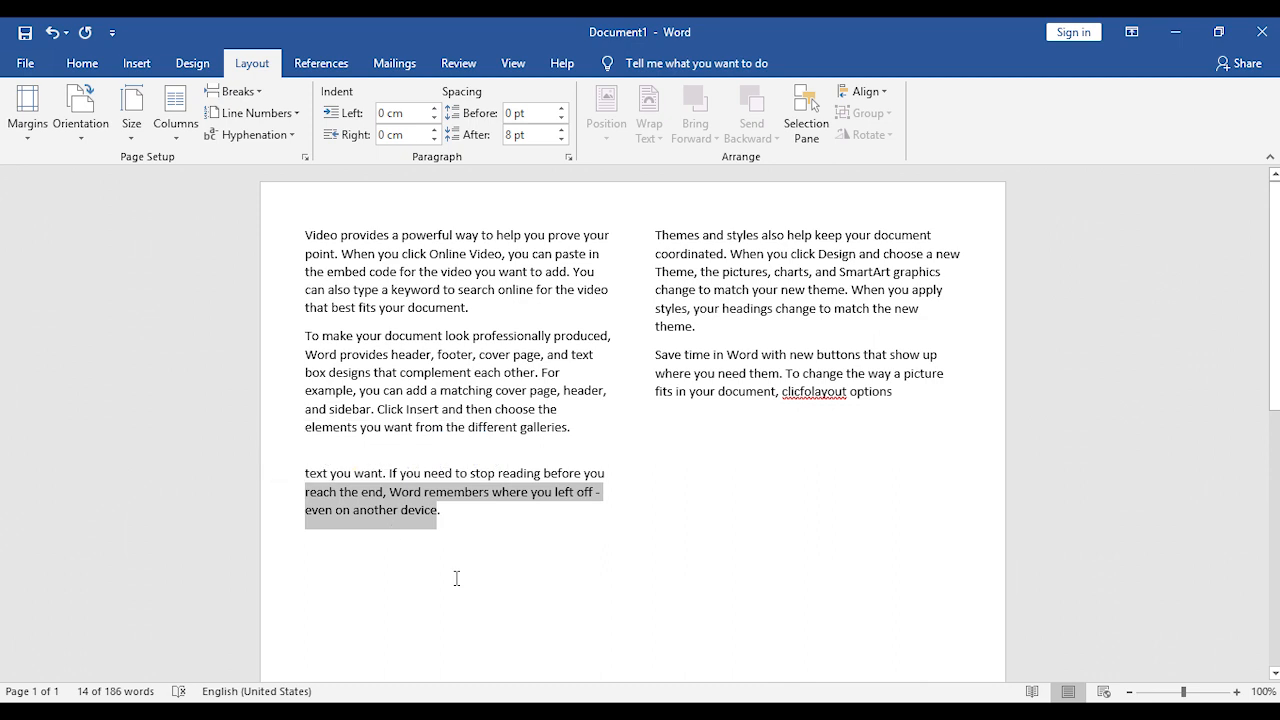
{"action": "key", "text": "Delete"}
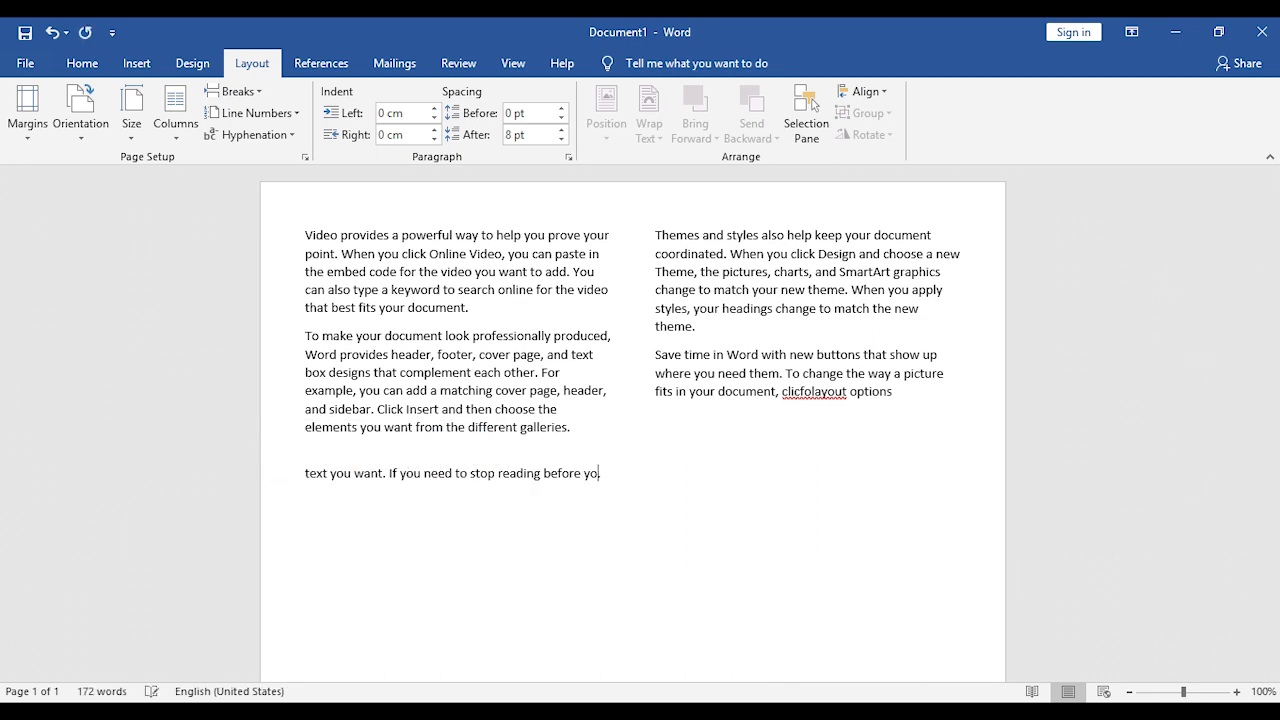
{"action": "key", "text": "BackSpace"}
{"action": "key", "text": "BackSpace"}
{"action": "key", "text": "BackSpace"}
{"action": "key", "text": "BackSpace"}
{"action": "key", "text": "BackSpace"}
{"action": "key", "text": "BackSpace"}
{"action": "key", "text": "BackSpace"}
{"action": "key", "text": "BackSpace"}
{"action": "key", "text": "BackSpace"}
{"action": "key", "text": "BackSpace"}
{"action": "key", "text": "BackSpace"}
{"action": "key", "text": "BackSpace"}
{"action": "key", "text": "BackSpace"}
{"action": "key", "text": "BackSpace"}
{"action": "key", "text": "BackSpace"}
{"action": "key", "text": "BackSpace"}
{"action": "key", "text": "BackSpace"}
{"action": "key", "text": "BackSpace"}
{"action": "key", "text": "BackSpace"}
{"action": "key", "text": "BackSpace"}
{"action": "key", "text": "BackSpace"}
{"action": "key", "text": "BackSpace"}
{"action": "key", "text": "BackSpace"}
{"action": "key", "text": "BackSpace"}
{"action": "key", "text": "BackSpace"}
{"action": "key", "text": "BackSpace"}
{"action": "key", "text": "BackSpace"}
{"action": "key", "text": "BackSpace"}
{"action": "key", "text": "BackSpace"}
{"action": "key", "text": "BackSpace"}
{"action": "key", "text": "BackSpace"}
{"action": "key", "text": "BackSpace"}
{"action": "key", "text": "BackSpace"}
{"action": "key", "text": "BackSpace"}
{"action": "key", "text": "BackSpace"}
{"action": "key", "text": "BackSpace"}
{"action": "key", "text": "BackSpace"}
{"action": "key", "text": "BackSpace"}
{"action": "key", "text": "BackSpace"}
{"action": "key", "text": "BackSpace"}
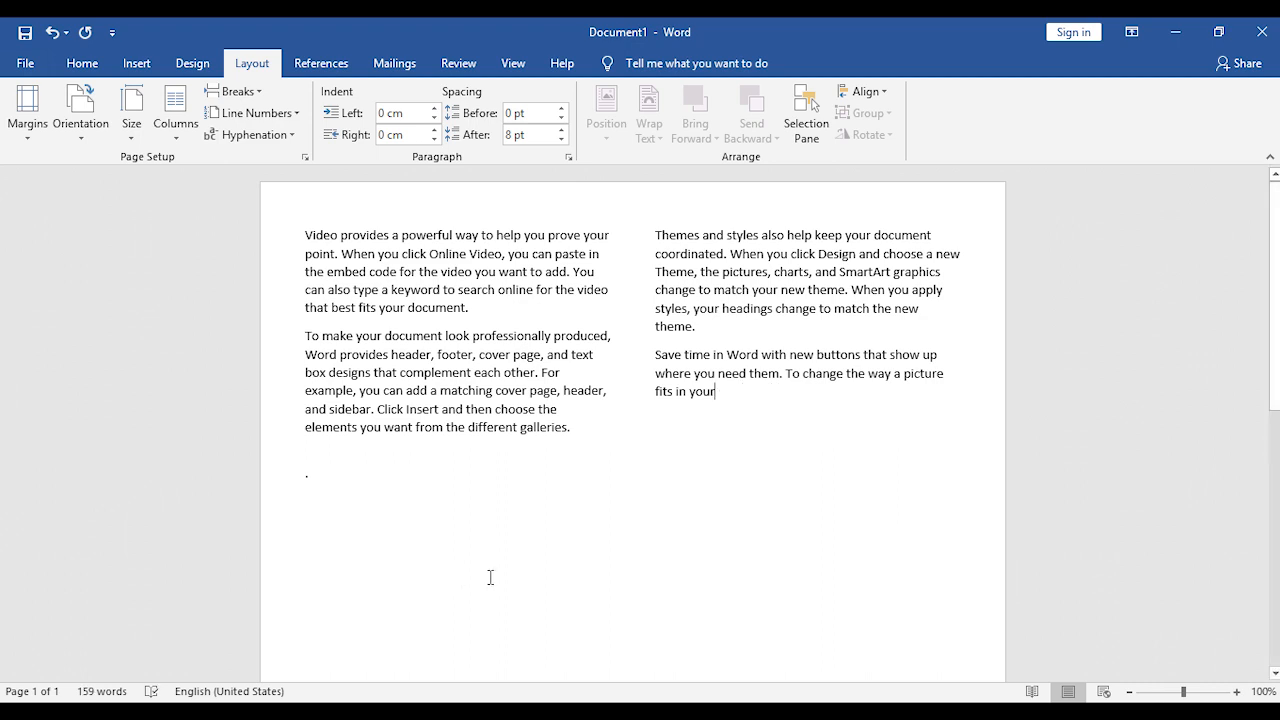
Step: Clear the whole document and generate fresh sample paragraphs with =rand()
{"action": "key", "text": "ctrl+a"}
{"action": "key", "text": "BackSpace"}
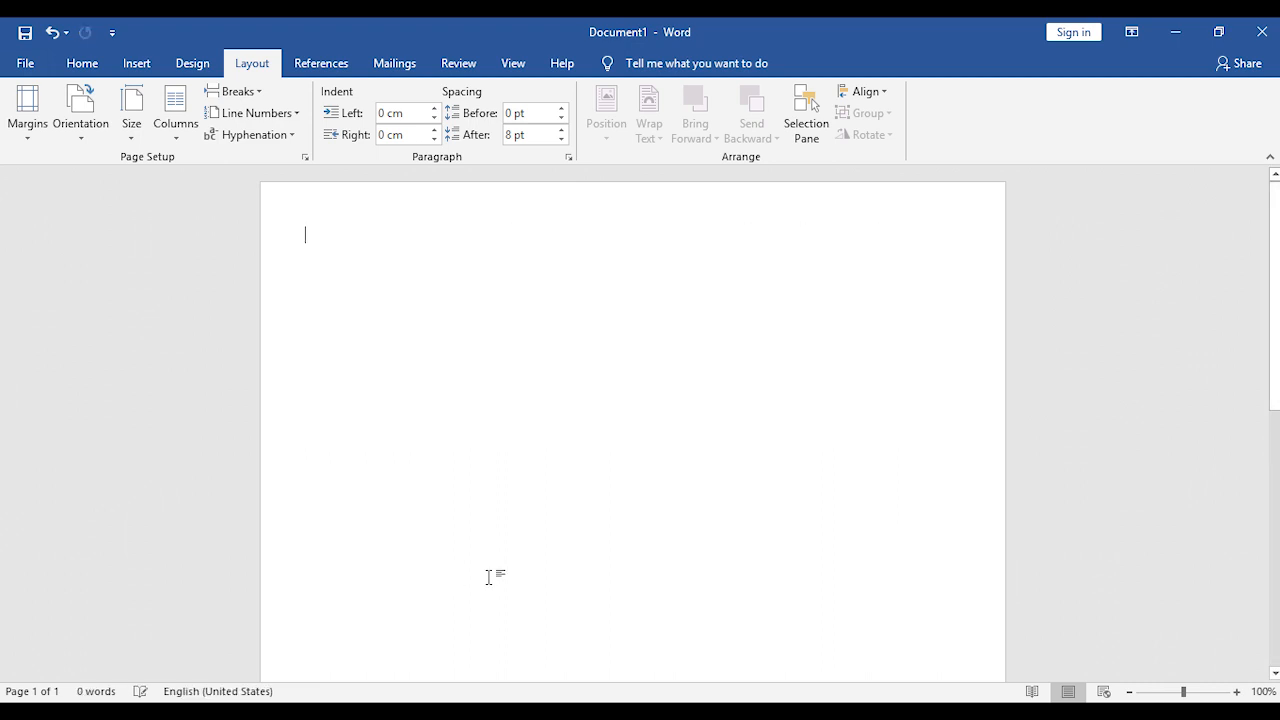
{"action": "key", "text": "ctrl+z"}
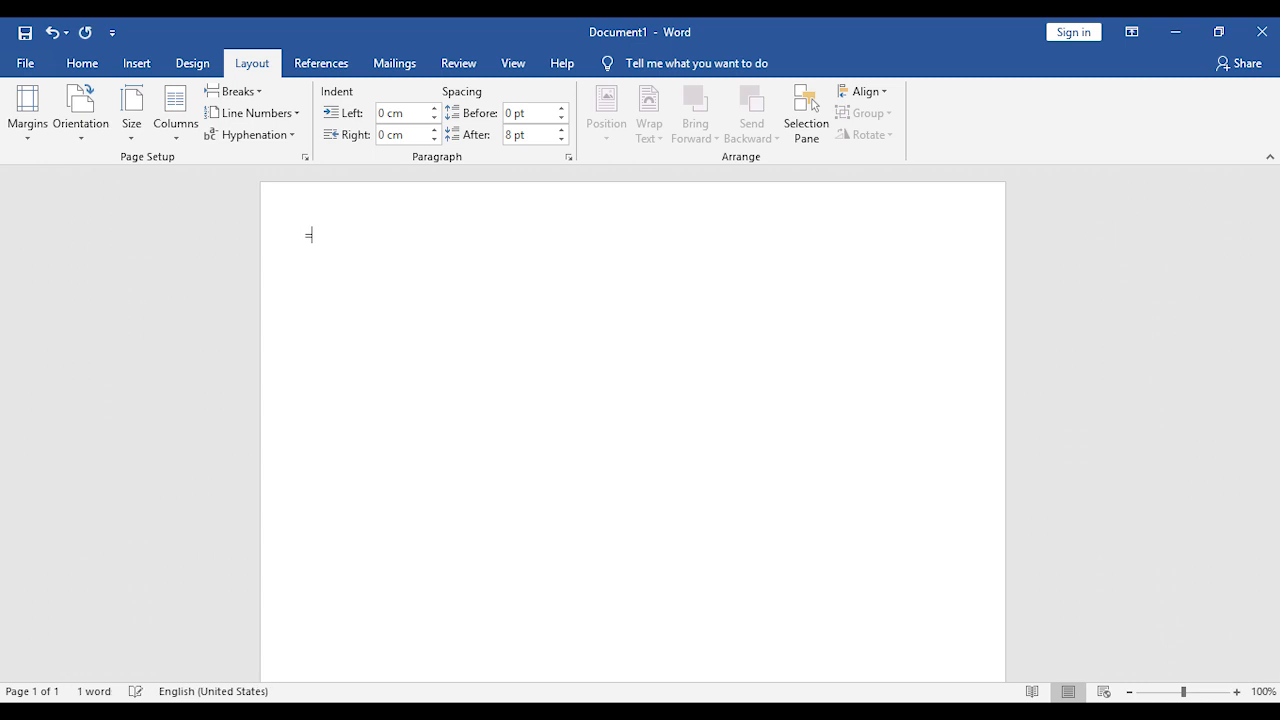
{"action": "type", "text": "=rand()"}
{"action": "key", "text": "Return"}
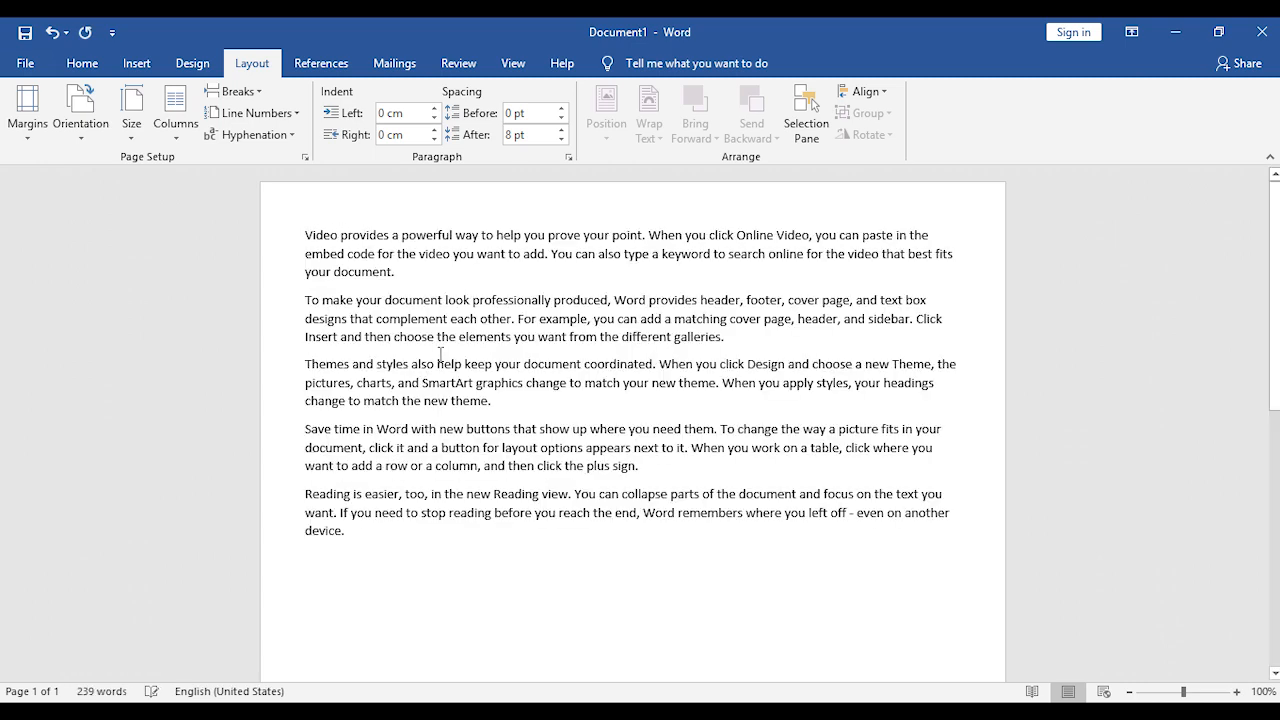
Step: Arrange all the sample paragraphs in two columns
{"action": "left_click_drag", "start_coordinate": [365, 540], "coordinate": [250, 187]}
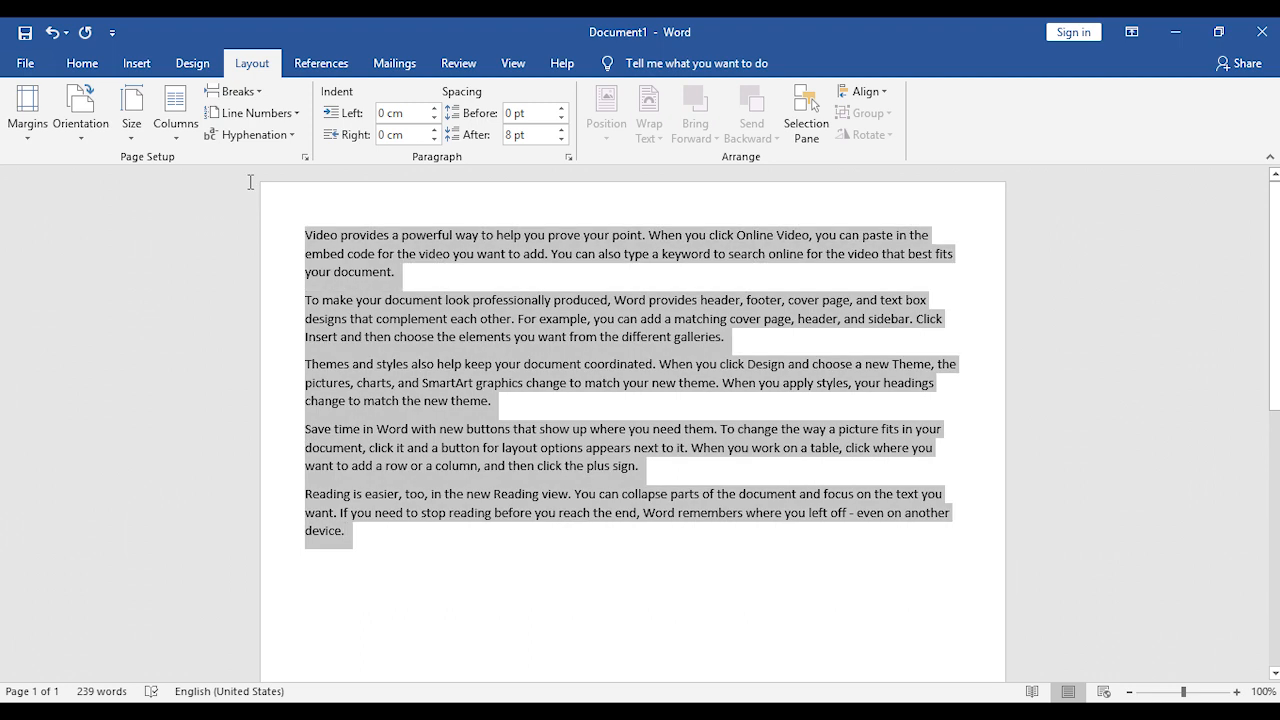
{"action": "left_click", "coordinate": [172, 138]}
{"action": "left_click", "coordinate": [198, 245]}
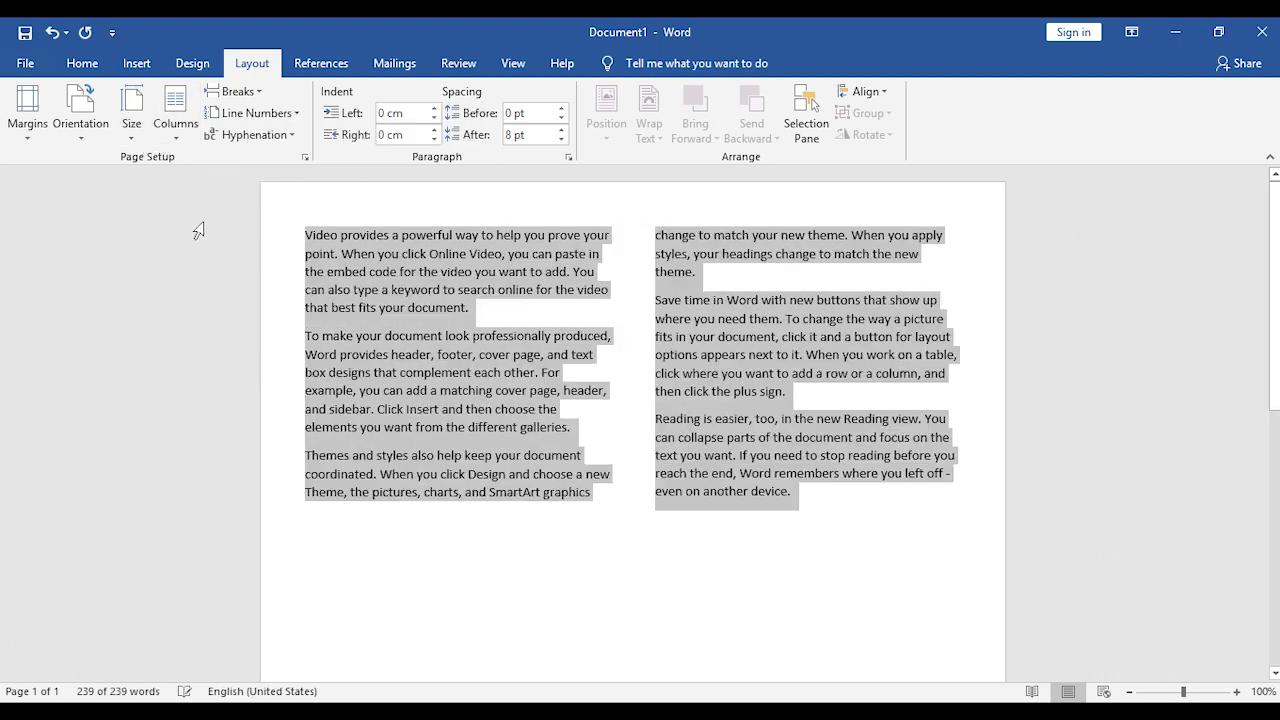
Step: Delete ", the pictures, charts, and SmartArt graphics" from the "Themes and styles" paragraph
{"action": "left_click", "coordinate": [502, 522]}
{"action": "left_click_drag", "start_coordinate": [596, 497], "coordinate": [346, 492]}
{"action": "key", "text": "Delete"}
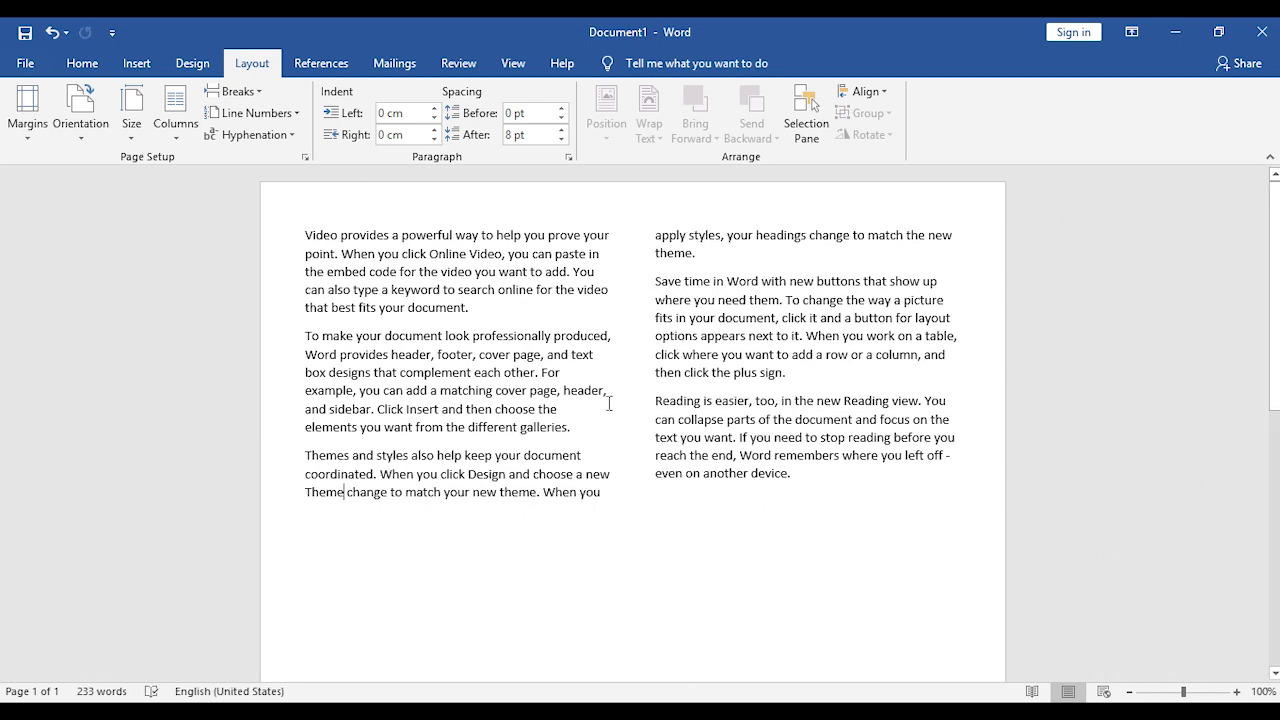
Step: Insert a column break before "apply styles" and delete the "Themes and styles" text through "When you" from the first column
{"action": "left_click", "coordinate": [656, 236]}
{"action": "left_click", "coordinate": [232, 91]}
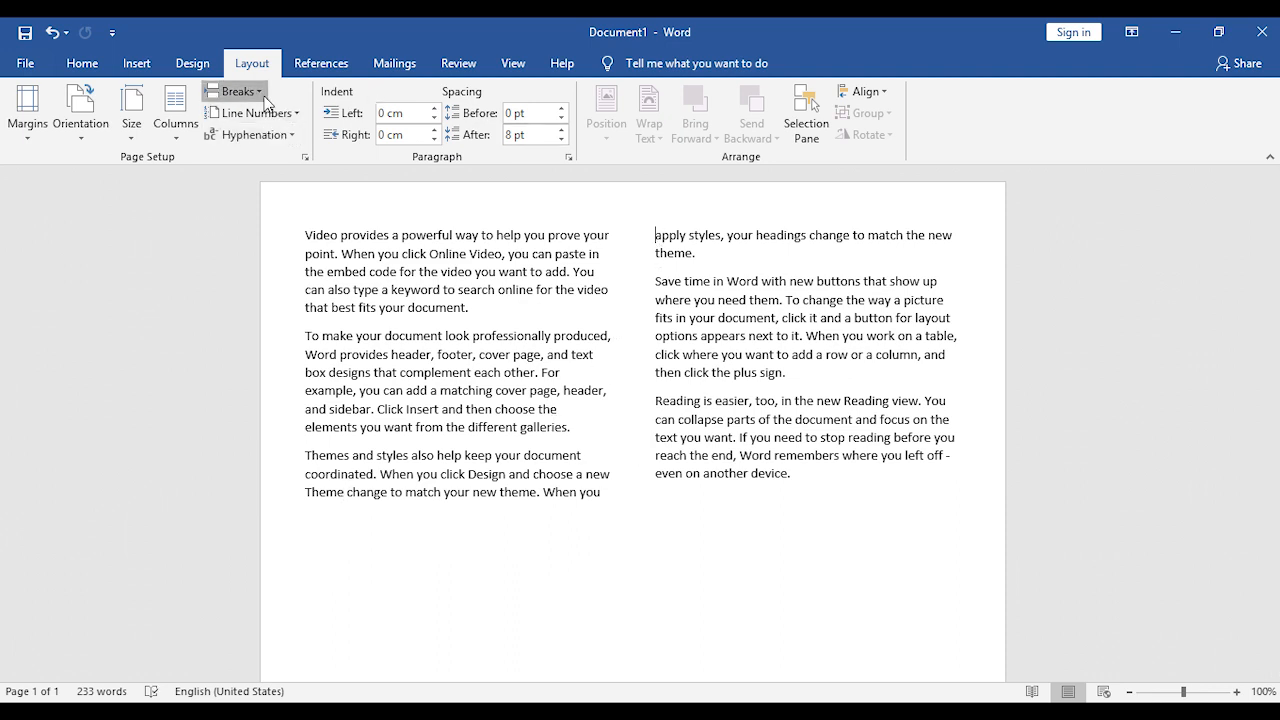
{"action": "left_click", "coordinate": [278, 217]}
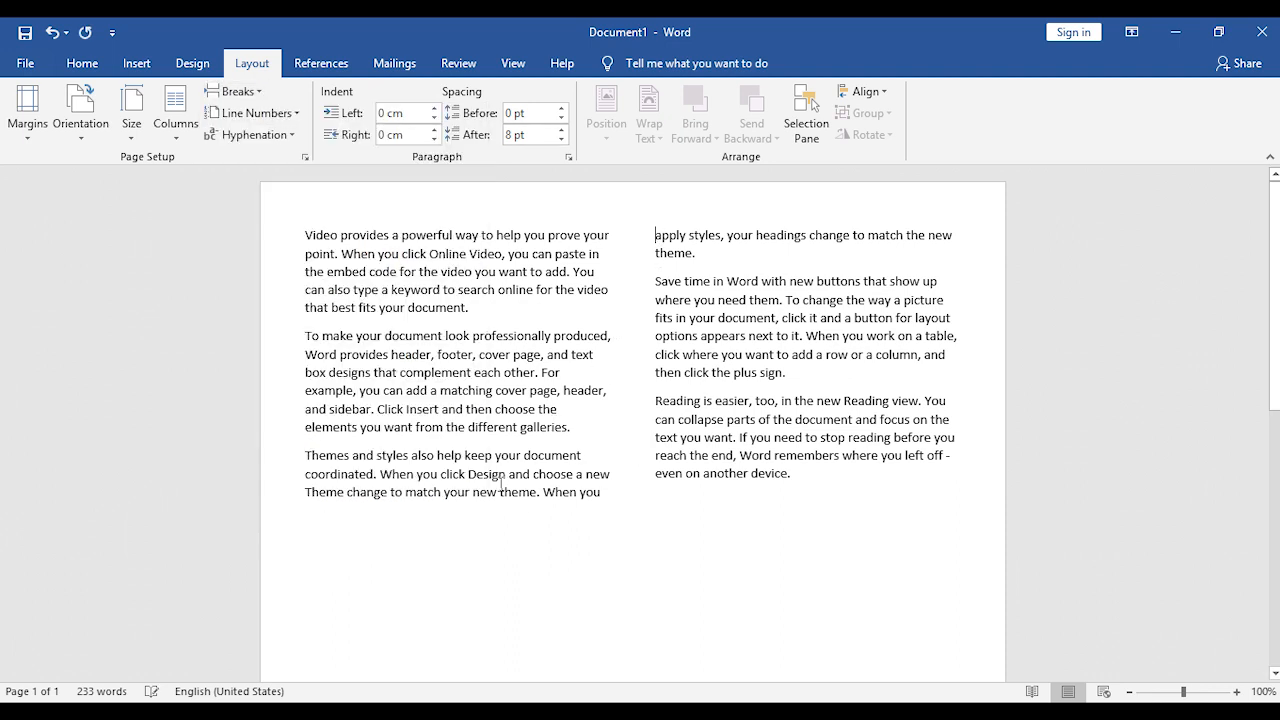
{"action": "left_click_drag", "start_coordinate": [614, 503], "coordinate": [305, 455]}
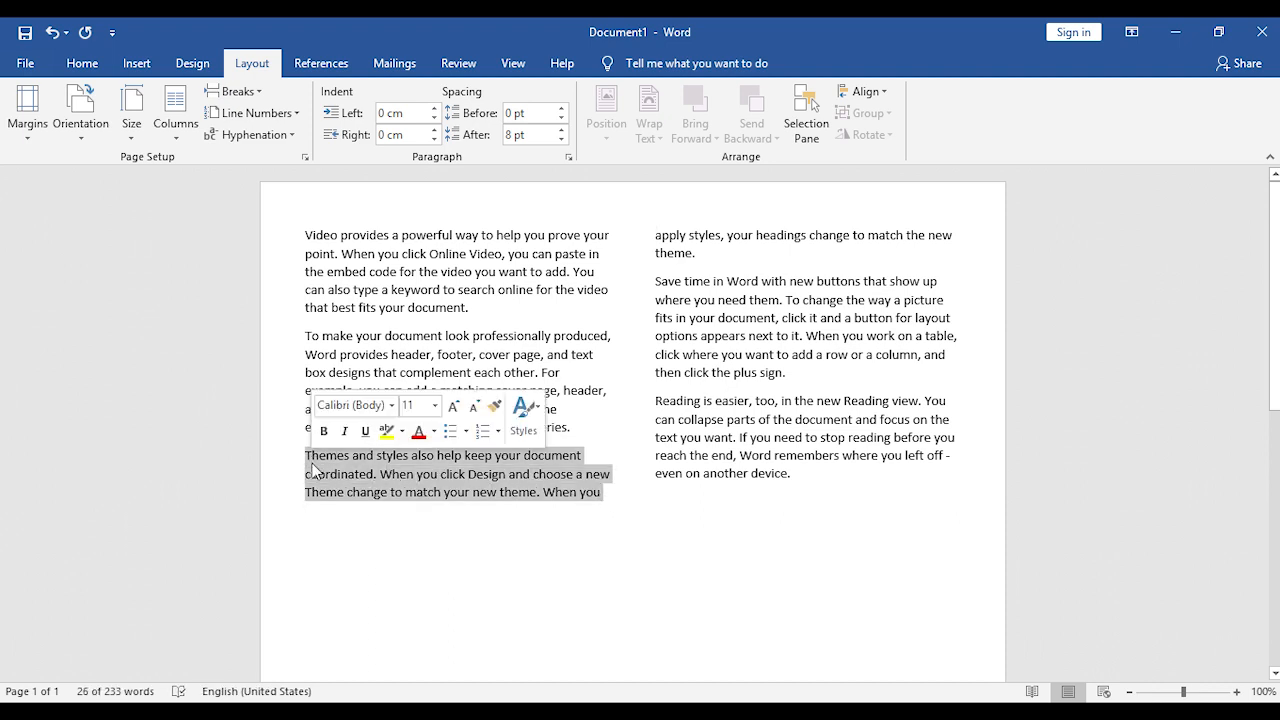
{"action": "key", "text": "Delete"}
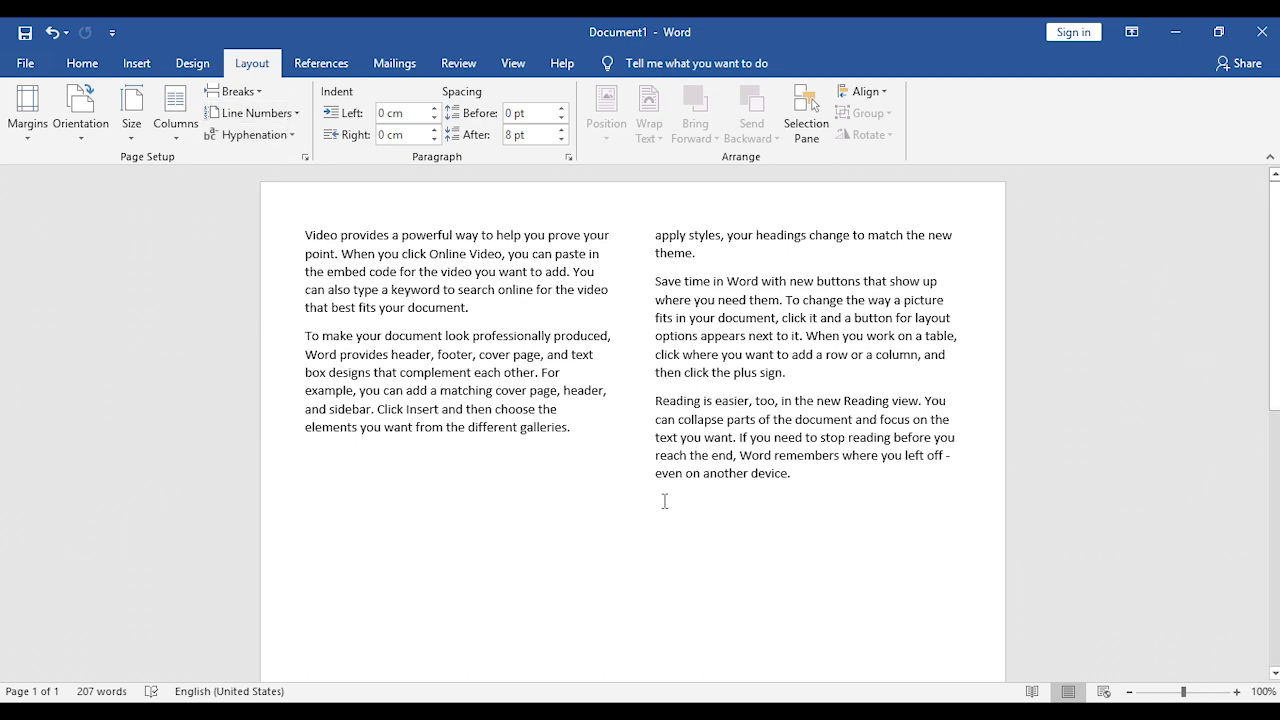
Step: Return all the document's text to a single column, then clear the text selection
{"action": "key", "text": "ctrl+a"}
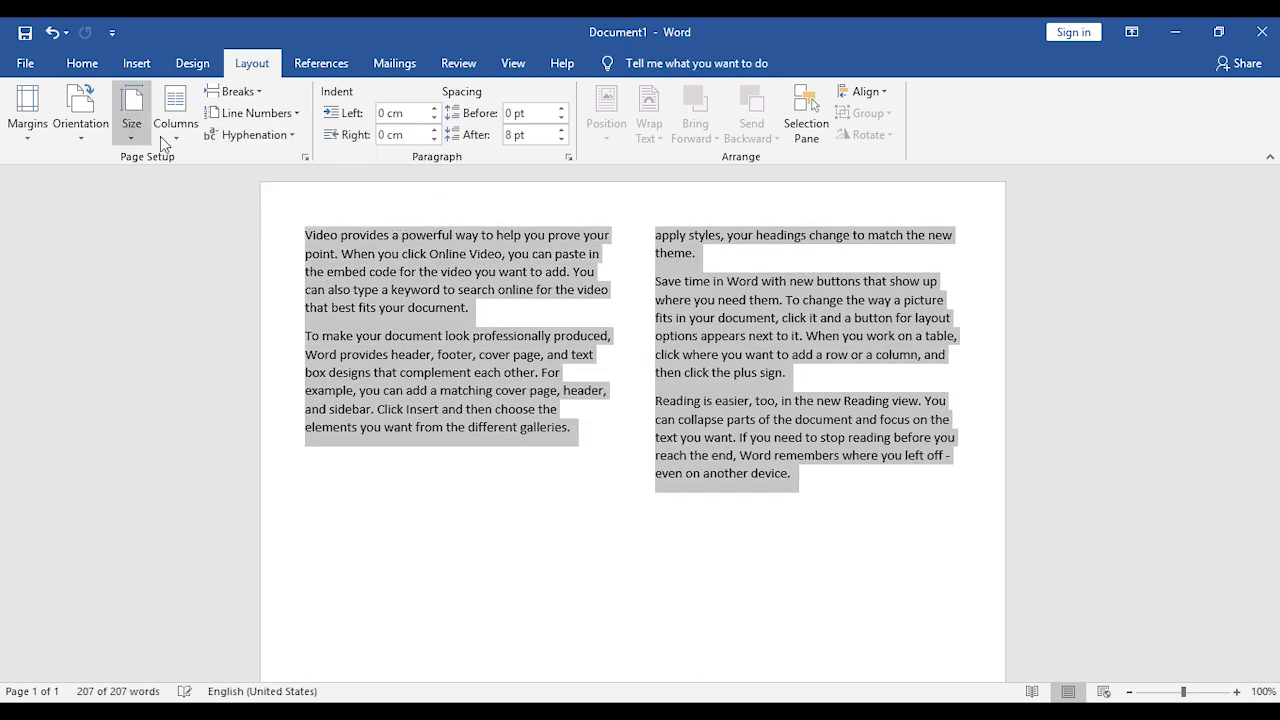
{"action": "left_click", "coordinate": [175, 110]}
{"action": "left_click", "coordinate": [205, 168]}
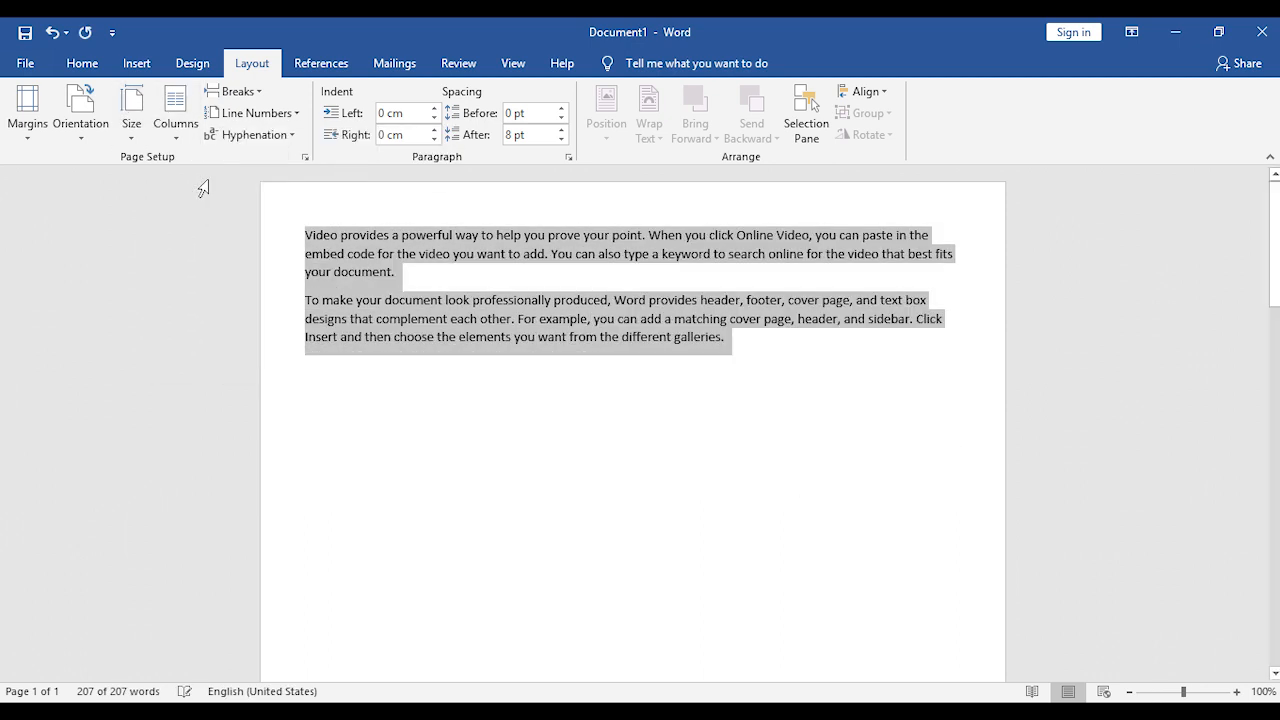
{"action": "left_click", "coordinate": [522, 412]}
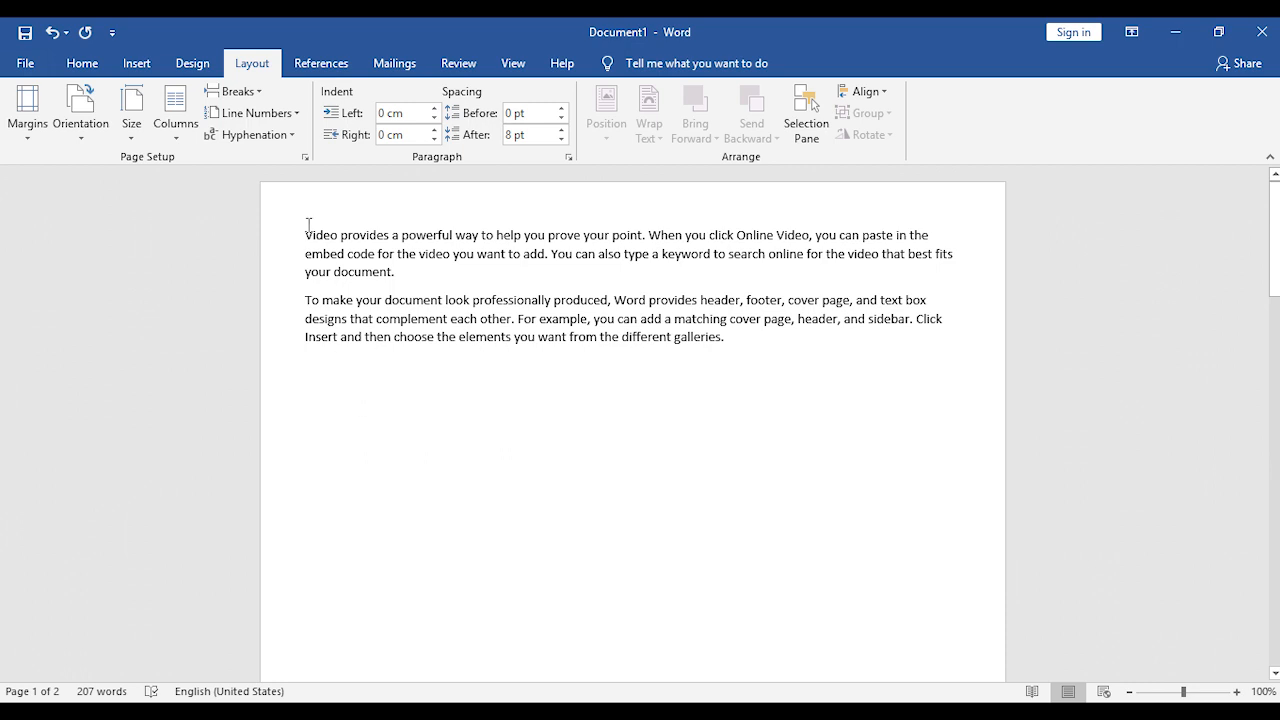
Step: Turn on continuous line numbering for the document
{"action": "left_click", "coordinate": [285, 113]}
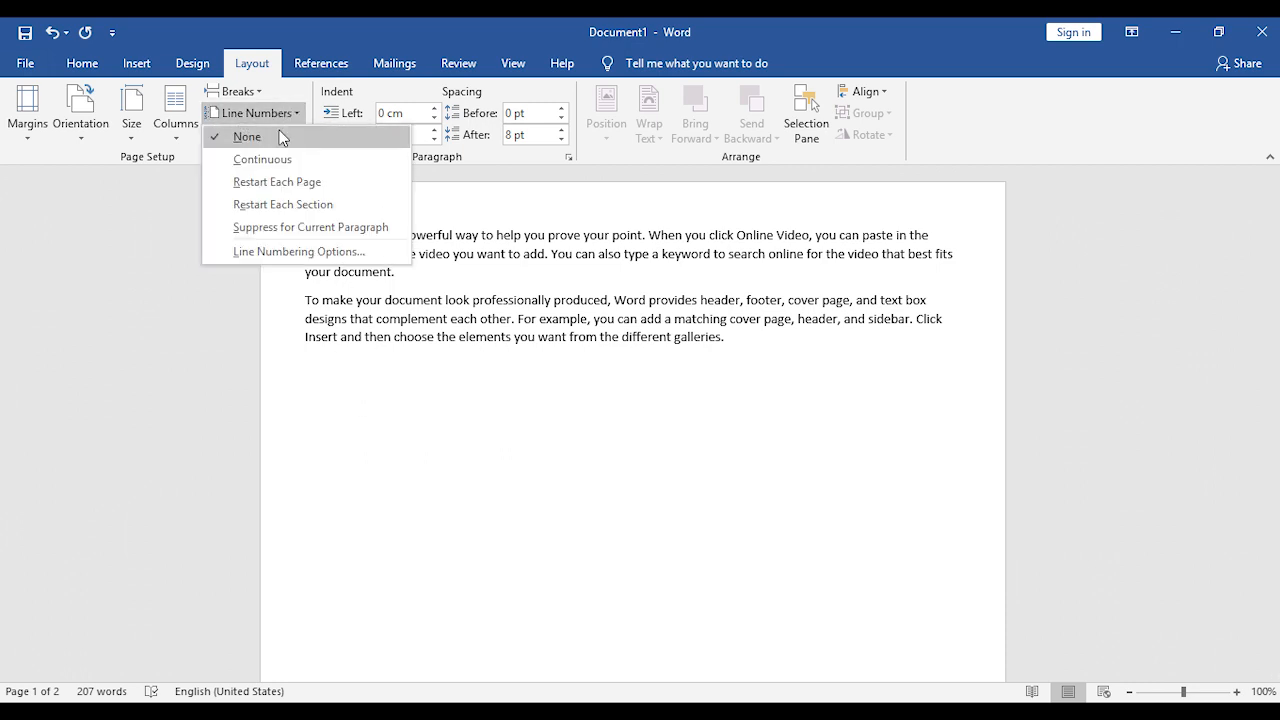
{"action": "left_click", "coordinate": [257, 164]}
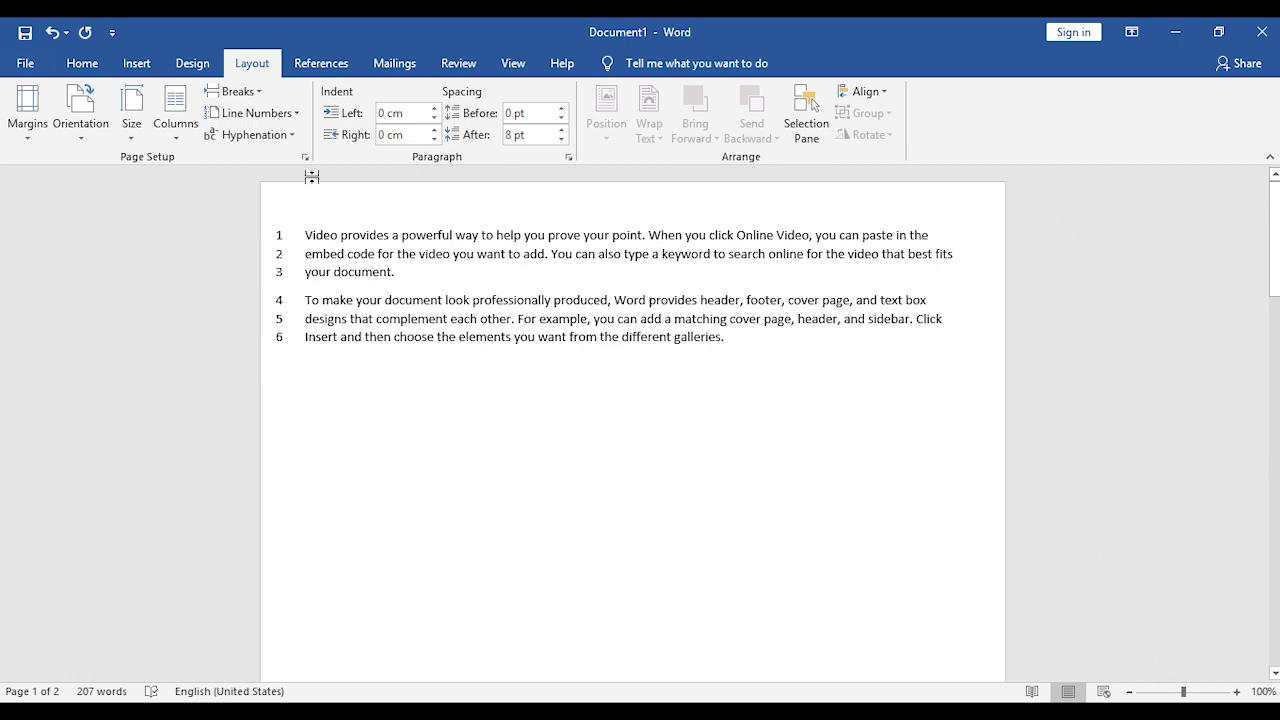
{"action": "left_click", "coordinate": [289, 114]}
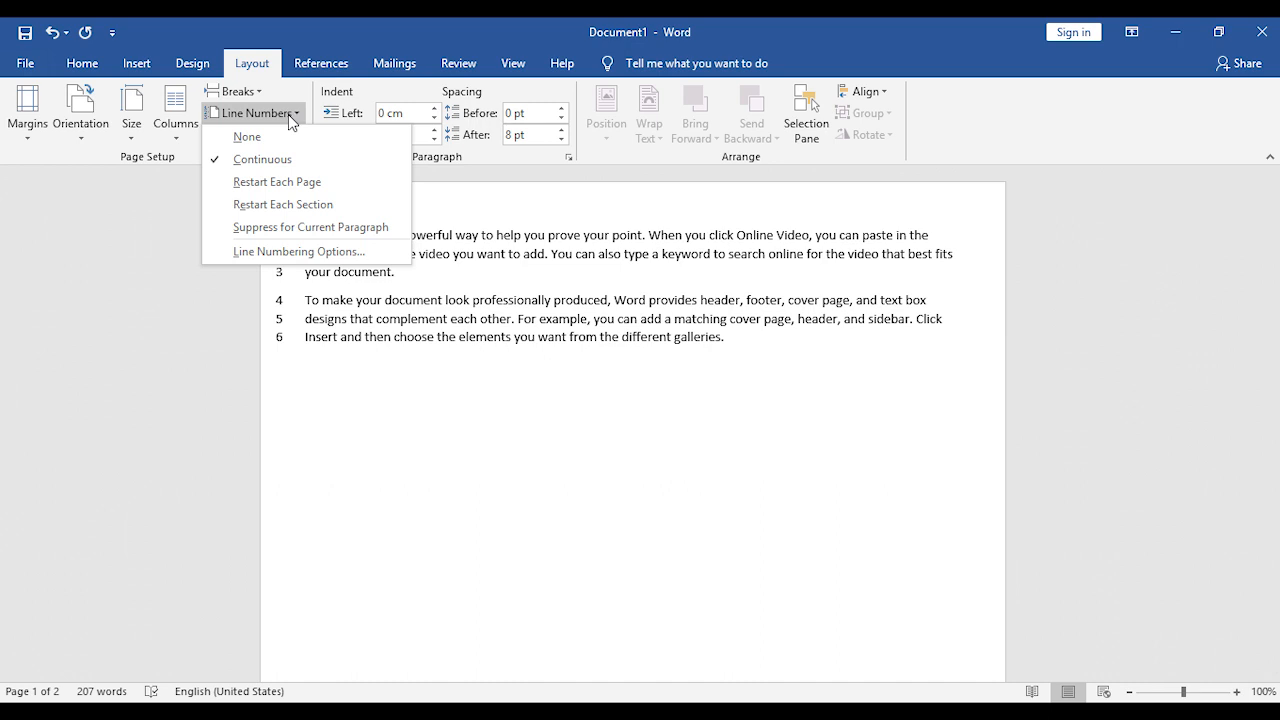
{"action": "left_click", "coordinate": [284, 185]}
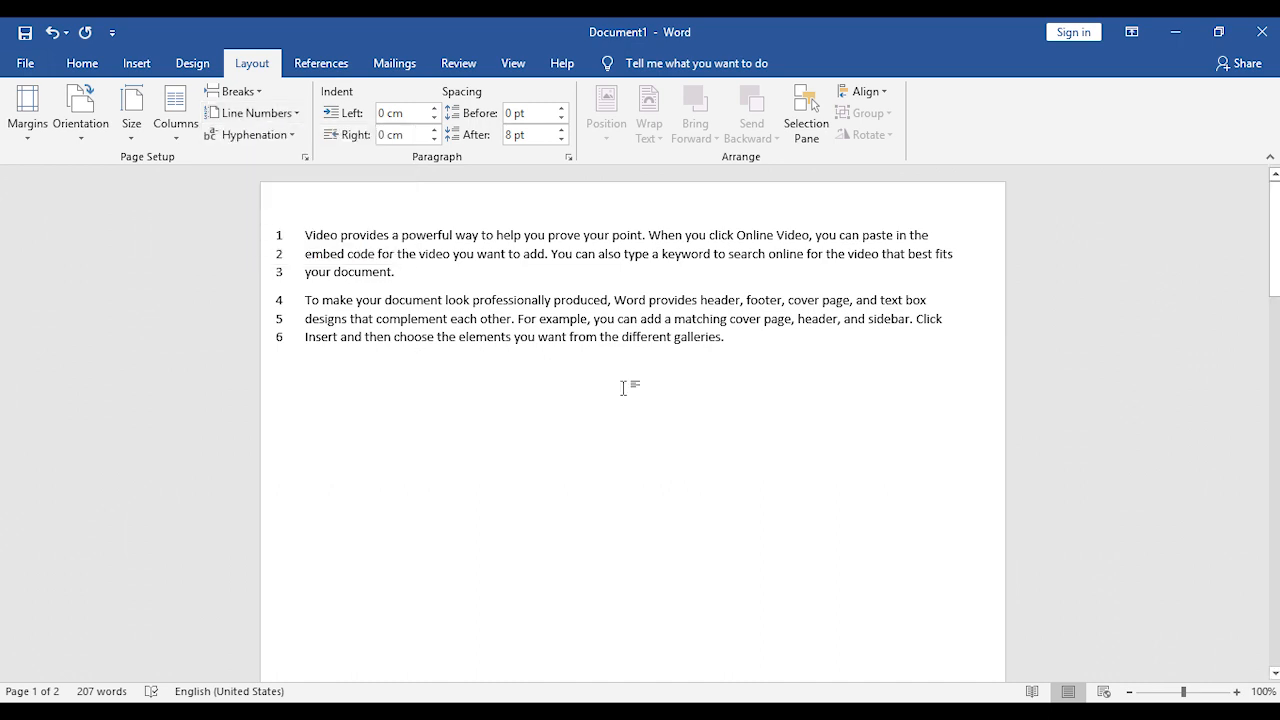
Step: Examine how the line numbers run from the first page to the second page
{"action": "scroll", "coordinate": [714, 334], "scroll_direction": "down", "scroll_amount": 15}
{"action": "scroll", "coordinate": [712, 337], "scroll_direction": "up", "scroll_amount": 4}
{"action": "scroll", "coordinate": [712, 337], "scroll_direction": "down", "scroll_amount": 3}
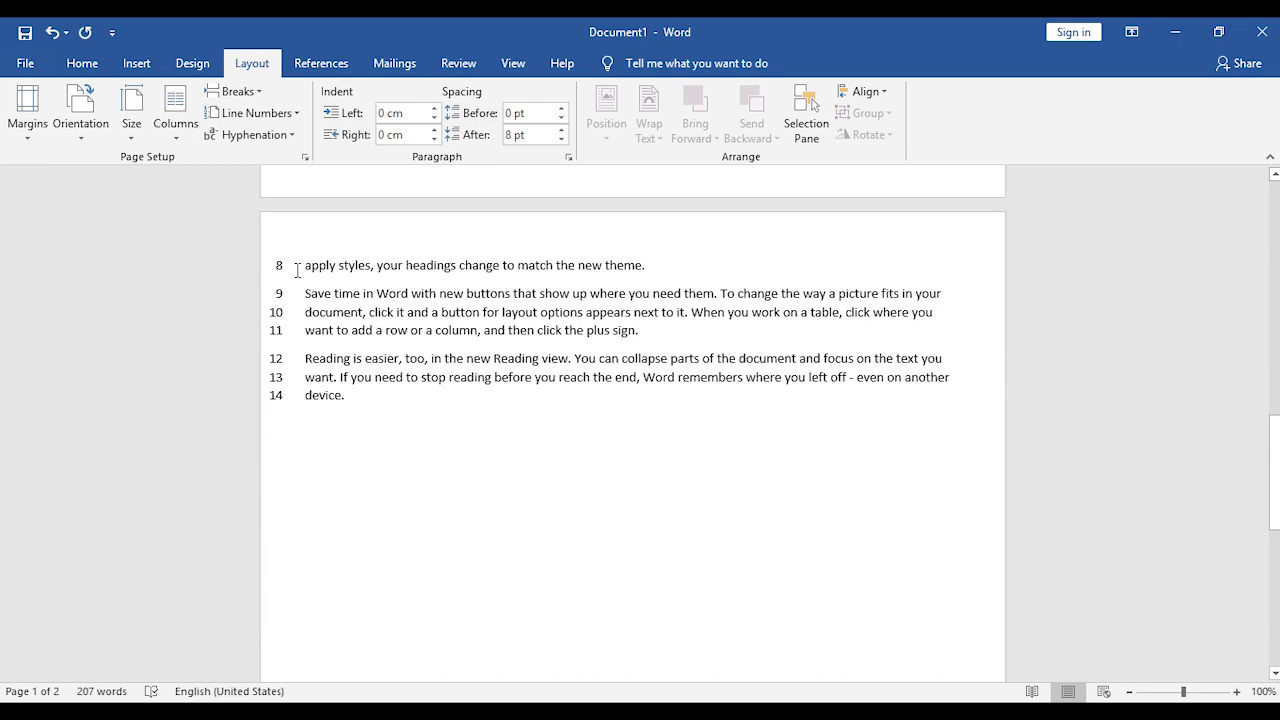
{"action": "scroll", "coordinate": [300, 290], "scroll_direction": "up", "scroll_amount": 10}
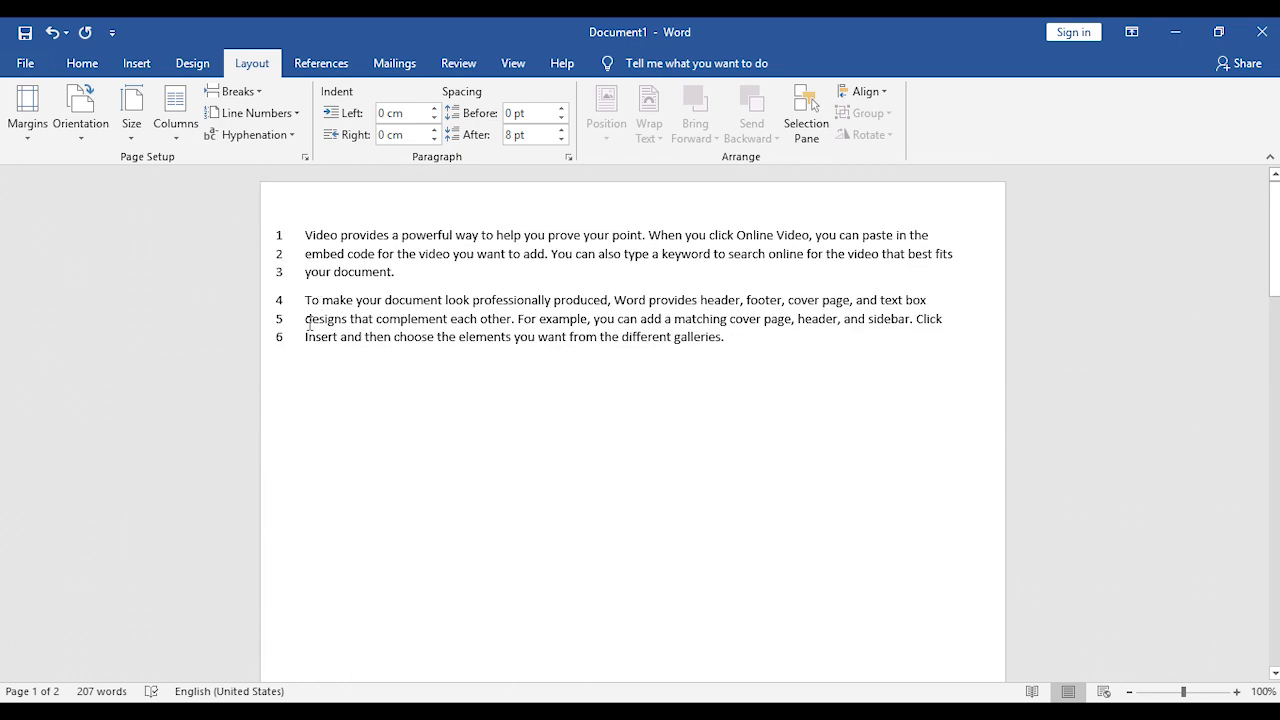
{"action": "scroll", "coordinate": [305, 352], "scroll_direction": "down", "scroll_amount": 5}
{"action": "scroll", "coordinate": [308, 352], "scroll_direction": "up", "scroll_amount": 5}
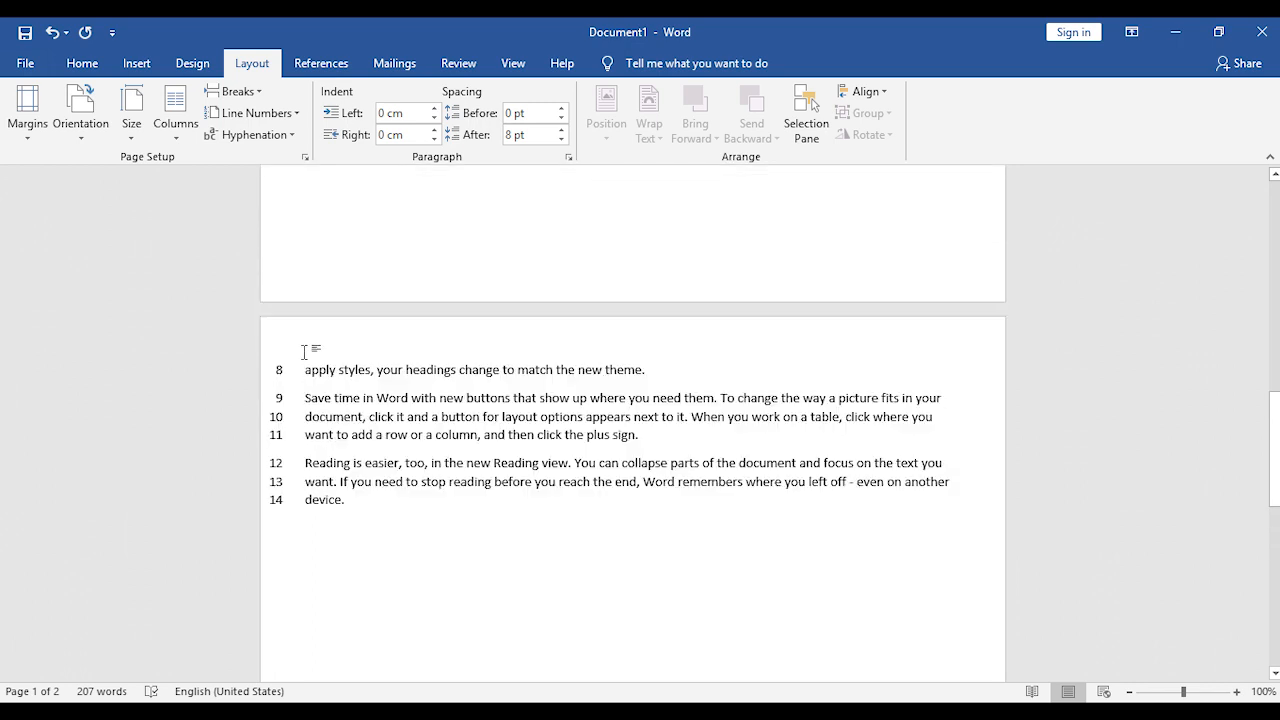
{"action": "scroll", "coordinate": [310, 352], "scroll_direction": "up", "scroll_amount": 3}
{"action": "scroll", "coordinate": [312, 352], "scroll_direction": "down", "scroll_amount": 6}
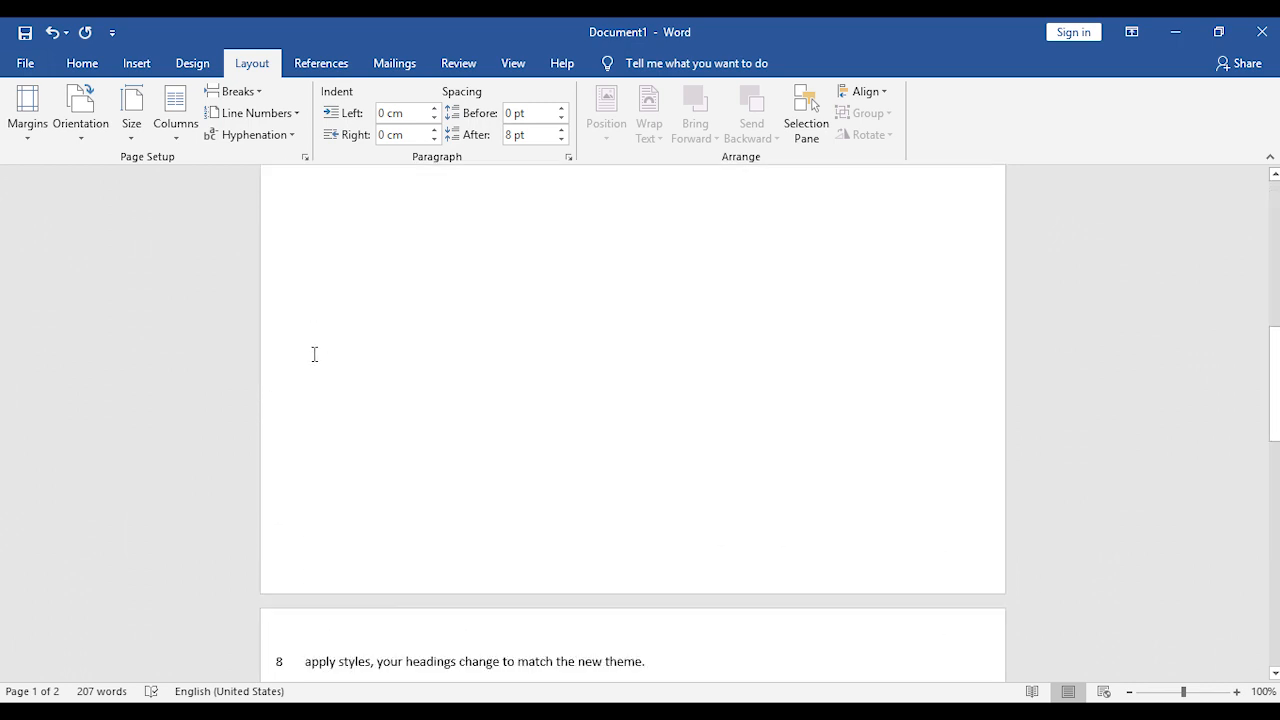
{"action": "scroll", "coordinate": [314, 354], "scroll_direction": "up", "scroll_amount": 3}
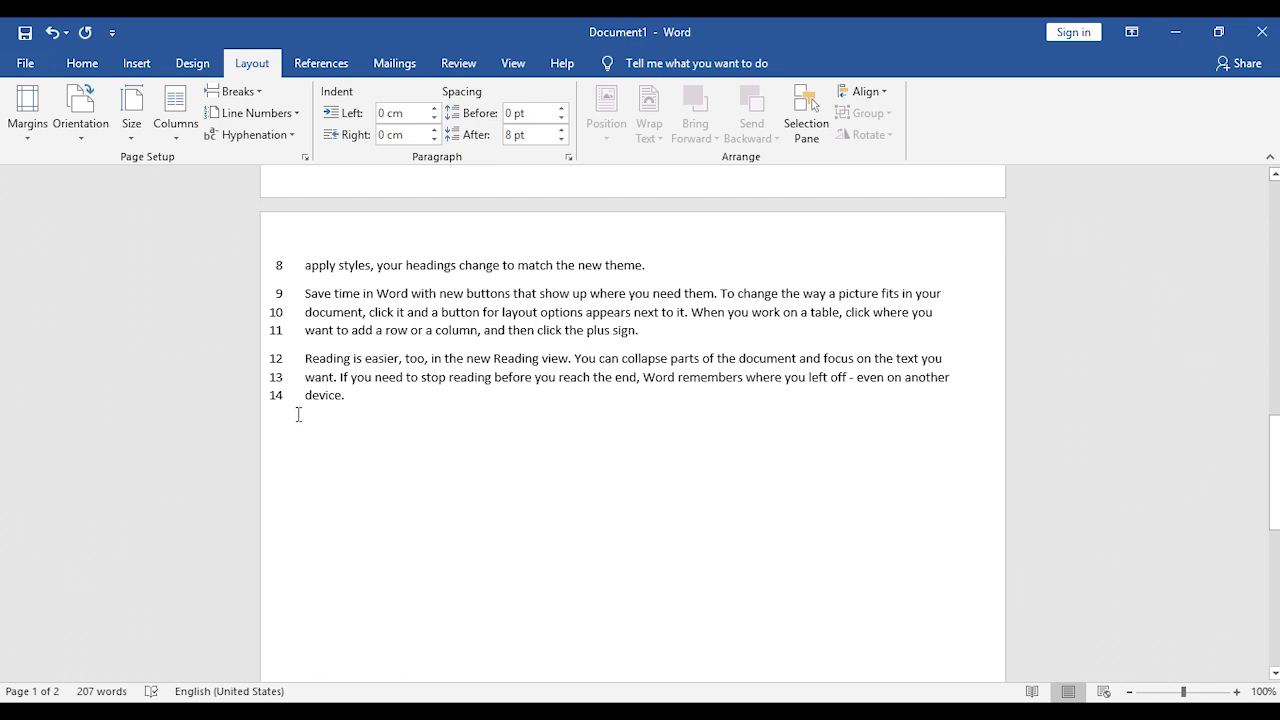
{"action": "scroll", "coordinate": [310, 400], "scroll_direction": "up", "scroll_amount": 5}
{"action": "scroll", "coordinate": [331, 357], "scroll_direction": "down", "scroll_amount": 4}
{"action": "scroll", "coordinate": [332, 364], "scroll_direction": "down", "scroll_amount": 10}
{"action": "scroll", "coordinate": [331, 364], "scroll_direction": "up", "scroll_amount": 6}
{"action": "scroll", "coordinate": [331, 364], "scroll_direction": "up", "scroll_amount": 10}
{"action": "scroll", "coordinate": [346, 394], "scroll_direction": "down", "scroll_amount": 4}
{"action": "scroll", "coordinate": [362, 408], "scroll_direction": "up", "scroll_amount": 2}
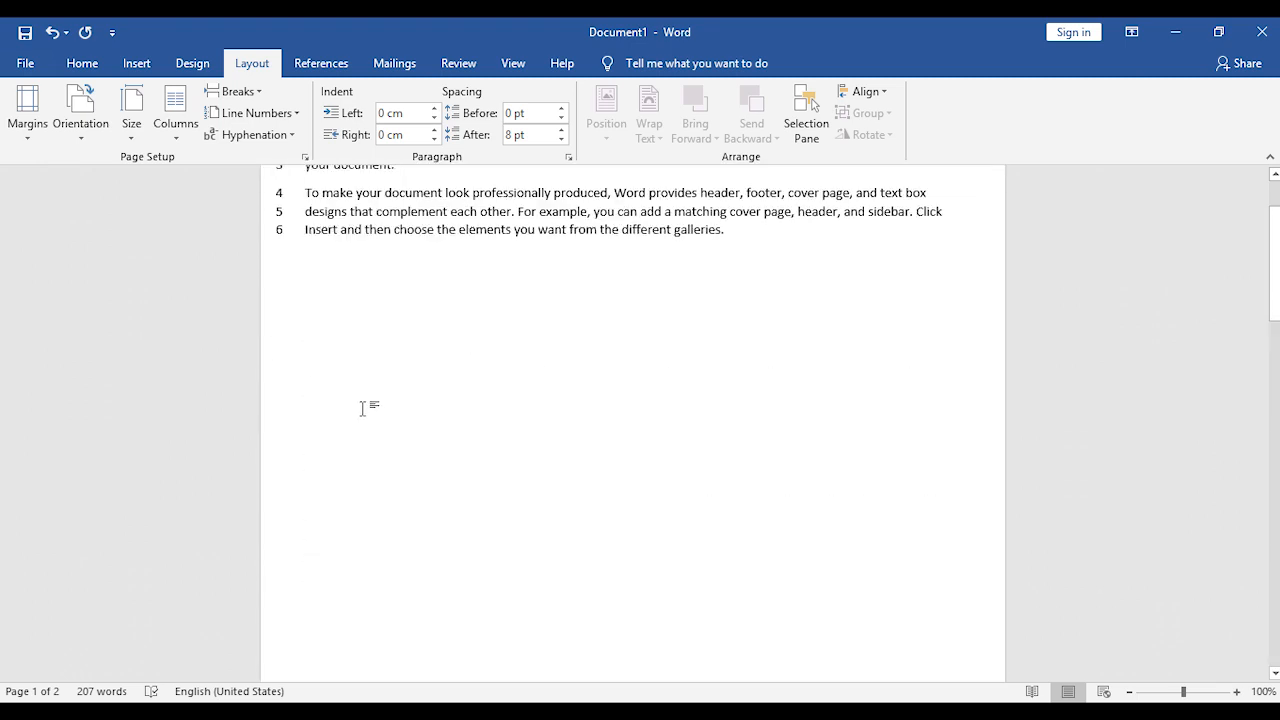
Step: Apply the Normal page margins of 2.54 cm on all sides and check both pages
{"action": "scroll", "coordinate": [362, 408], "scroll_direction": "up", "scroll_amount": 2}
{"action": "left_click", "coordinate": [37, 140]}
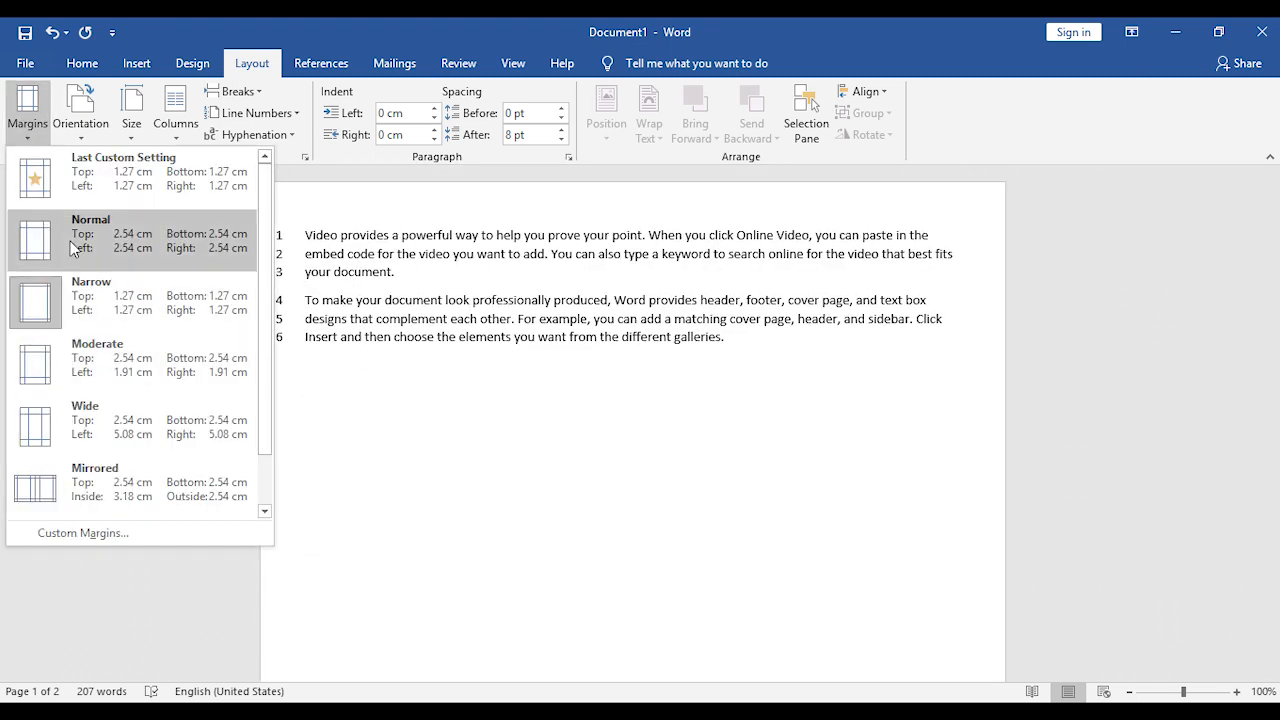
{"action": "left_click", "coordinate": [90, 238]}
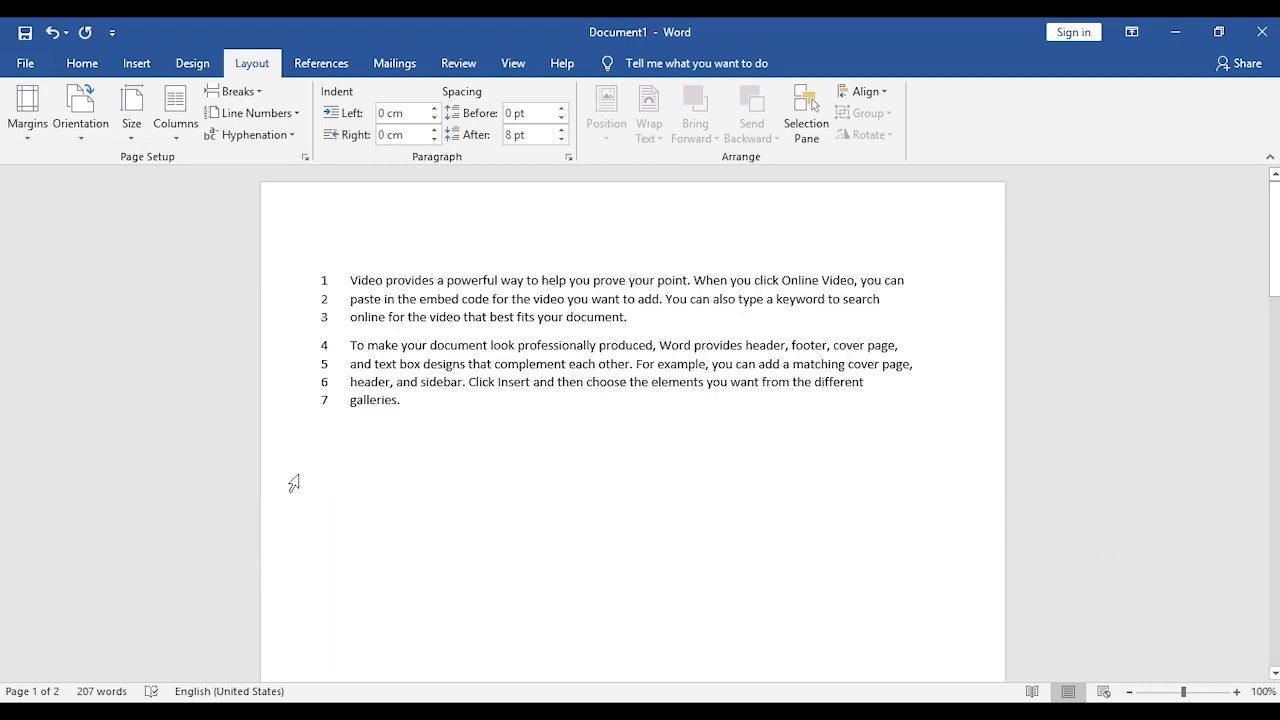
{"action": "scroll", "coordinate": [354, 454], "scroll_direction": "down", "scroll_amount": 11}
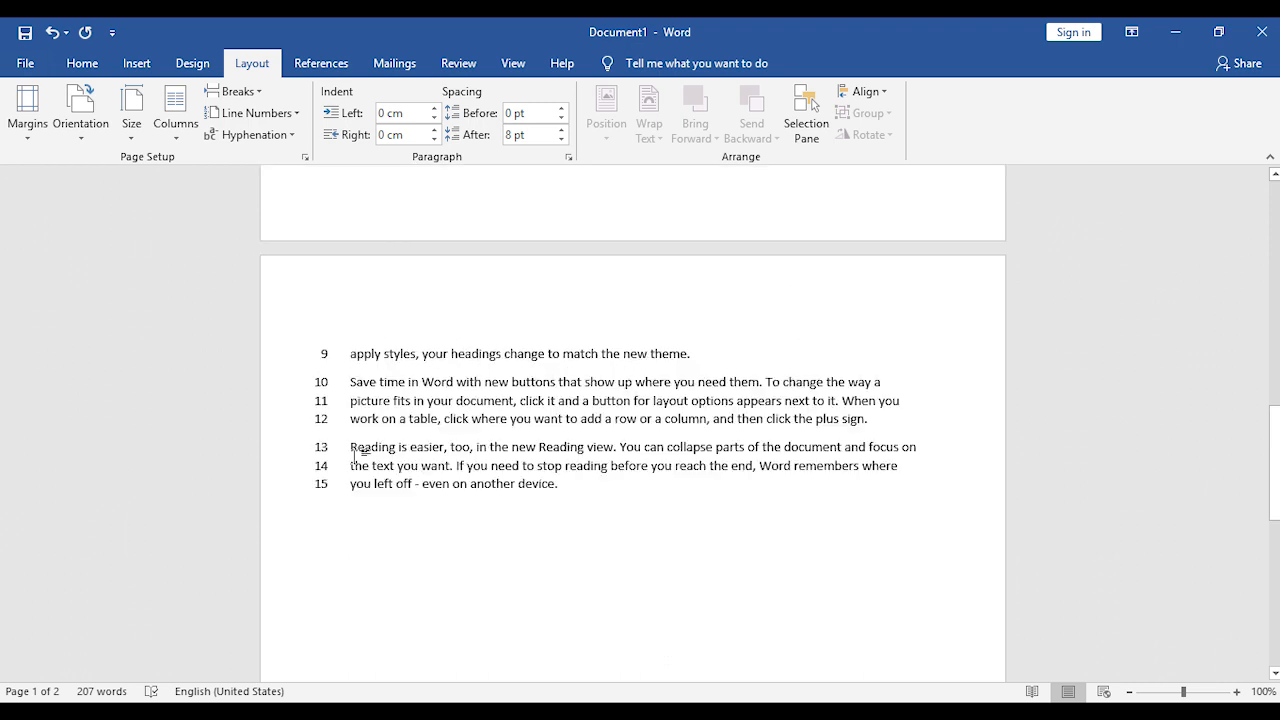
{"action": "scroll", "coordinate": [290, 482], "scroll_direction": "up", "scroll_amount": 11}
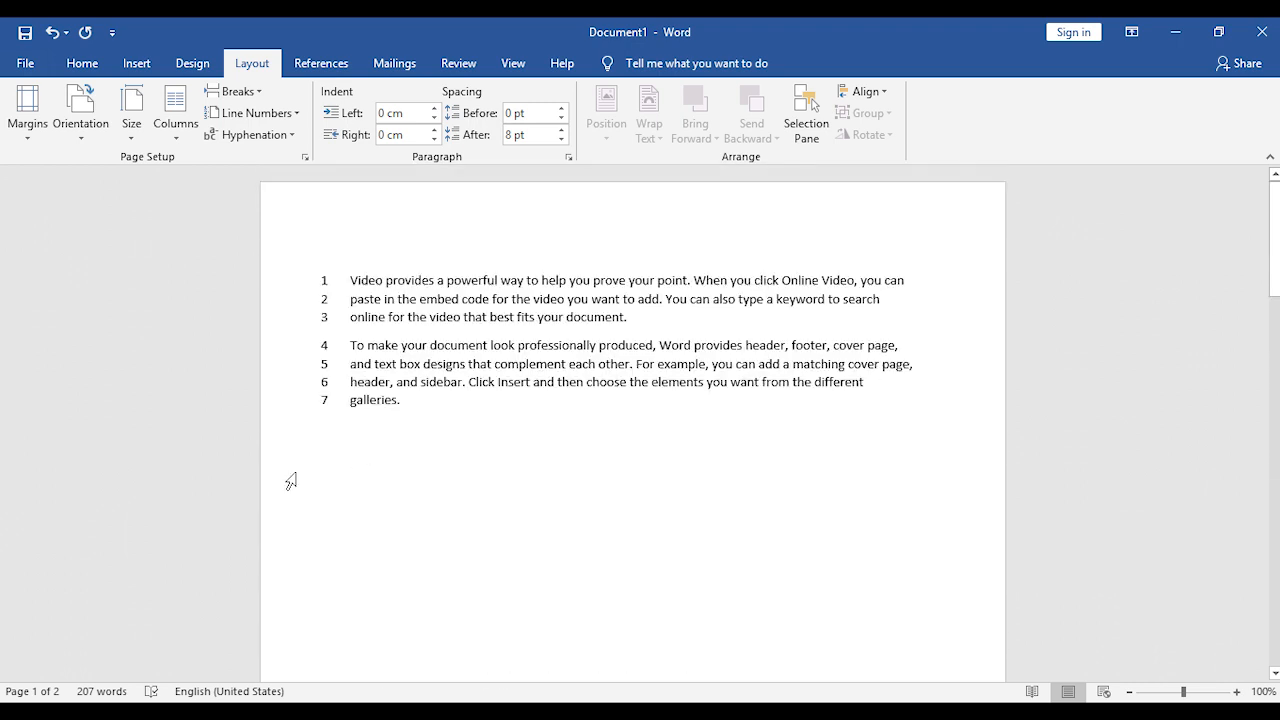
Step: Set line numbering to restart on each page and check the numbers on the second page
{"action": "left_click", "coordinate": [294, 116]}
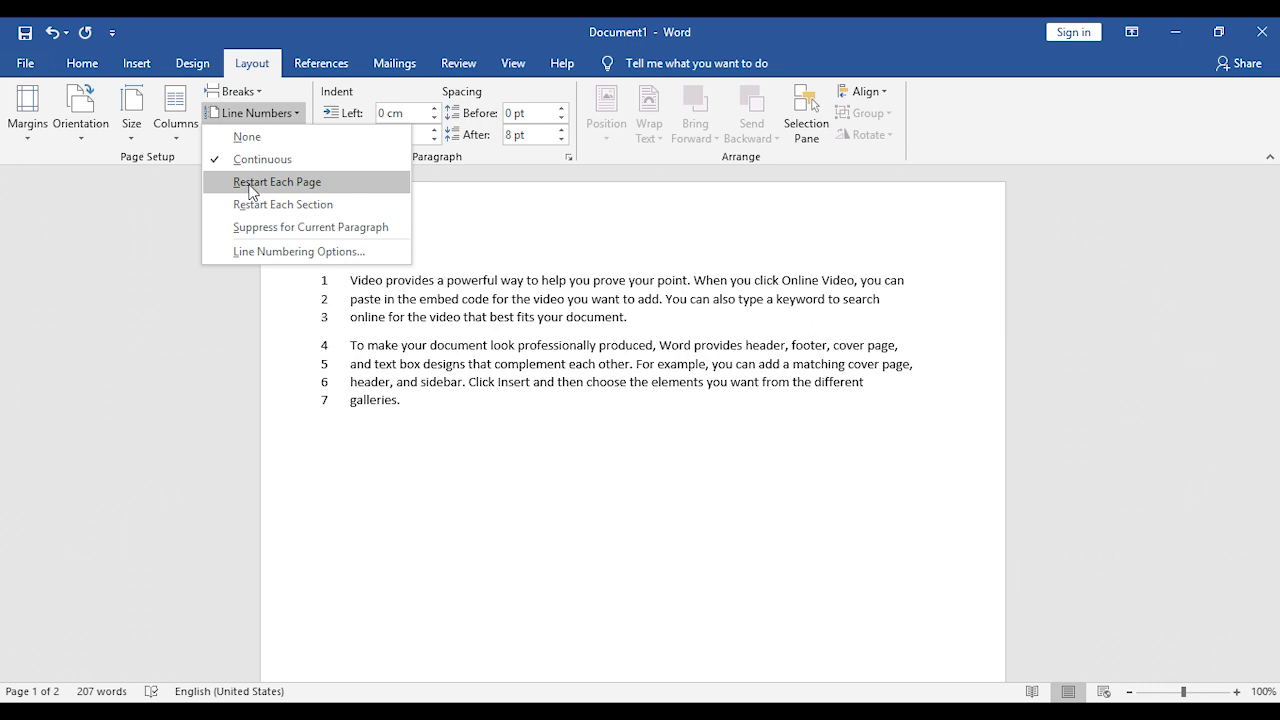
{"action": "left_click", "coordinate": [250, 182]}
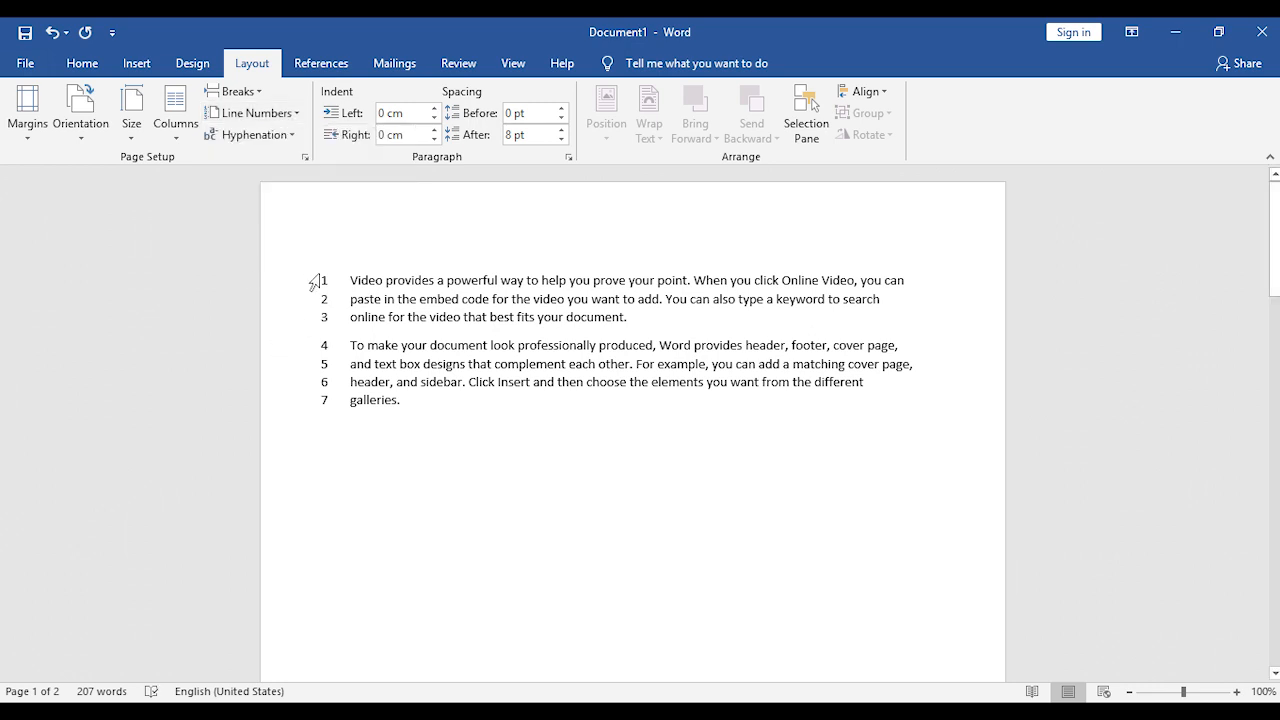
{"action": "scroll", "coordinate": [332, 427], "scroll_direction": "down", "scroll_amount": 5}
{"action": "scroll", "coordinate": [332, 427], "scroll_direction": "down", "scroll_amount": 5}
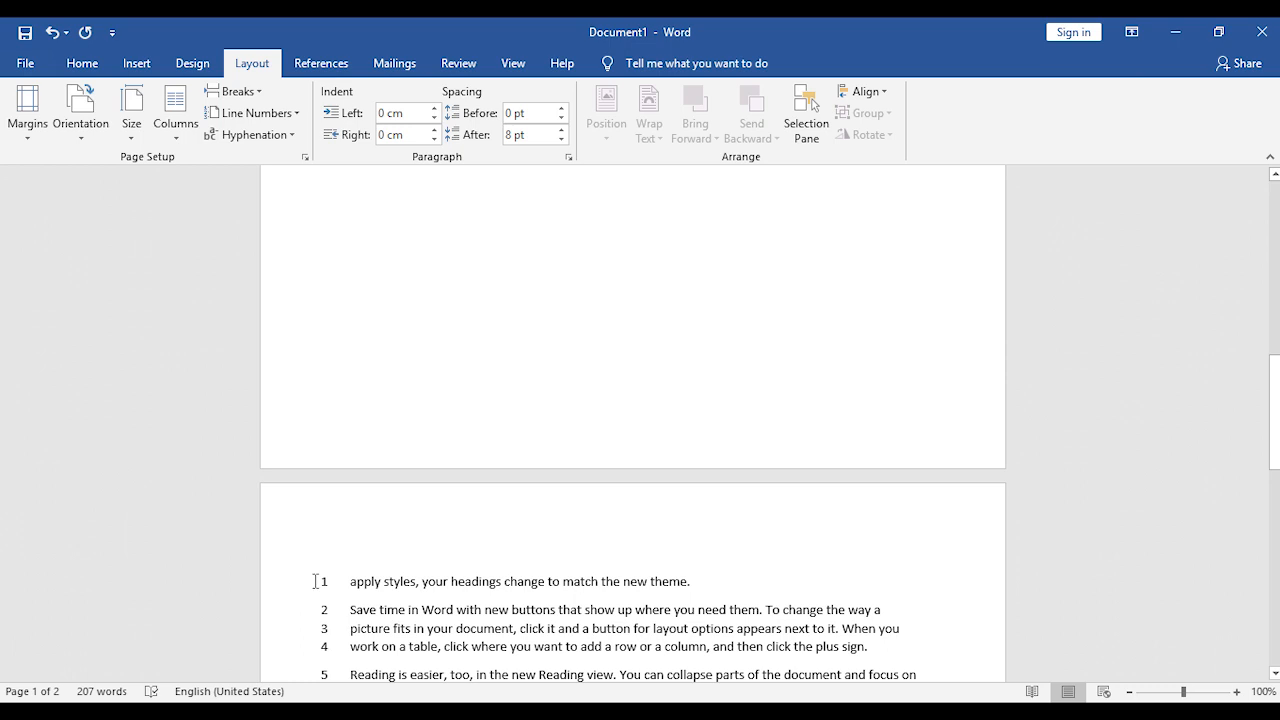
{"action": "scroll", "coordinate": [350, 489], "scroll_direction": "up", "scroll_amount": 15}
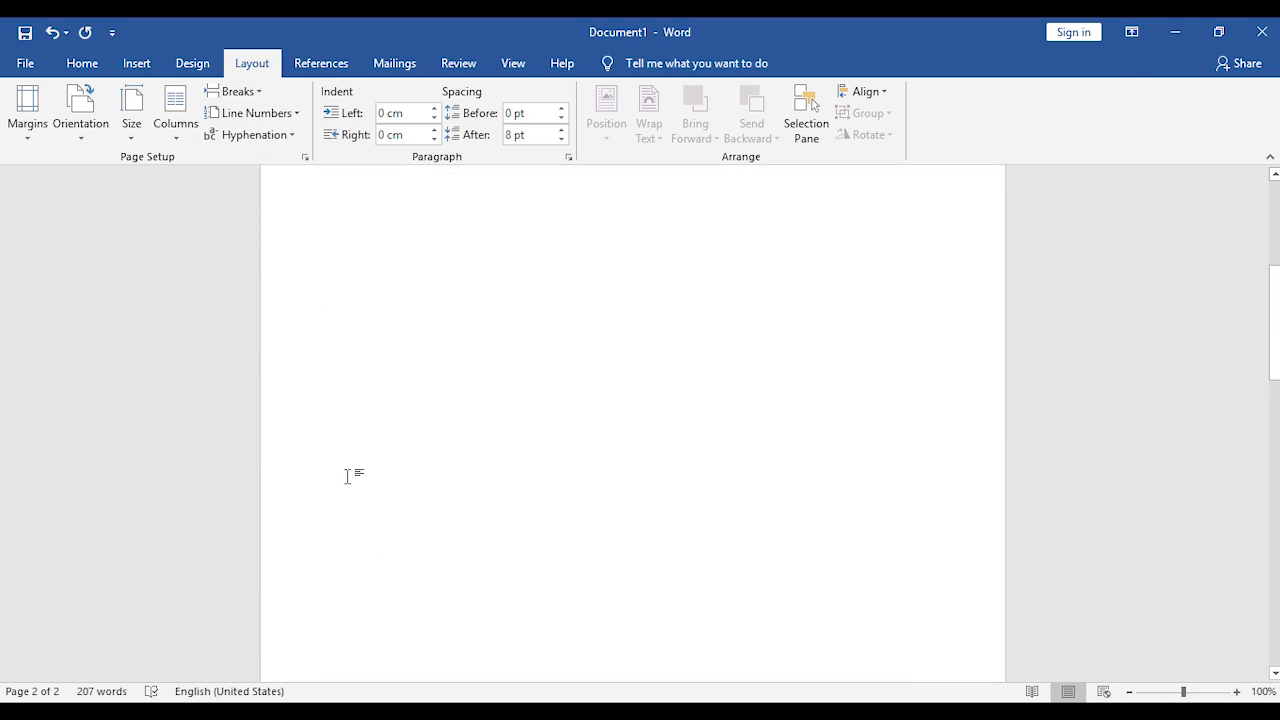
Step: Remove the line numbers from the entire document text
{"action": "left_click", "coordinate": [289, 138]}
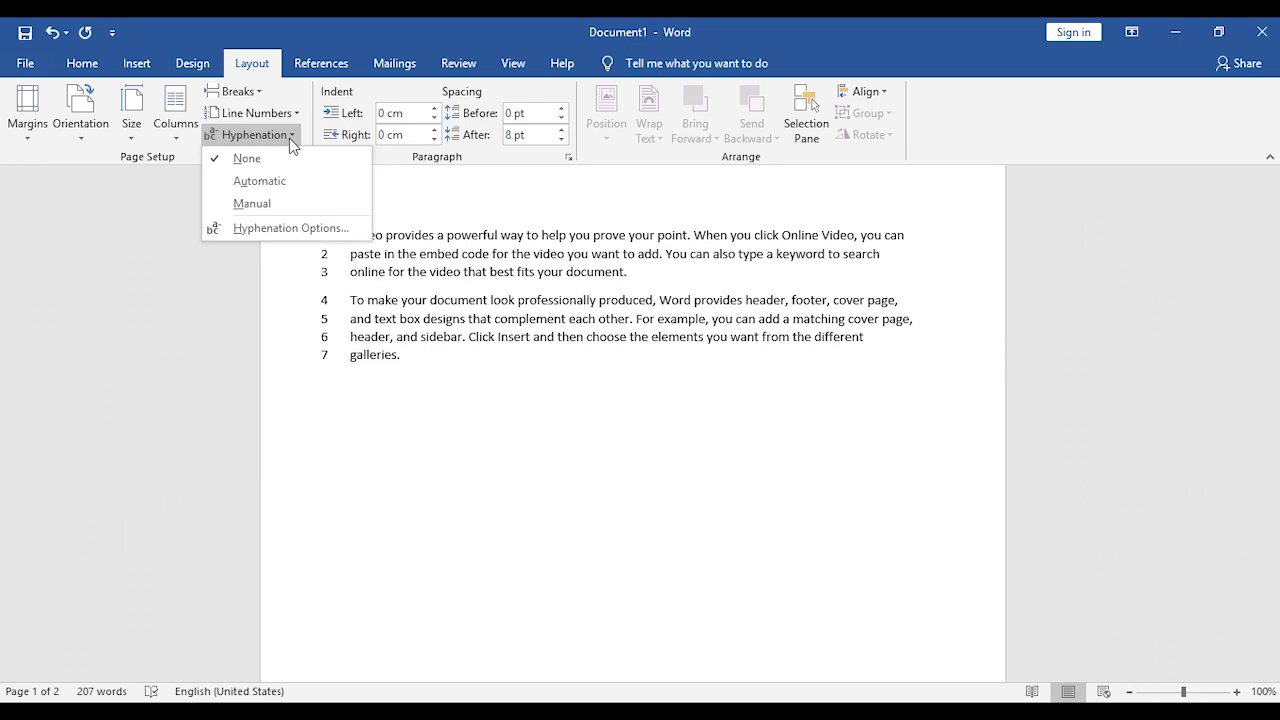
{"action": "left_click", "coordinate": [389, 363]}
{"action": "key", "text": "ctrl+a"}
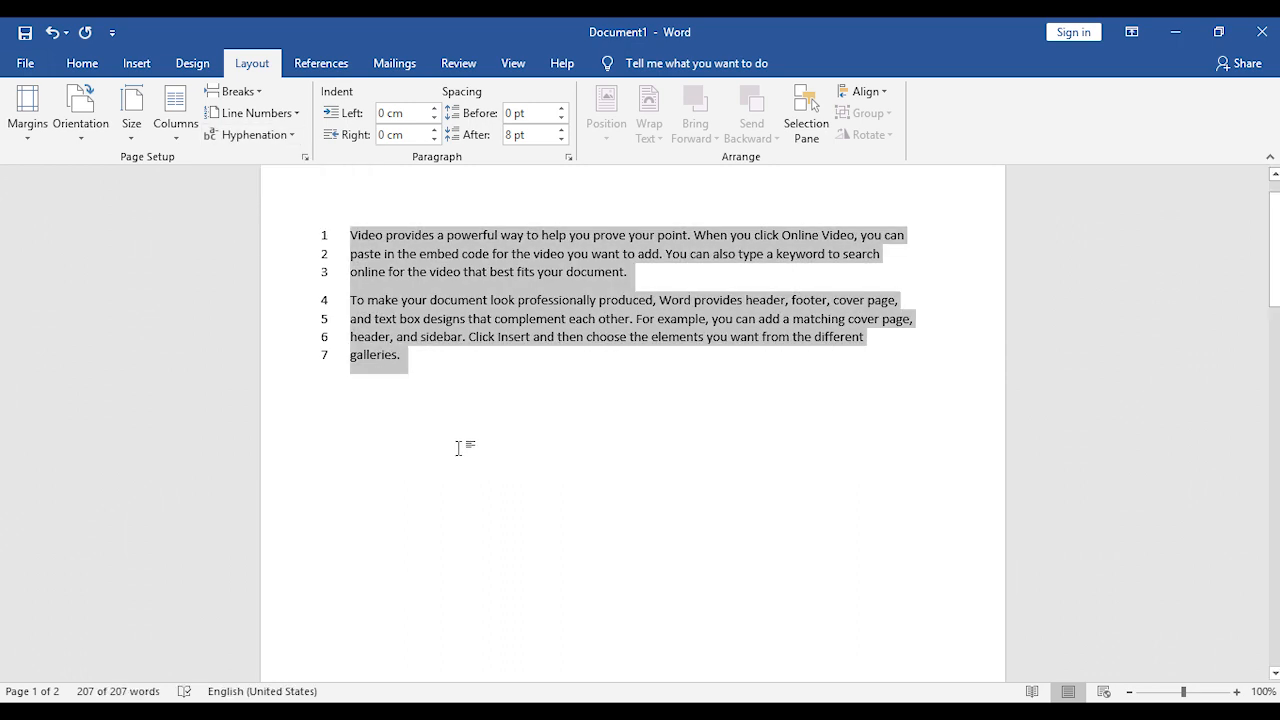
{"action": "left_click", "coordinate": [295, 113]}
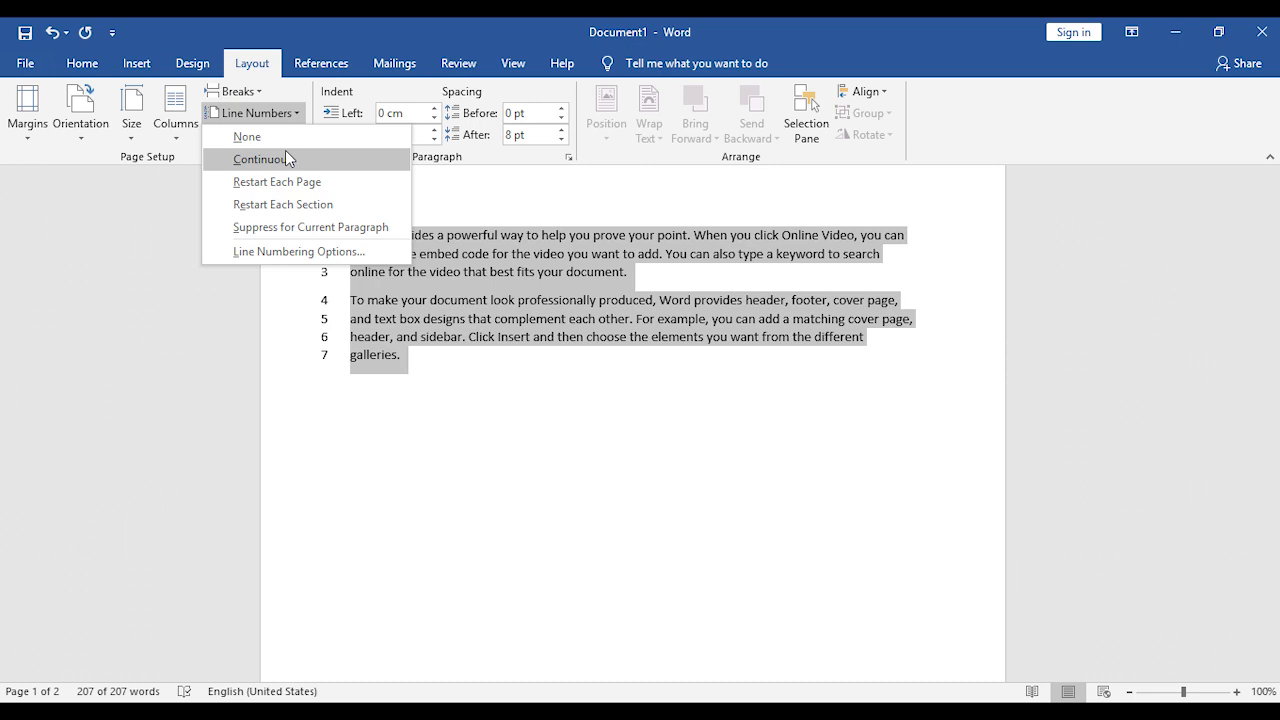
{"action": "left_click", "coordinate": [284, 140]}
{"action": "left_click", "coordinate": [485, 421]}
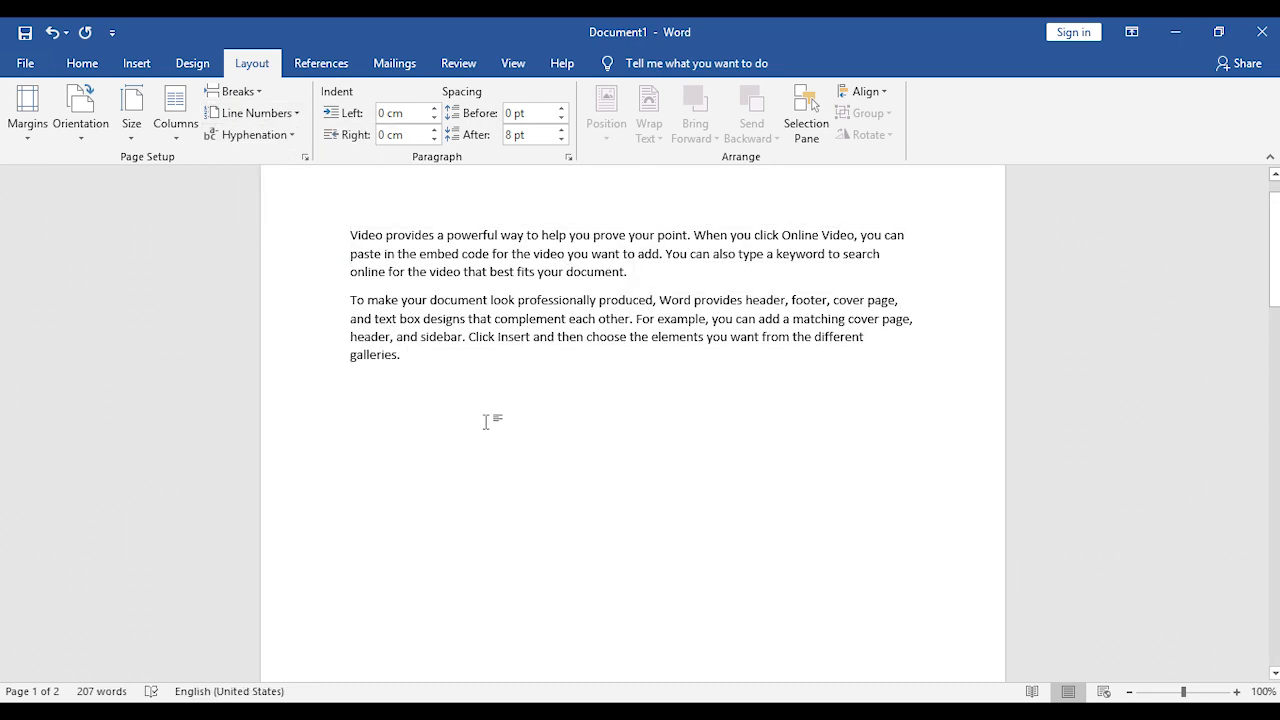
Step: Turn on automatic hyphenation with all of the document's text selected
{"action": "key", "text": "ctrl+a"}
{"action": "left_click", "coordinate": [293, 136]}
{"action": "left_click", "coordinate": [703, 429]}
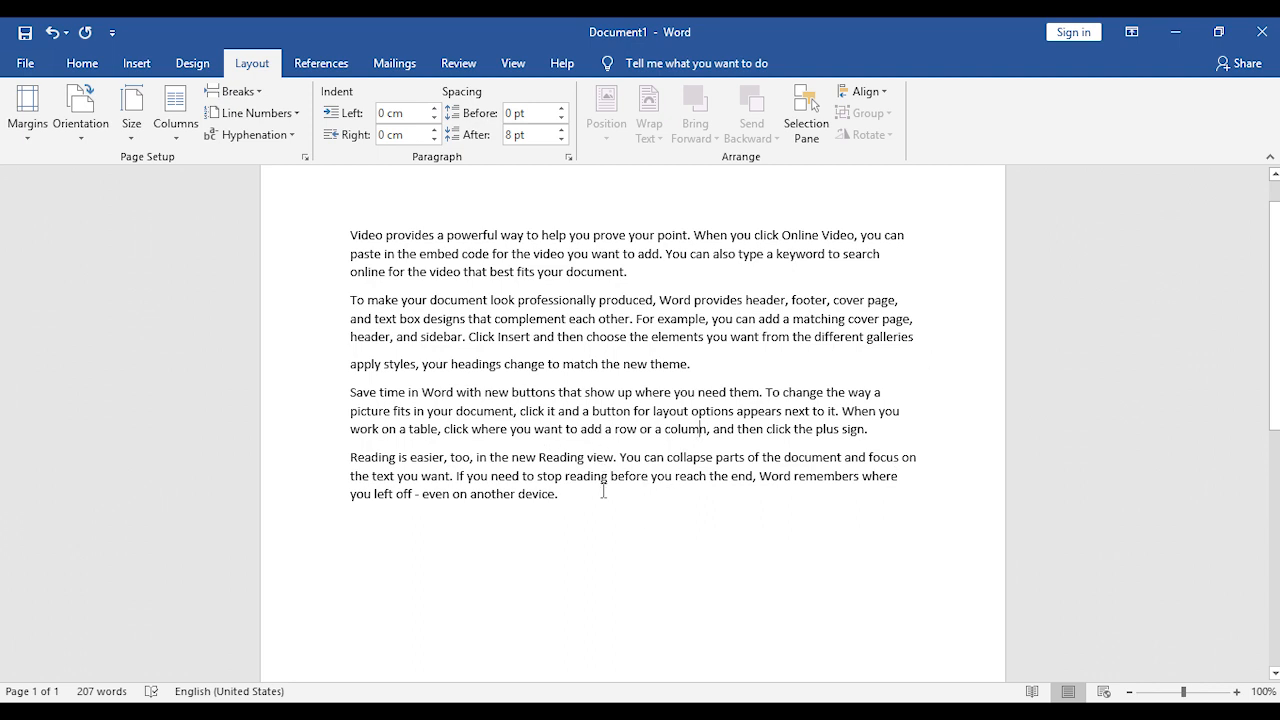
{"action": "left_click_drag", "start_coordinate": [584, 504], "coordinate": [314, 243]}
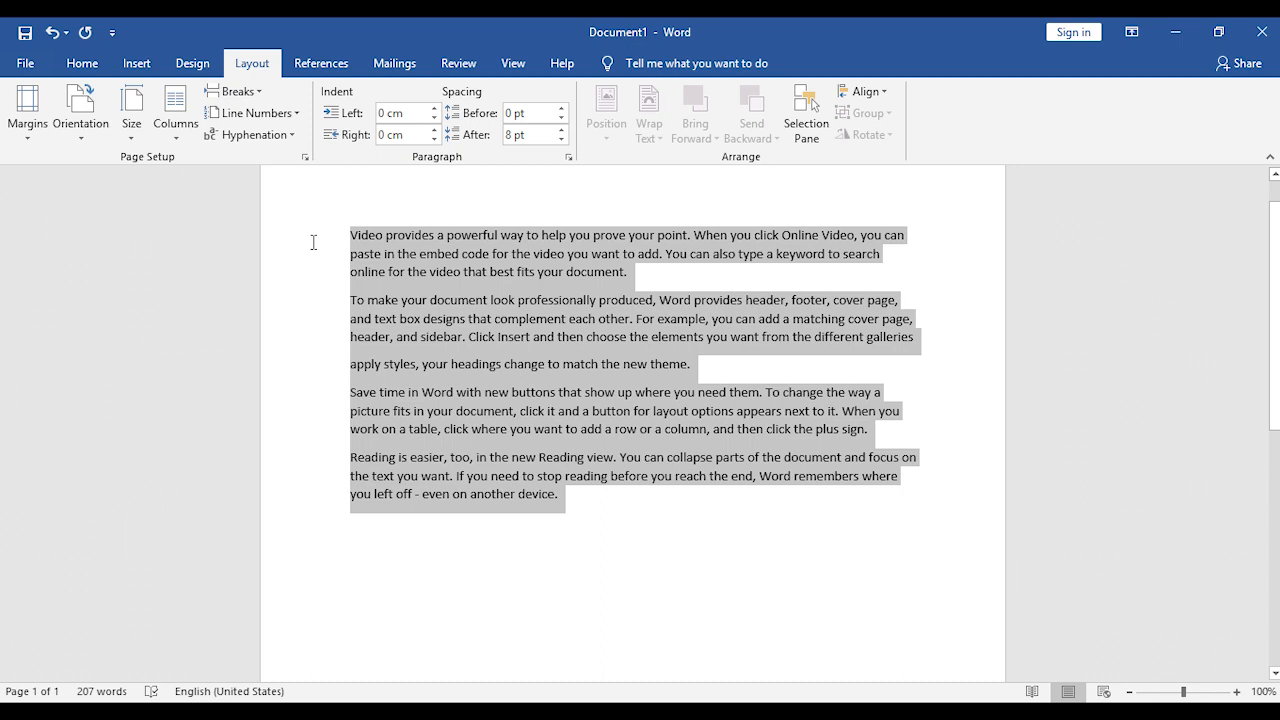
{"action": "left_click", "coordinate": [296, 140]}
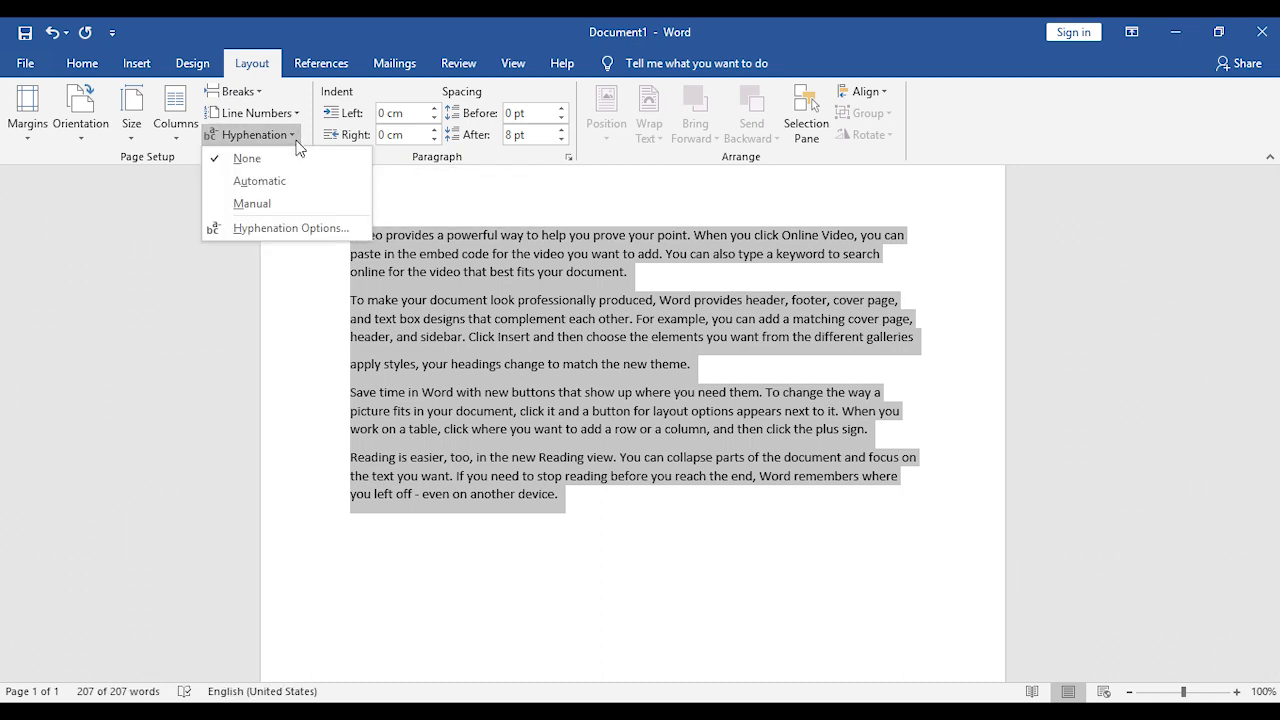
{"action": "left_click", "coordinate": [256, 181]}
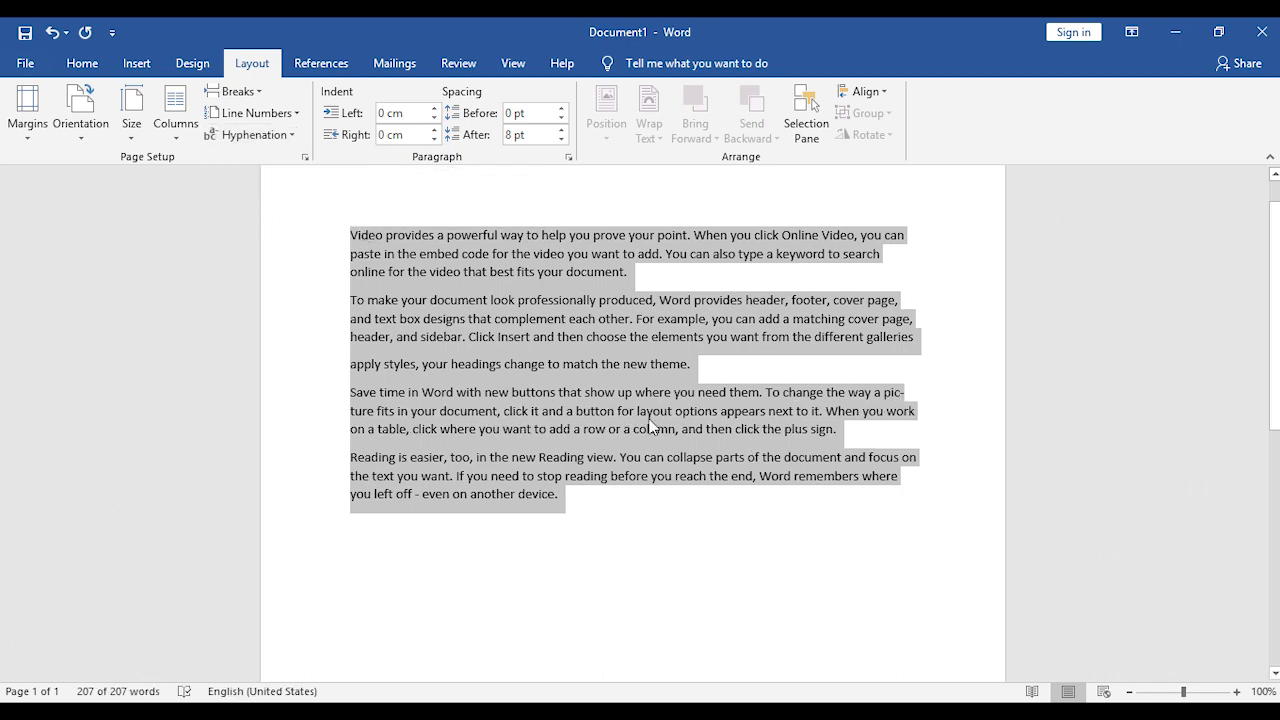
{"action": "left_click", "coordinate": [728, 501]}
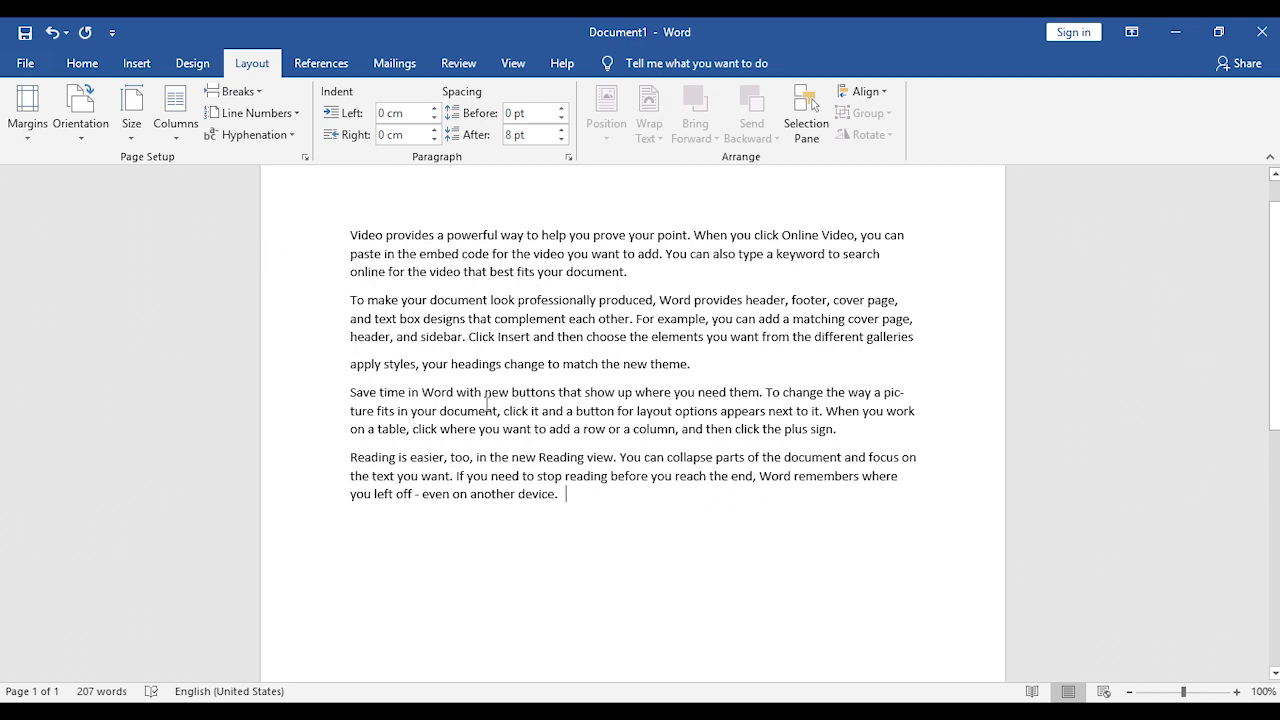
Step: Set hyphenation back to None for the whole text
{"action": "key", "text": "ctrl+a"}
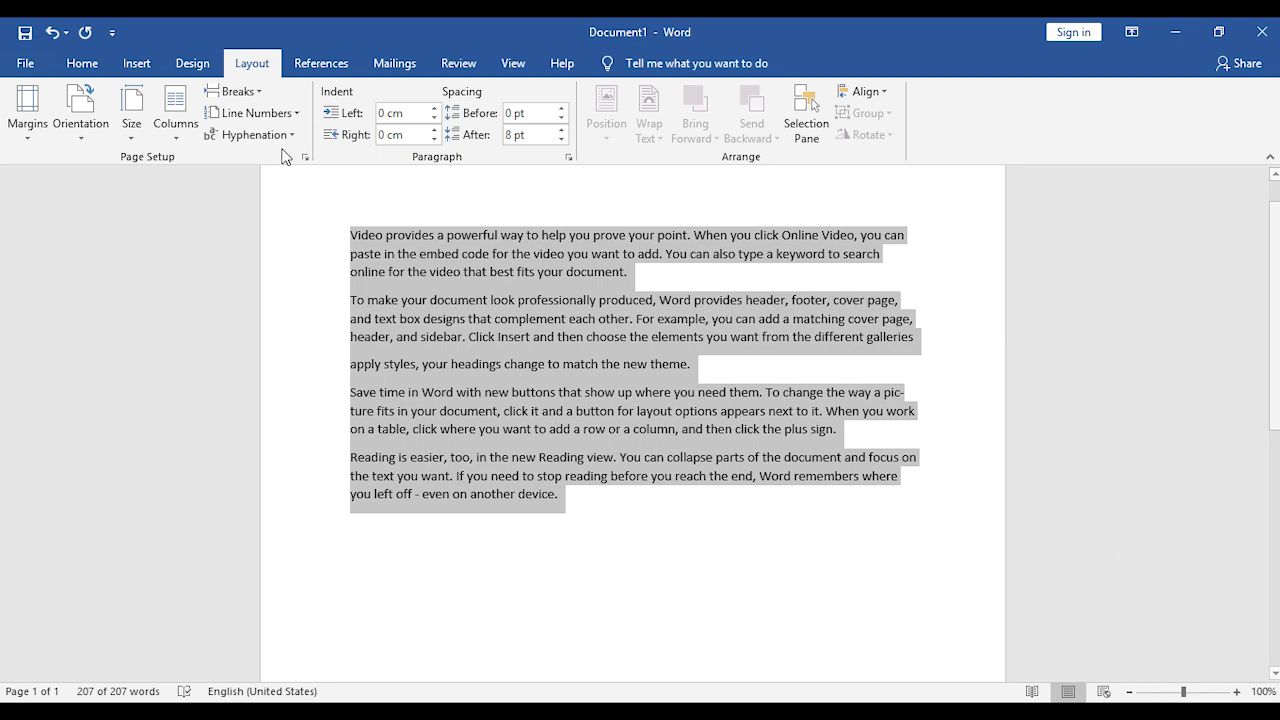
{"action": "left_click", "coordinate": [289, 140]}
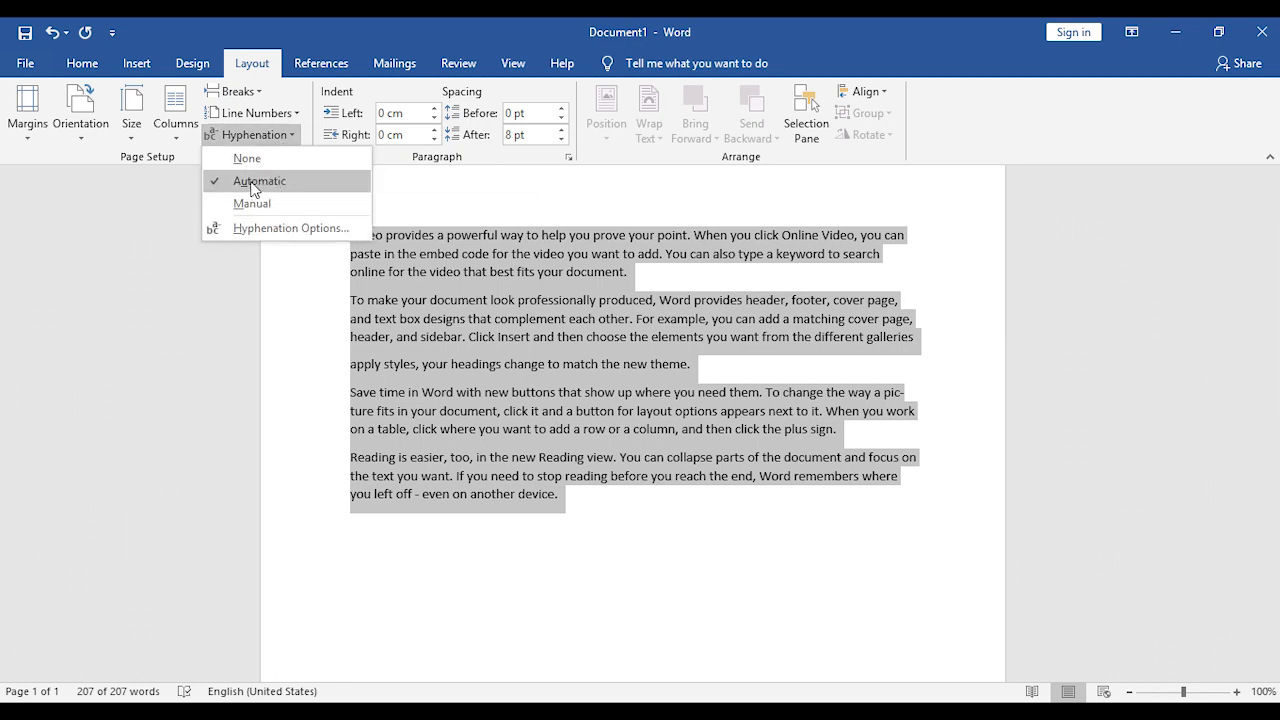
{"action": "left_click", "coordinate": [251, 160]}
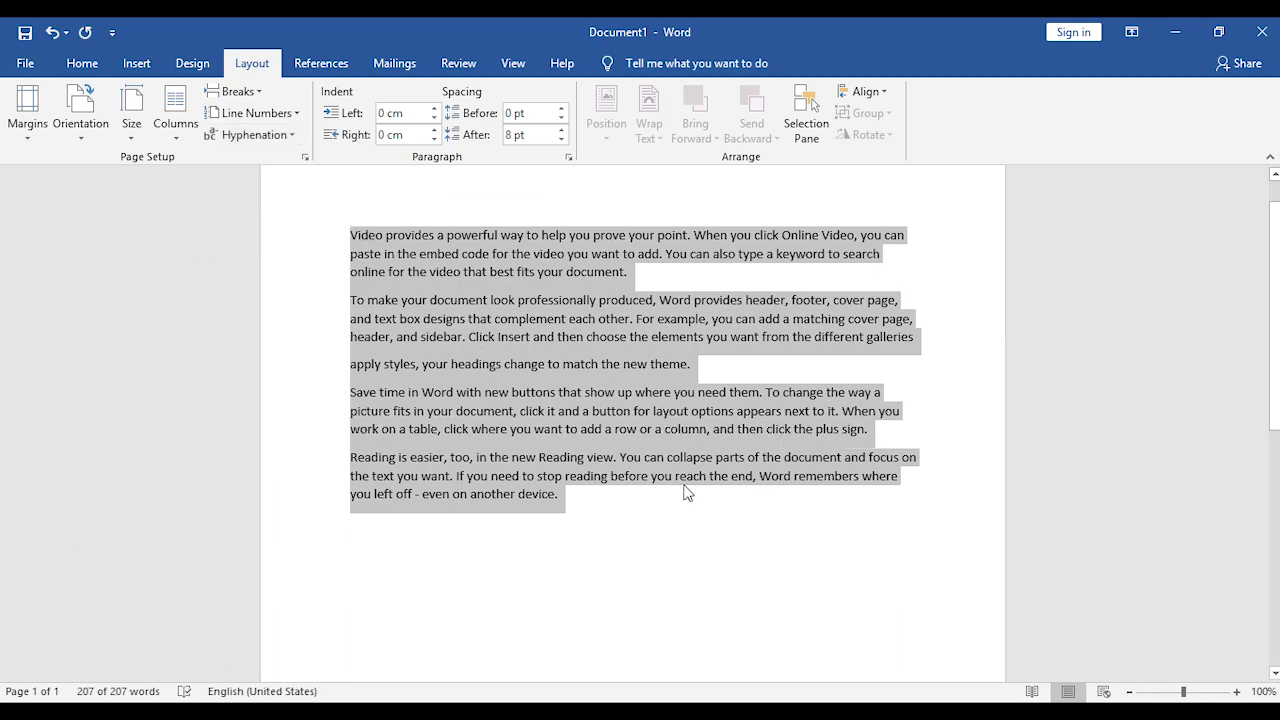
Step: Run manual hyphenation, reject the suggested break "pic-ture", and set hyphenation to None
{"action": "left_click", "coordinate": [292, 136]}
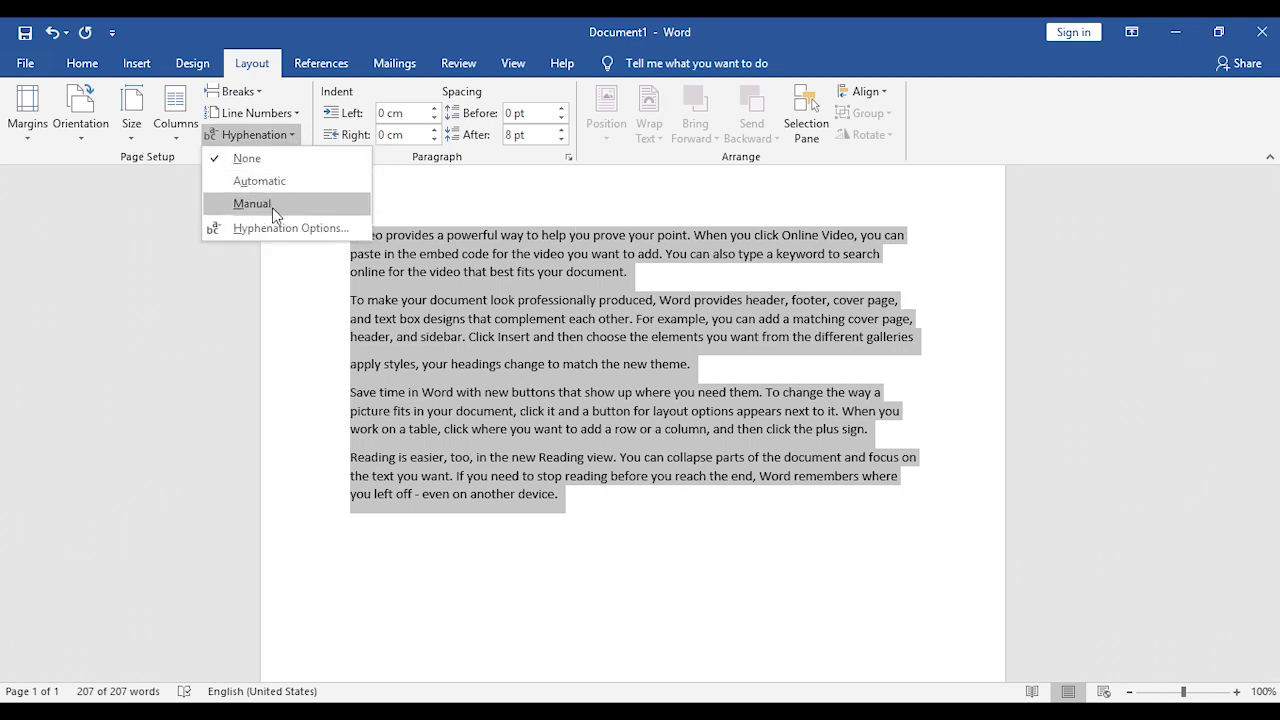
{"action": "left_click", "coordinate": [272, 207]}
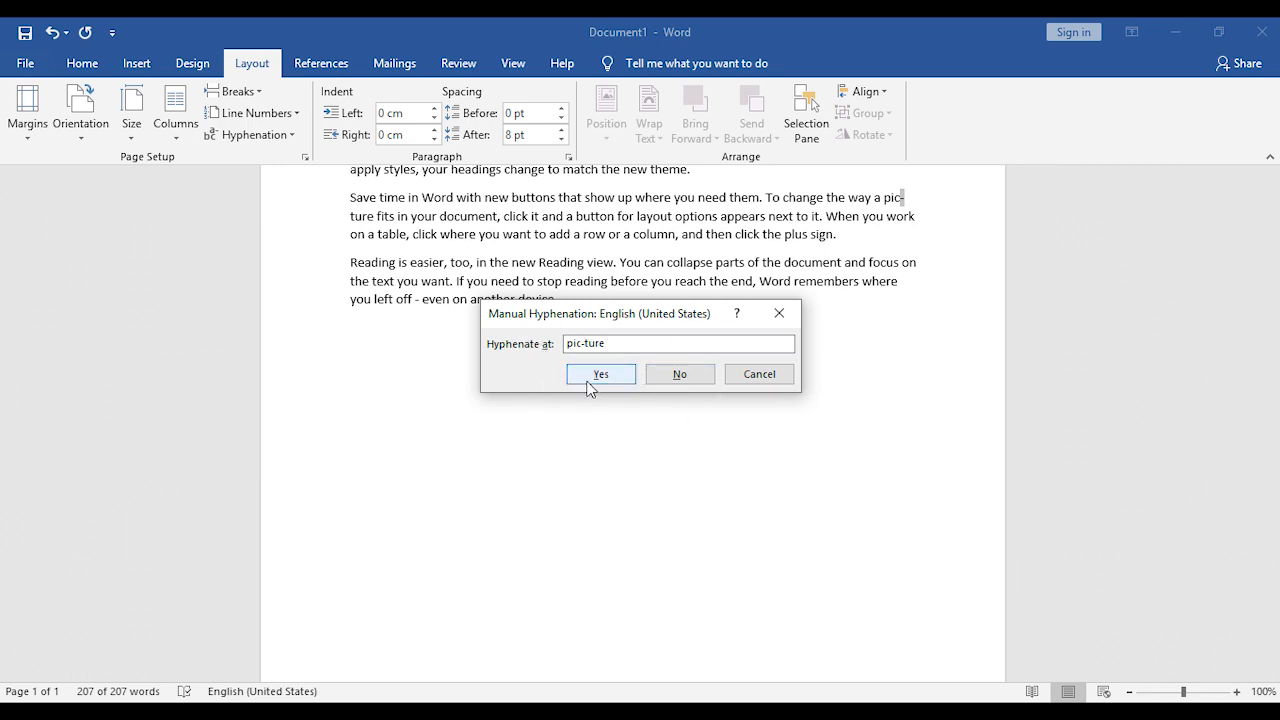
{"action": "left_click", "coordinate": [679, 381]}
{"action": "left_click", "coordinate": [685, 423]}
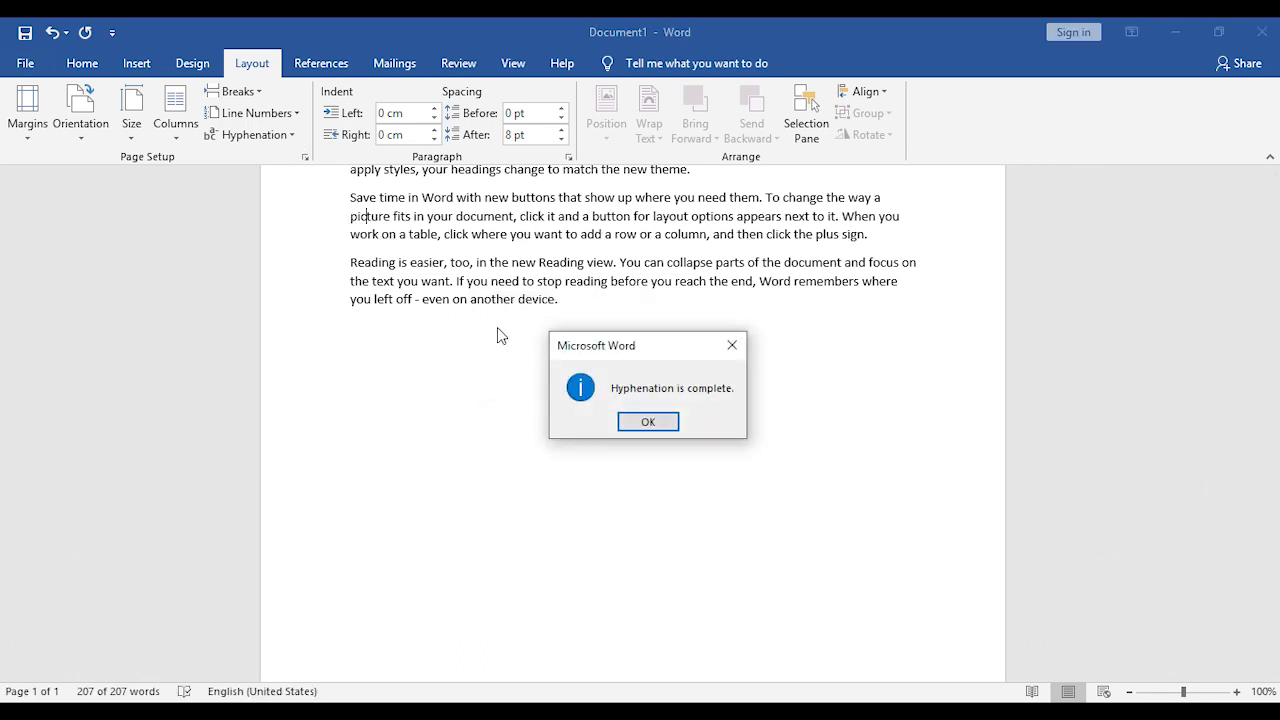
{"action": "left_click", "coordinate": [636, 422]}
{"action": "left_click", "coordinate": [252, 134]}
{"action": "left_click", "coordinate": [273, 160]}
{"action": "left_click", "coordinate": [459, 382]}
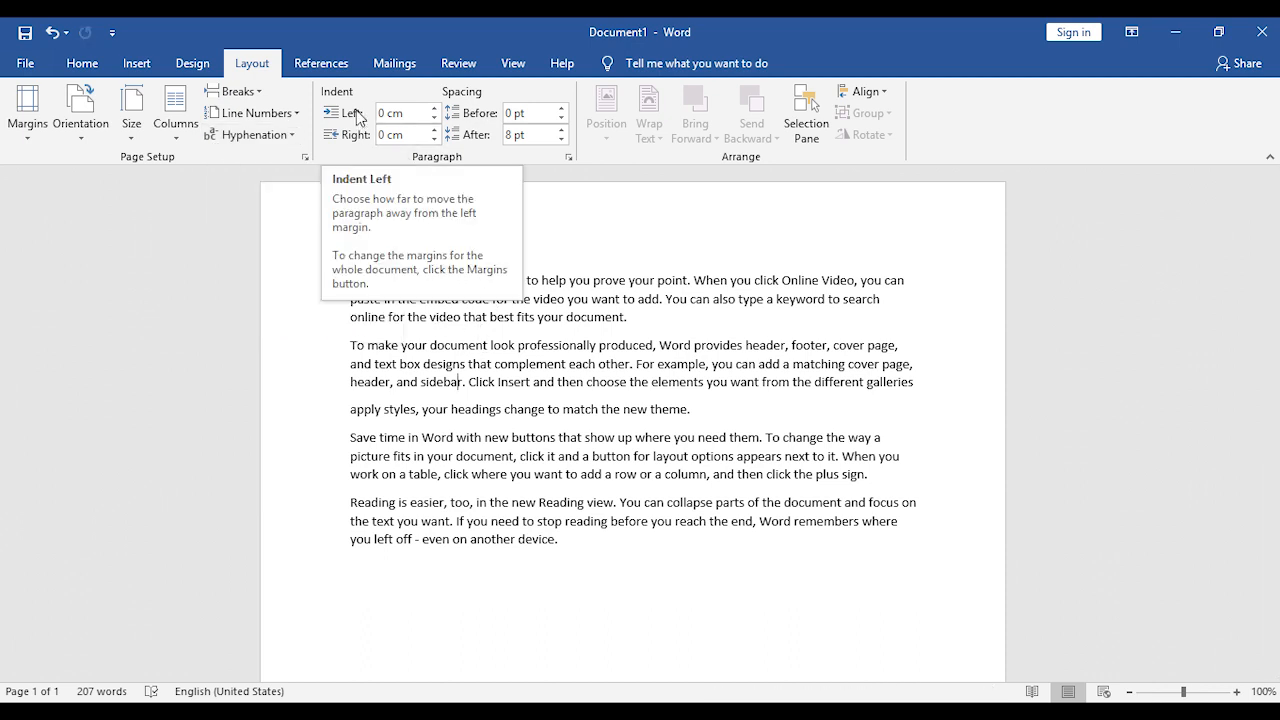
Step: Set the left indent of the first paragraph to 5 cm
{"action": "left_click", "coordinate": [456, 435]}
{"action": "left_click", "coordinate": [449, 282]}
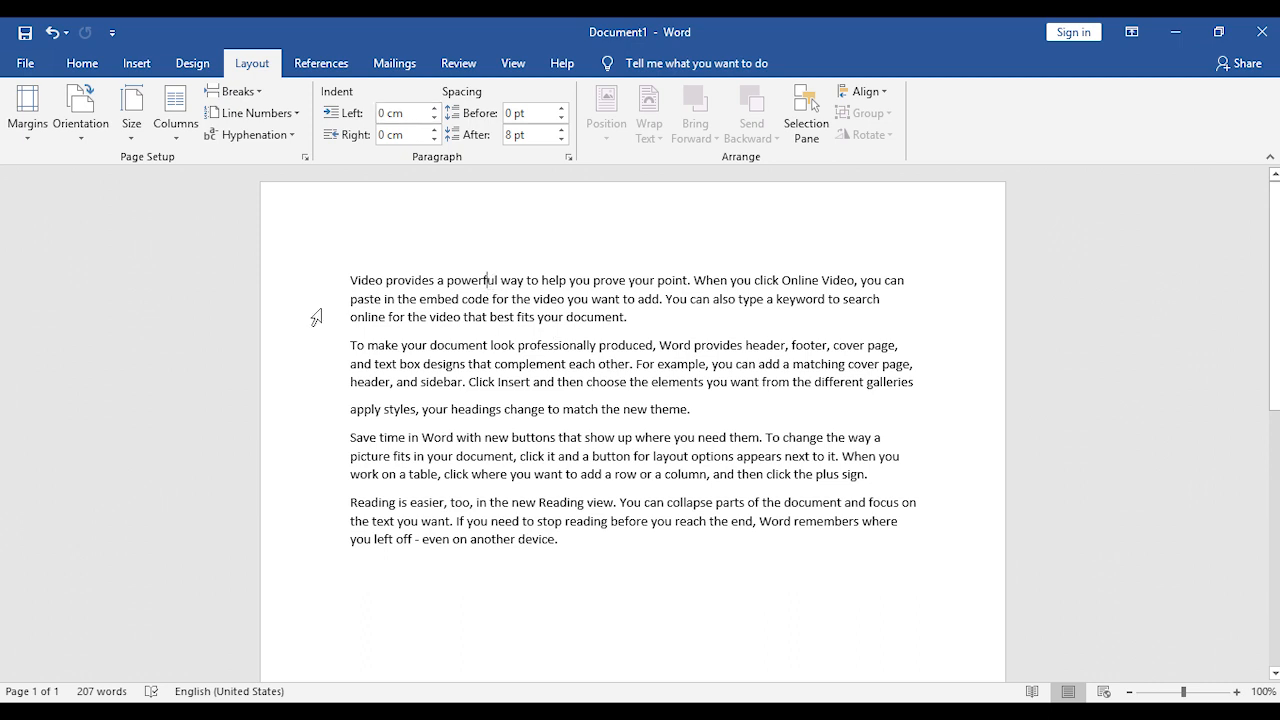
{"action": "left_click", "coordinate": [410, 114]}
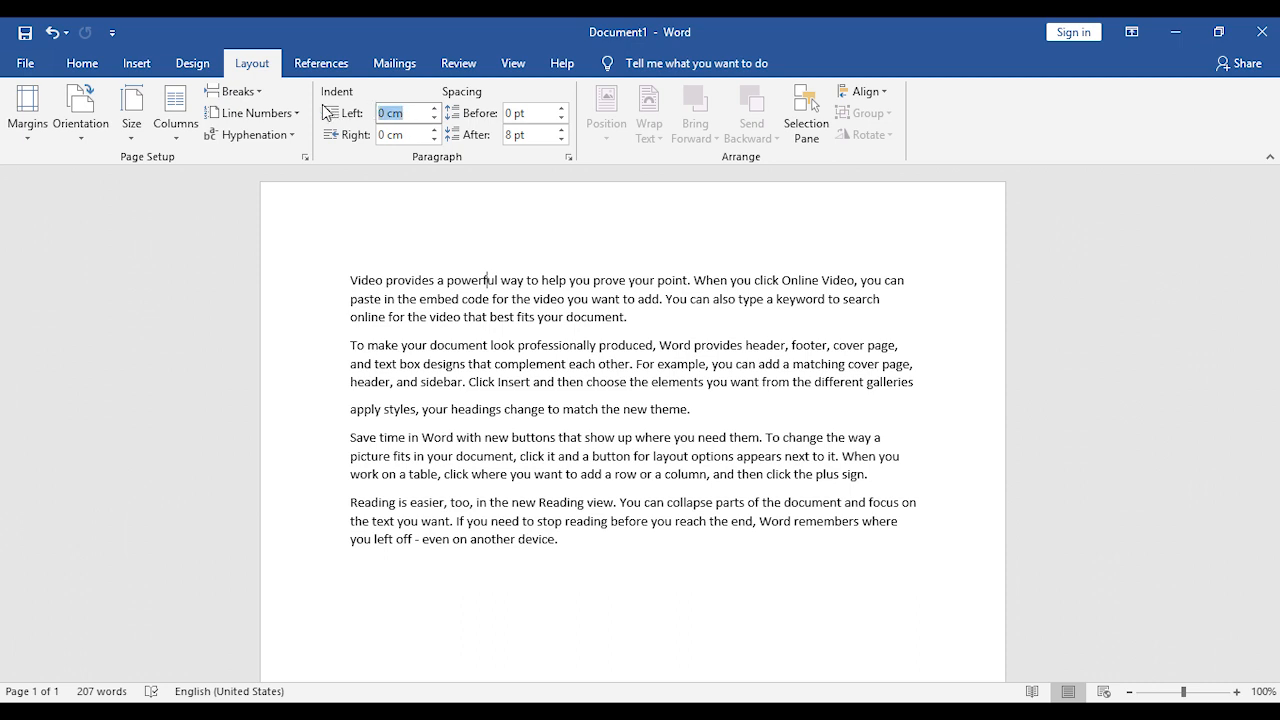
{"action": "type", "text": "5"}
{"action": "key", "text": "Return"}
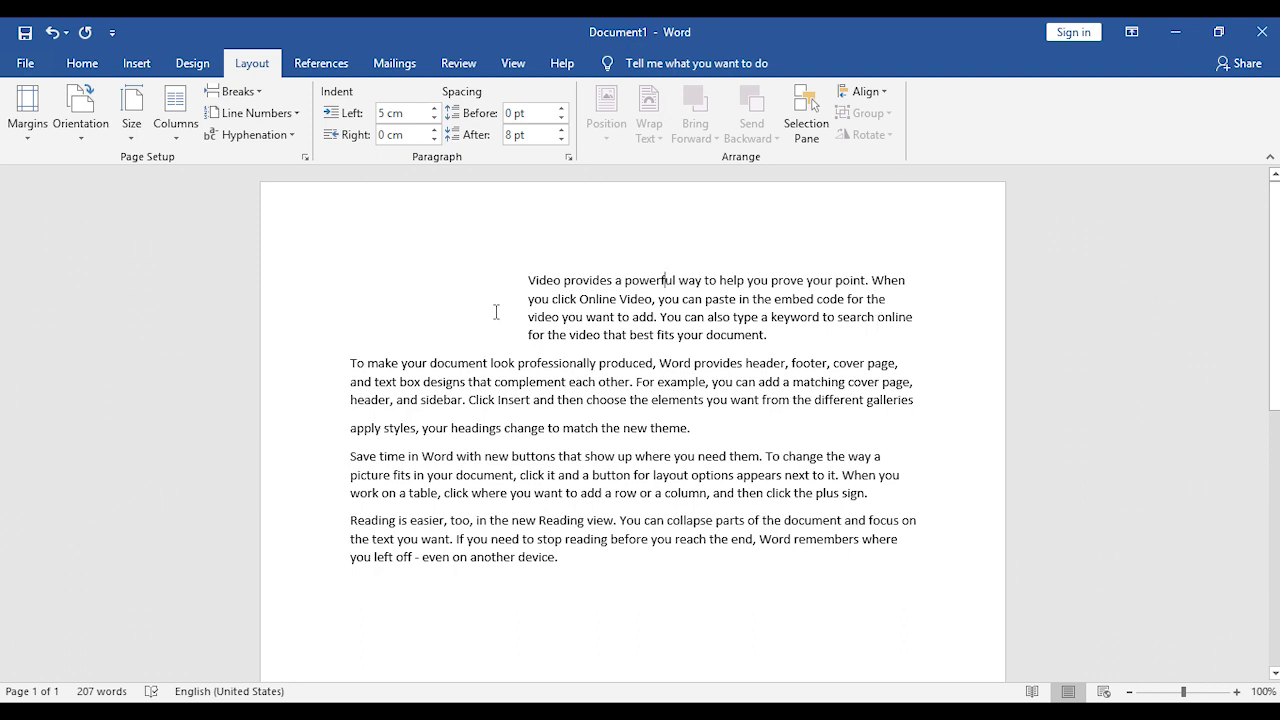
Step: Set the right indent of the second paragraph, "To make your document look professionally produced", to 5 cm
{"action": "left_click", "coordinate": [592, 383]}
{"action": "left_click", "coordinate": [415, 134]}
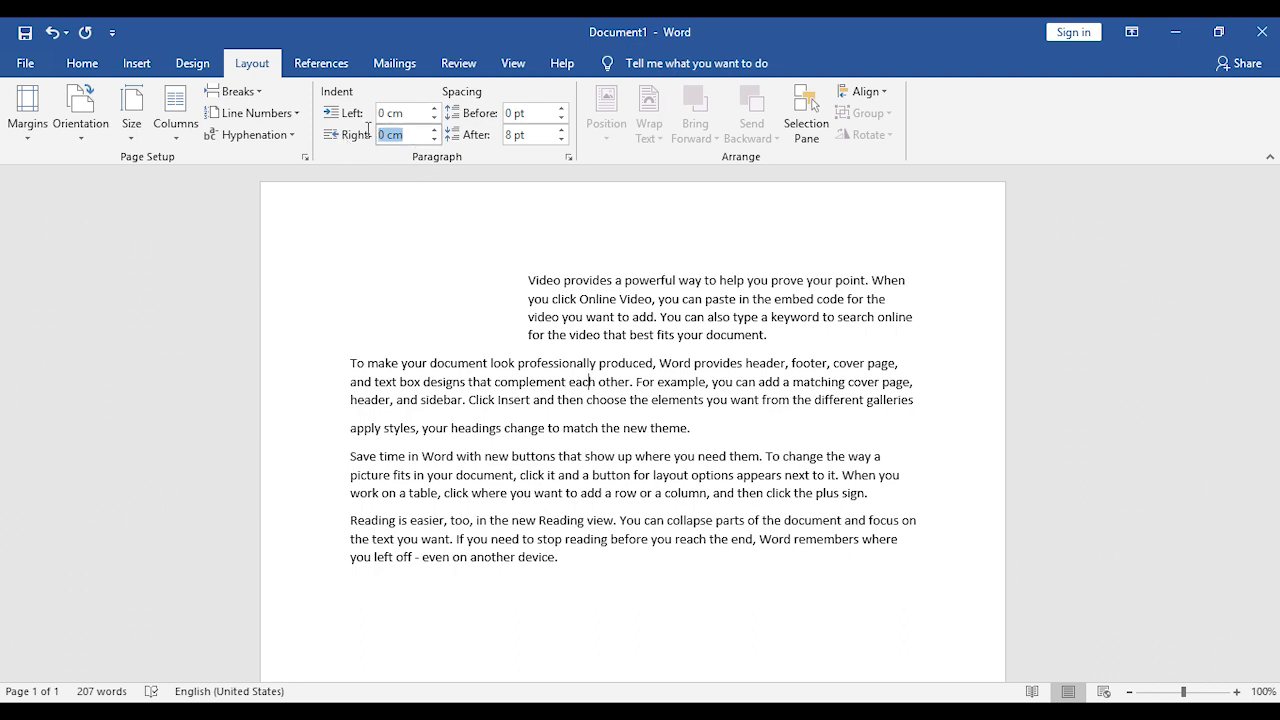
{"action": "type", "text": "5"}
{"action": "key", "text": "Return"}
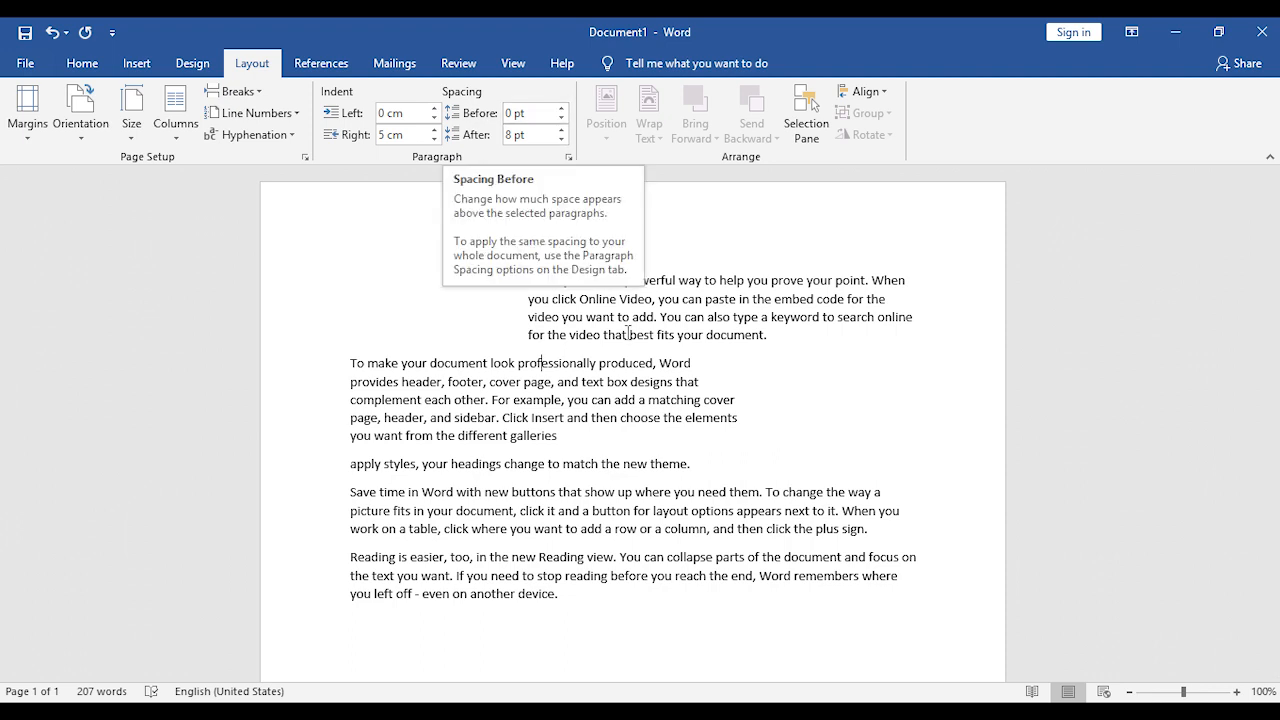
Step: Increase the spacing before the second paragraph to 36 pt
{"action": "left_click", "coordinate": [562, 119]}
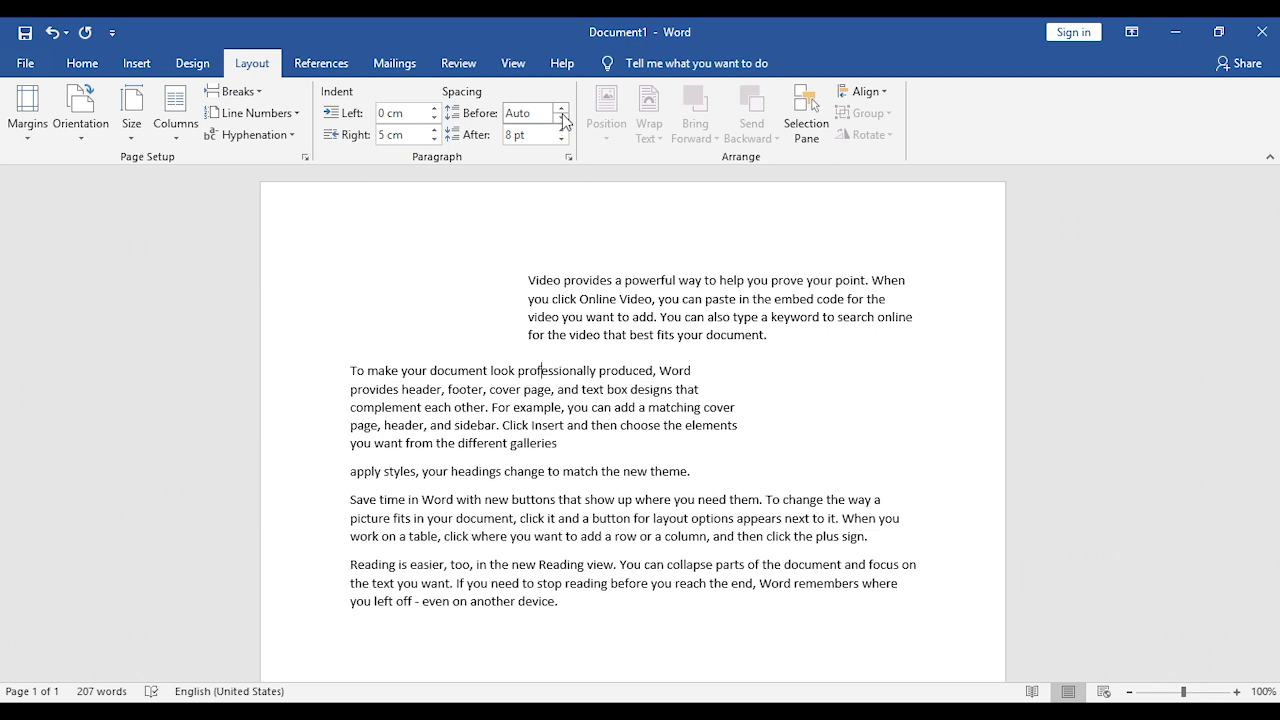
{"action": "left_click", "coordinate": [562, 109]}
{"action": "left_click", "coordinate": [562, 109]}
{"action": "left_click", "coordinate": [562, 109]}
{"action": "left_click", "coordinate": [562, 109]}
{"action": "left_click", "coordinate": [562, 109]}
{"action": "left_click", "coordinate": [562, 109]}
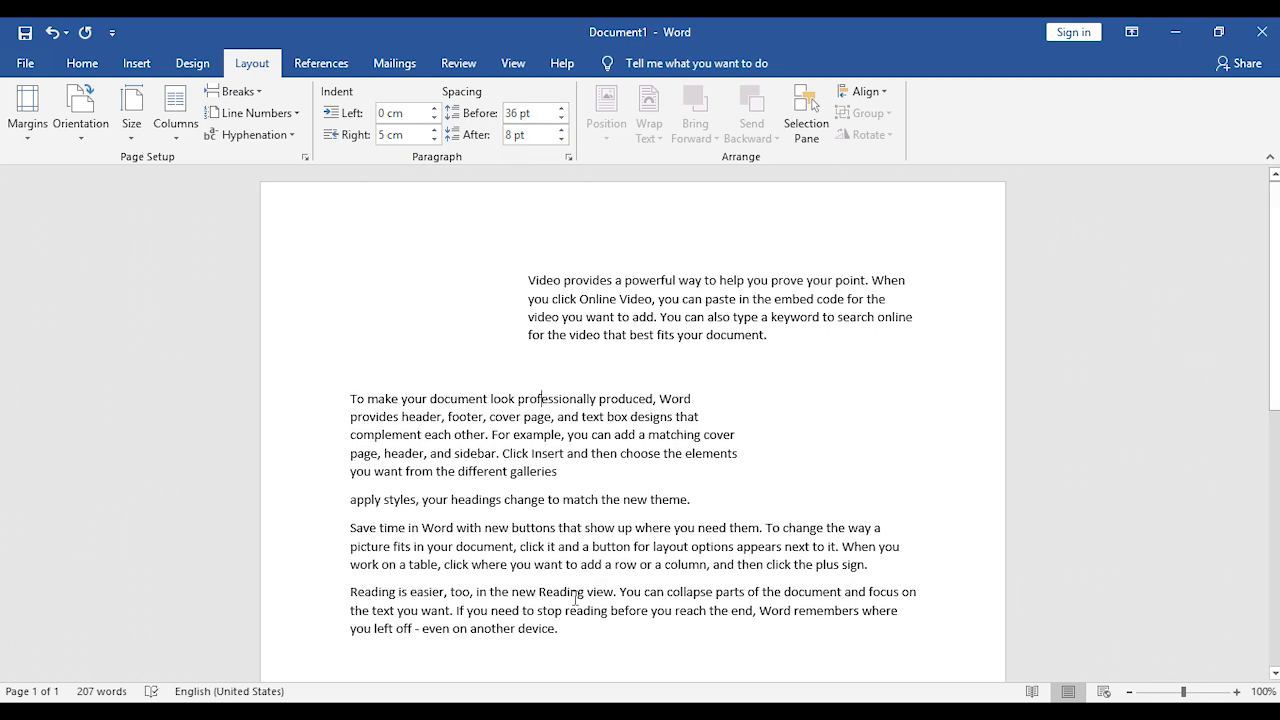
Step: Adjust the spacing after the second paragraph up and back down to 36 pt
{"action": "left_click", "coordinate": [562, 130]}
{"action": "left_click", "coordinate": [562, 130]}
{"action": "left_click", "coordinate": [562, 130]}
{"action": "left_click", "coordinate": [562, 130]}
{"action": "left_click", "coordinate": [562, 130]}
{"action": "left_click", "coordinate": [562, 130]}
{"action": "left_click", "coordinate": [562, 130]}
{"action": "left_click", "coordinate": [562, 130]}
{"action": "left_click", "coordinate": [562, 130]}
{"action": "left_click", "coordinate": [562, 130]}
{"action": "left_click", "coordinate": [562, 130]}
{"action": "left_click", "coordinate": [562, 141]}
{"action": "left_click", "coordinate": [562, 141]}
{"action": "left_click", "coordinate": [562, 141]}
{"action": "left_click", "coordinate": [562, 141]}
{"action": "left_click", "coordinate": [562, 141]}
{"action": "left_click", "coordinate": [562, 141]}
{"action": "left_click", "coordinate": [562, 141]}
{"action": "left_click", "coordinate": [562, 141]}
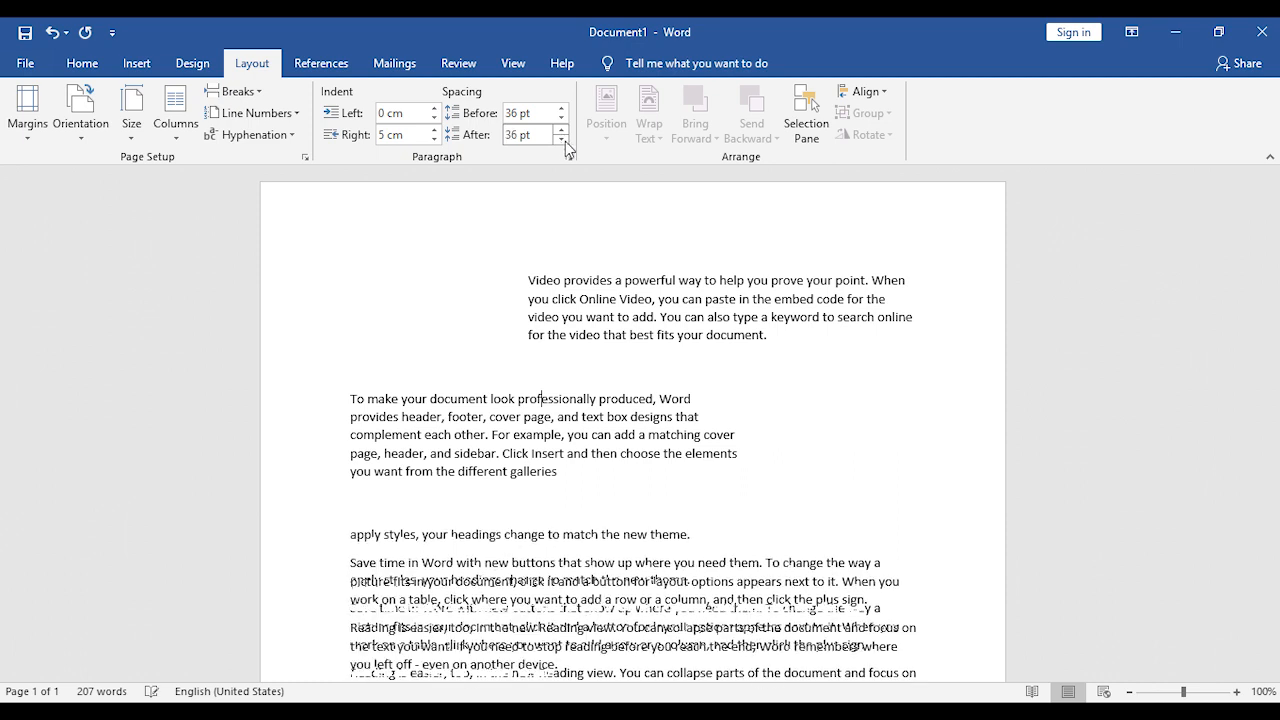